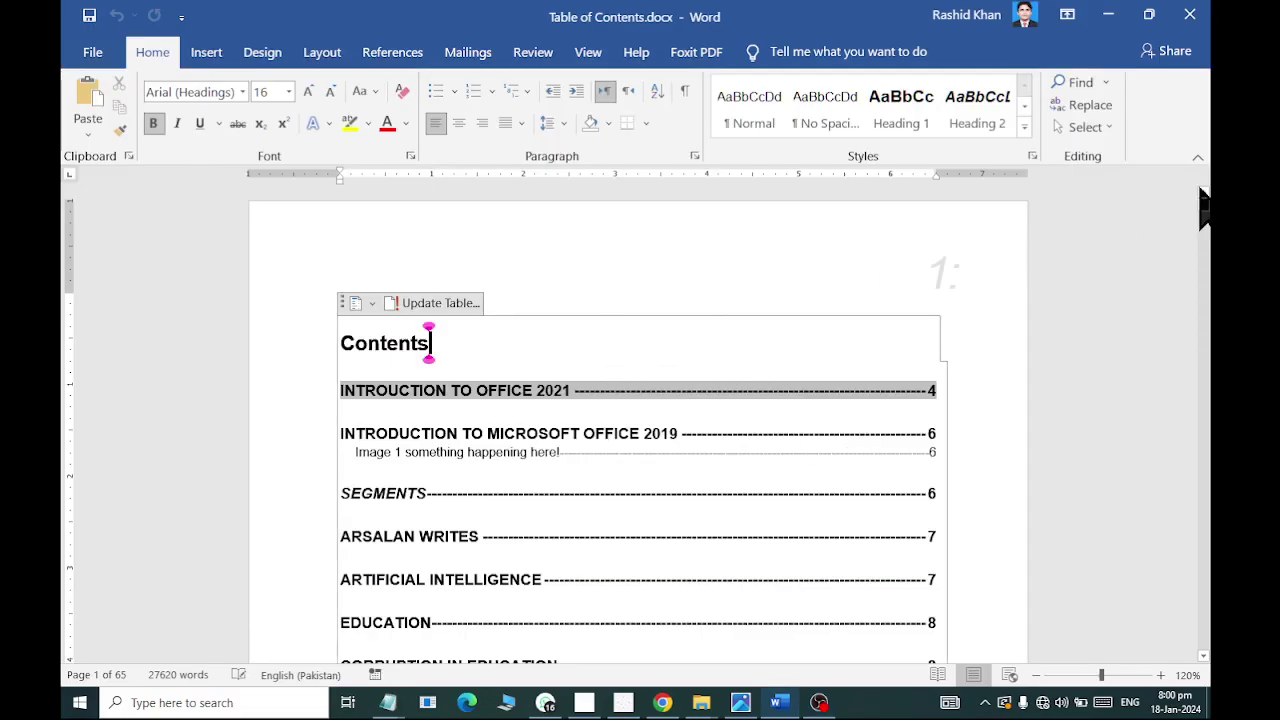
Step: Browse the document and follow the contents link to the Corruption in Education section
{"action": "scroll", "coordinate": [909, 343], "scroll_direction": "down", "scroll_amount": 6}
{"action": "scroll", "coordinate": [909, 340], "scroll_direction": "down", "scroll_amount": 3}
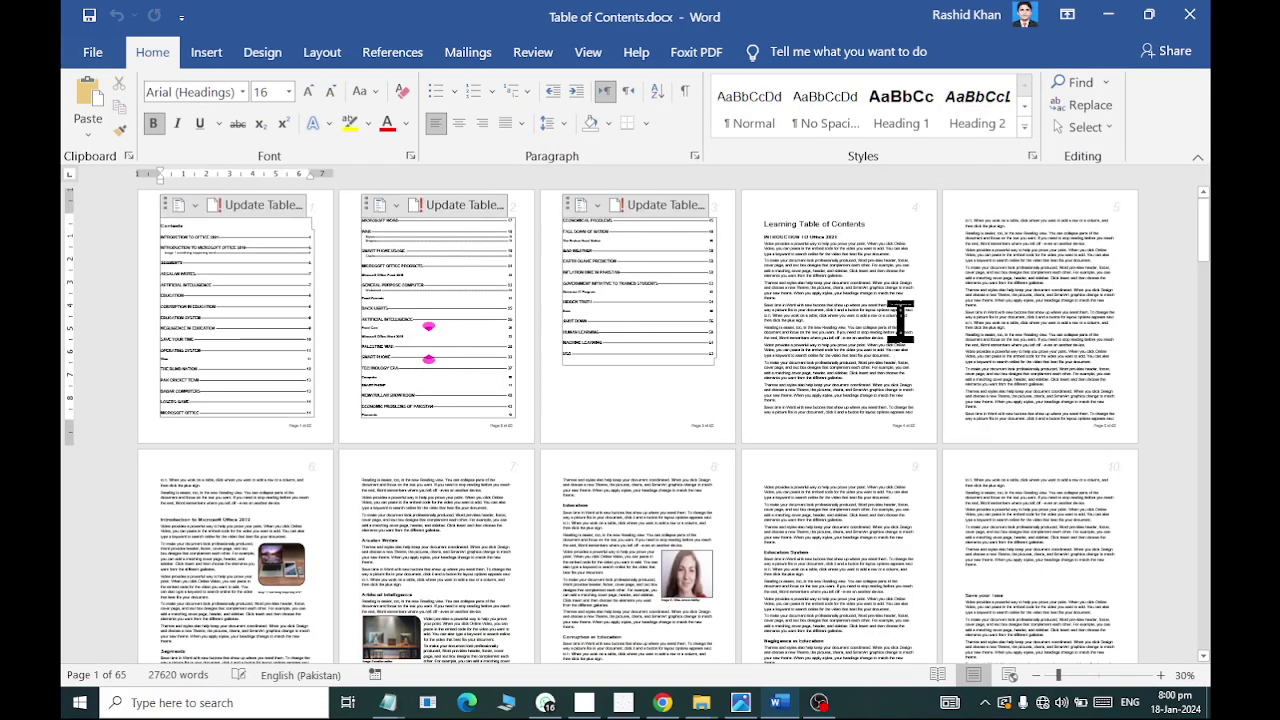
{"action": "scroll", "coordinate": [900, 320], "scroll_direction": "down", "scroll_amount": 2}
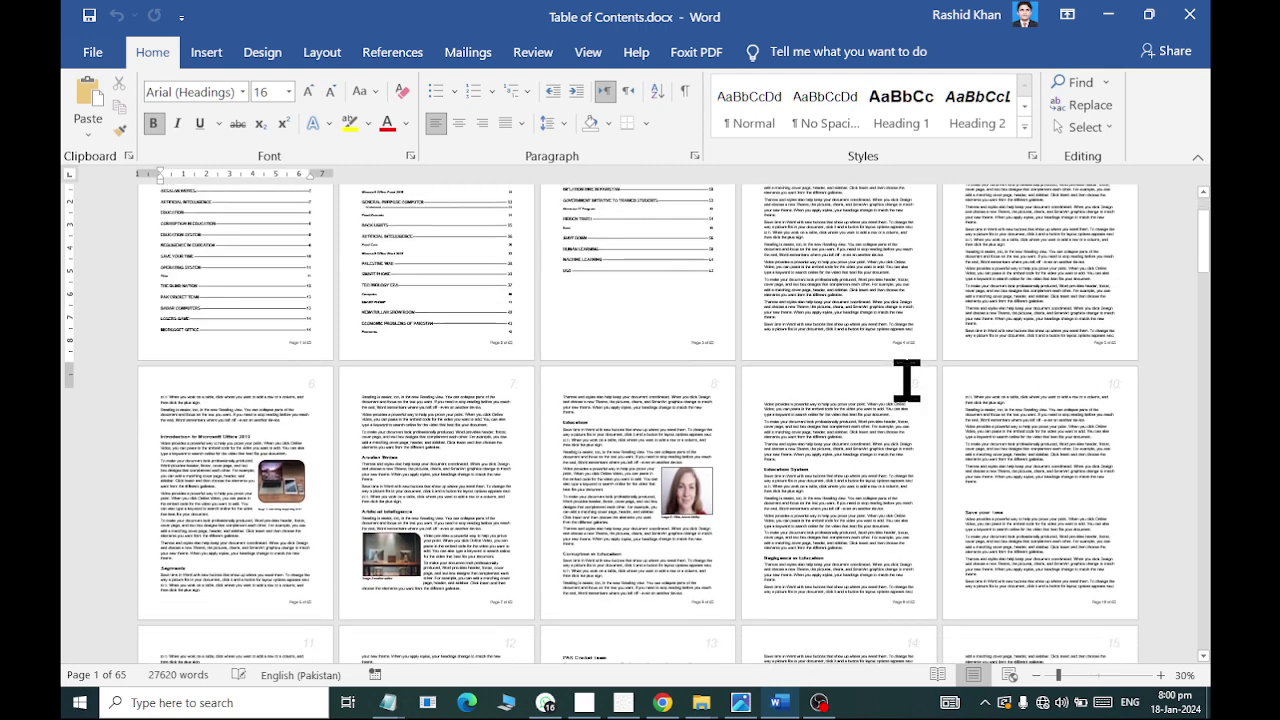
{"action": "scroll", "coordinate": [836, 485], "scroll_direction": "up", "scroll_amount": 2, "text": "ctrl"}
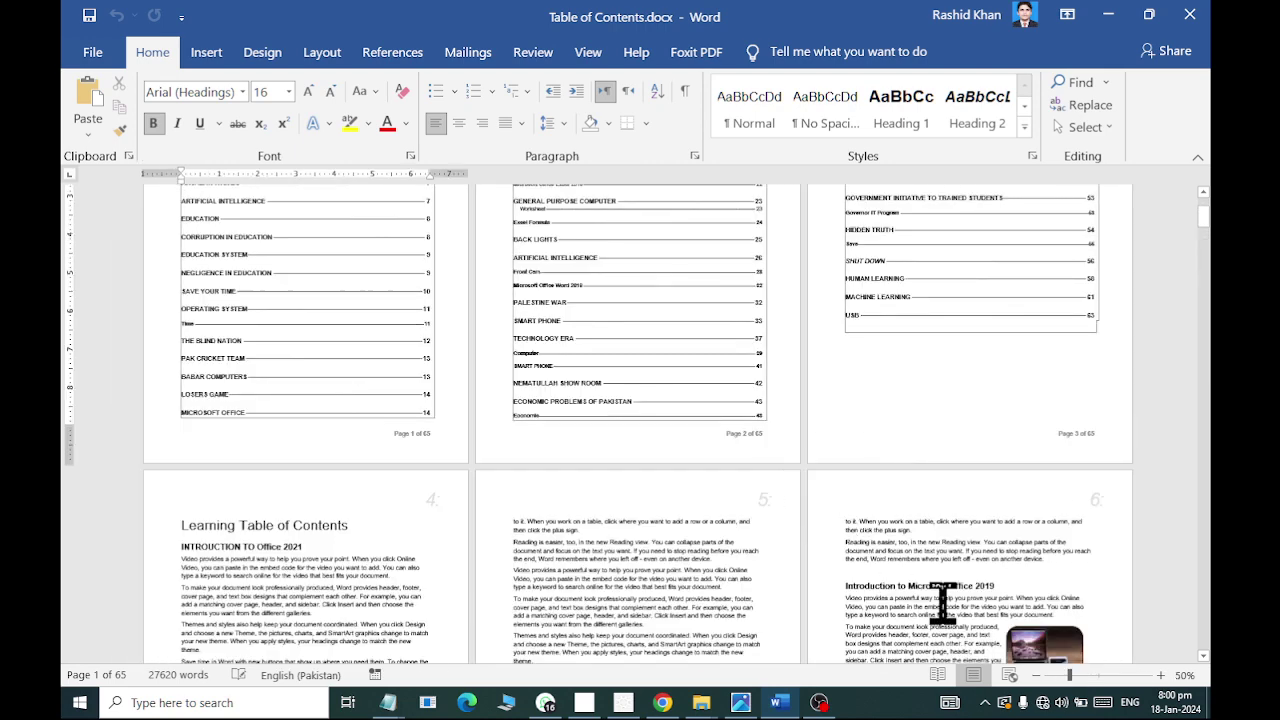
{"action": "scroll", "coordinate": [219, 357], "scroll_direction": "up", "scroll_amount": 2}
{"action": "scroll", "coordinate": [219, 357], "scroll_direction": "up", "scroll_amount": 2}
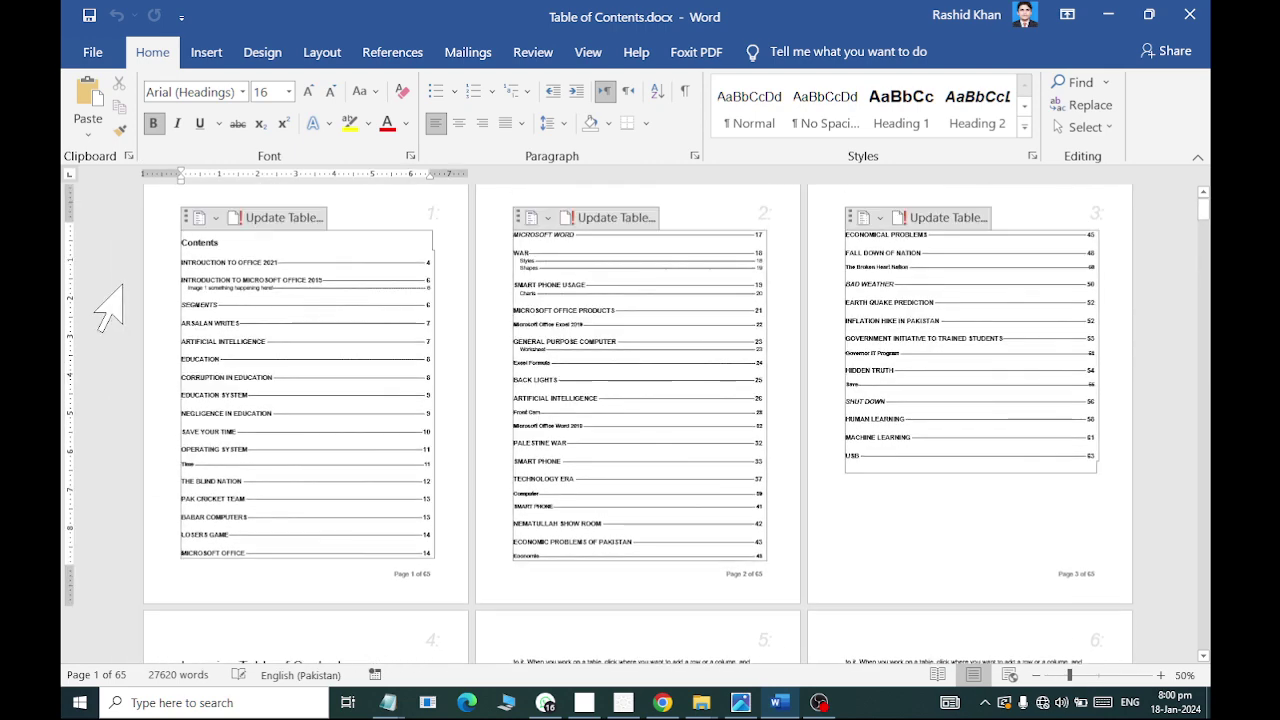
{"action": "scroll", "coordinate": [210, 355], "scroll_direction": "up", "scroll_amount": 2, "text": "ctrl"}
{"action": "scroll", "coordinate": [210, 355], "scroll_direction": "up", "scroll_amount": 2, "text": "ctrl"}
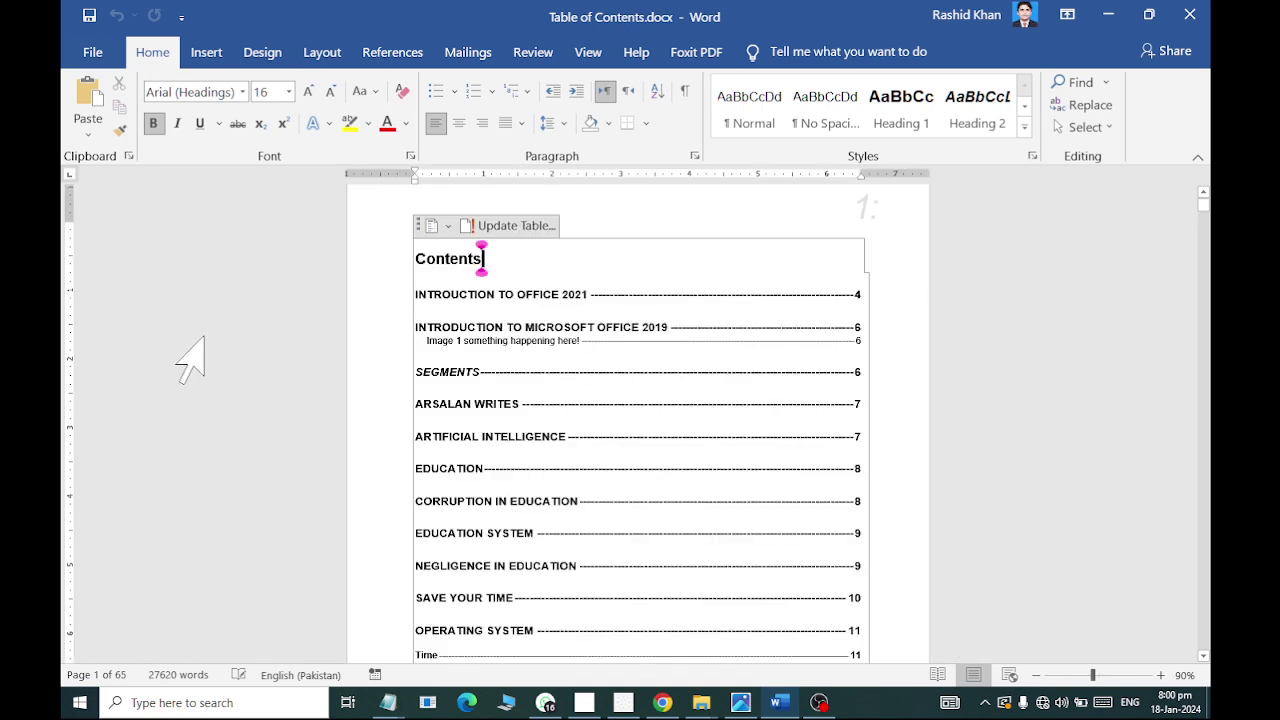
{"action": "scroll", "coordinate": [445, 340], "scroll_direction": "up", "scroll_amount": 2, "text": "ctrl"}
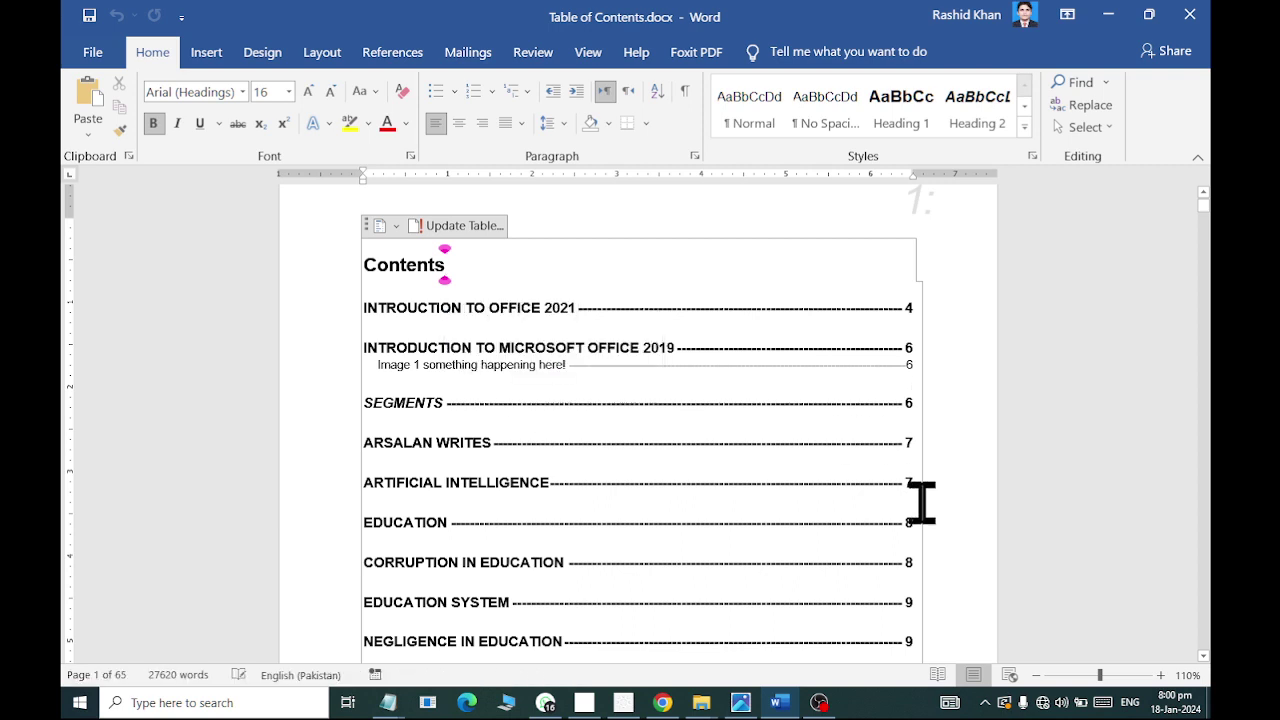
{"action": "left_click", "coordinate": [887, 565], "text": "ctrl"}
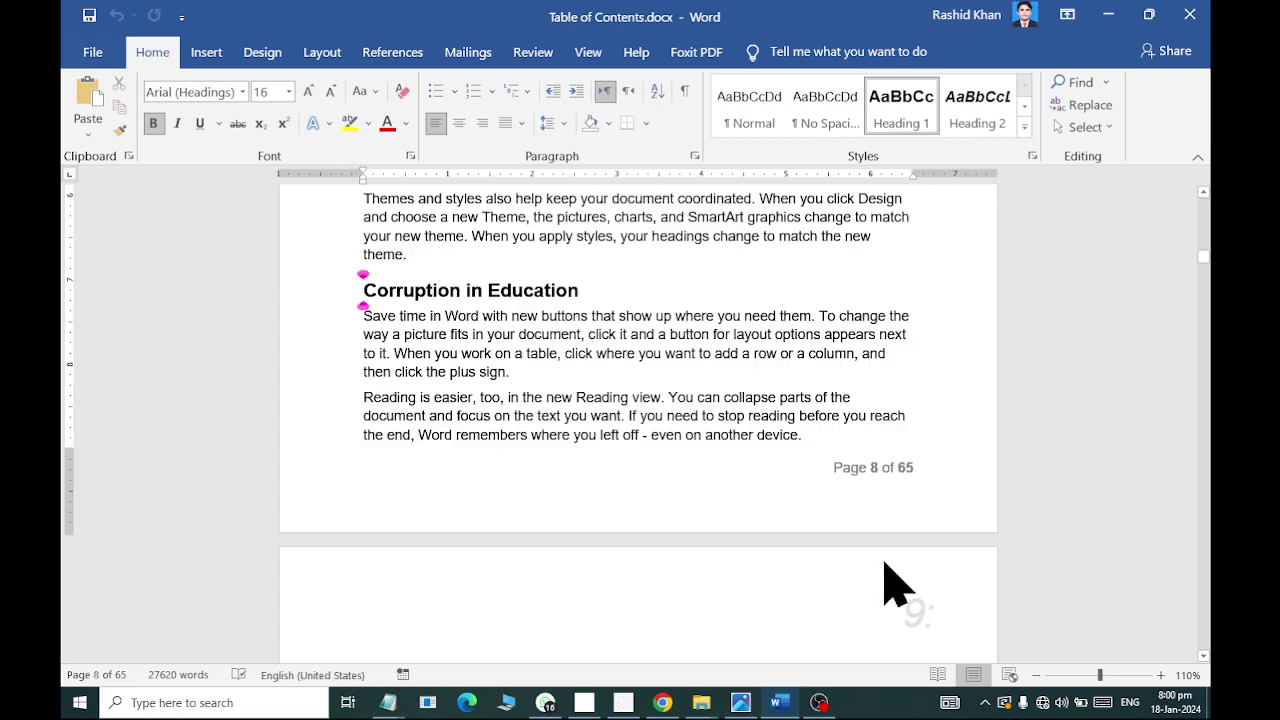
Step: Go back to page 1 with Go To and click into the table of contents
{"action": "key", "text": "ctrl+g"}
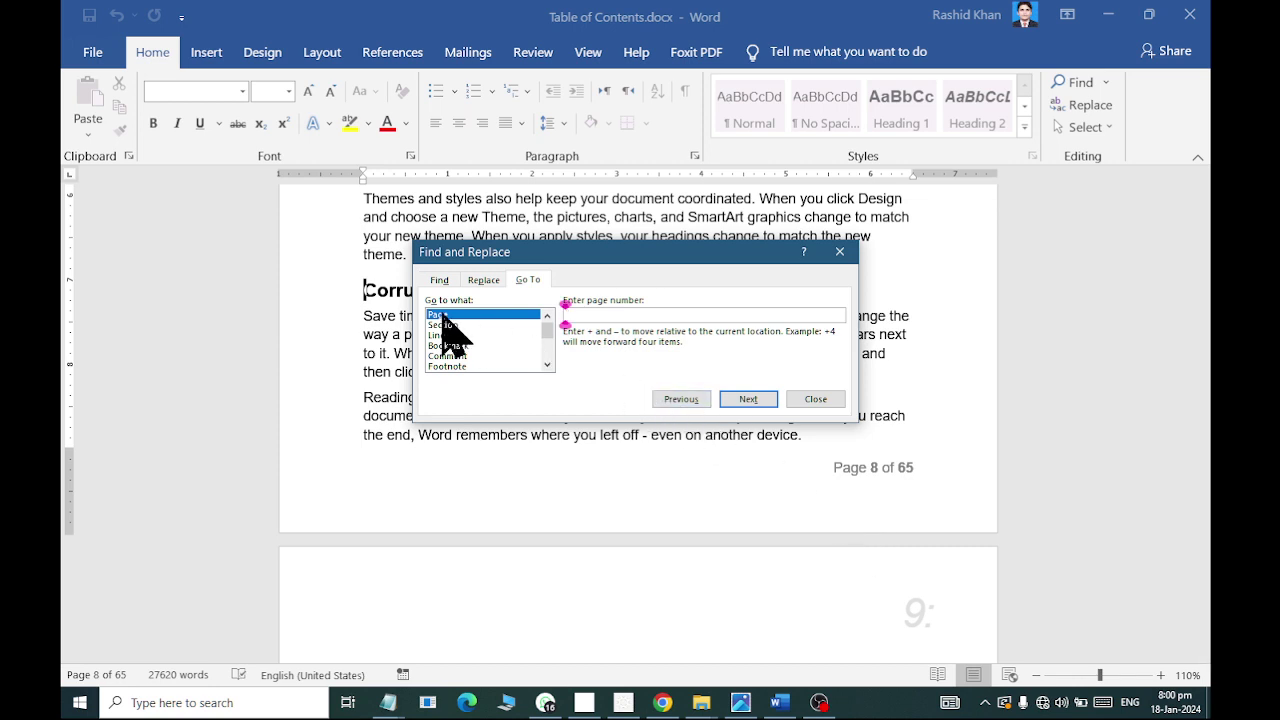
{"action": "type", "text": "1"}
{"action": "left_click", "coordinate": [748, 399]}
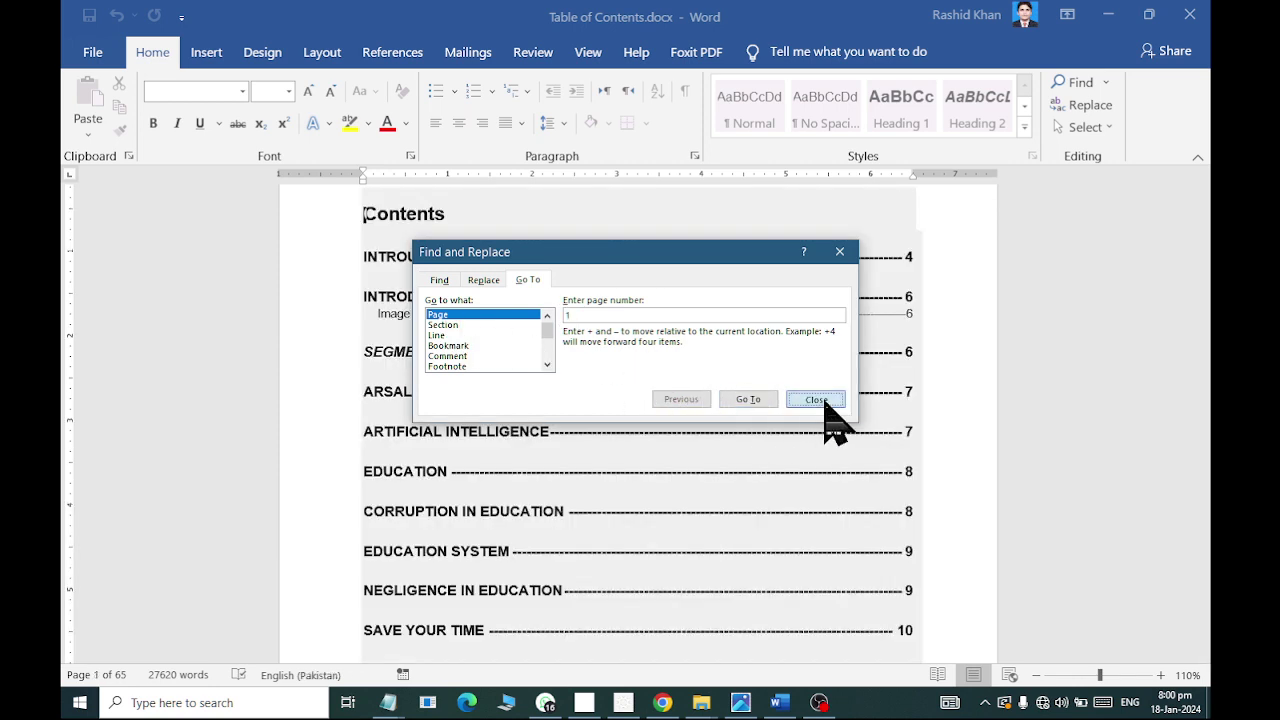
{"action": "left_click", "coordinate": [816, 399]}
{"action": "left_click", "coordinate": [803, 386]}
Step: Follow the Losers Game link, then return to page 1 inside the table of contents
{"action": "scroll", "coordinate": [799, 352], "scroll_direction": "down", "scroll_amount": 3}
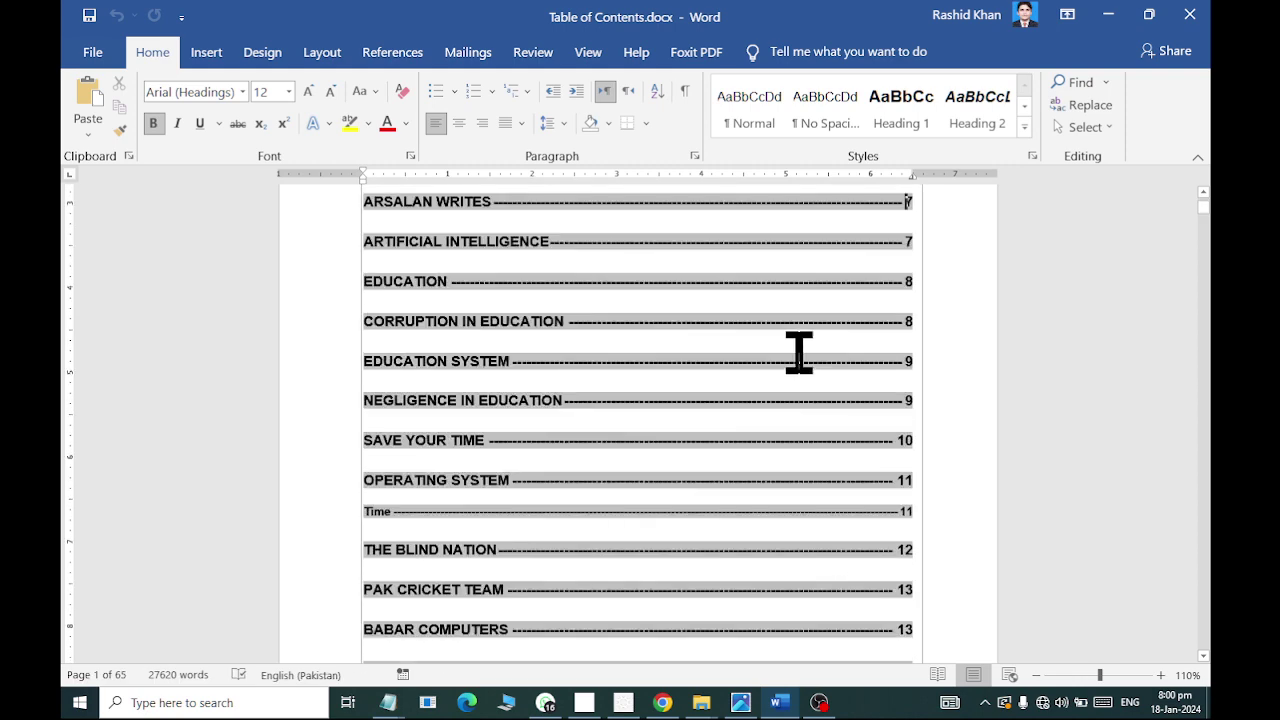
{"action": "scroll", "coordinate": [799, 352], "scroll_direction": "down", "scroll_amount": 1}
{"action": "scroll", "coordinate": [803, 352], "scroll_direction": "down", "scroll_amount": 2}
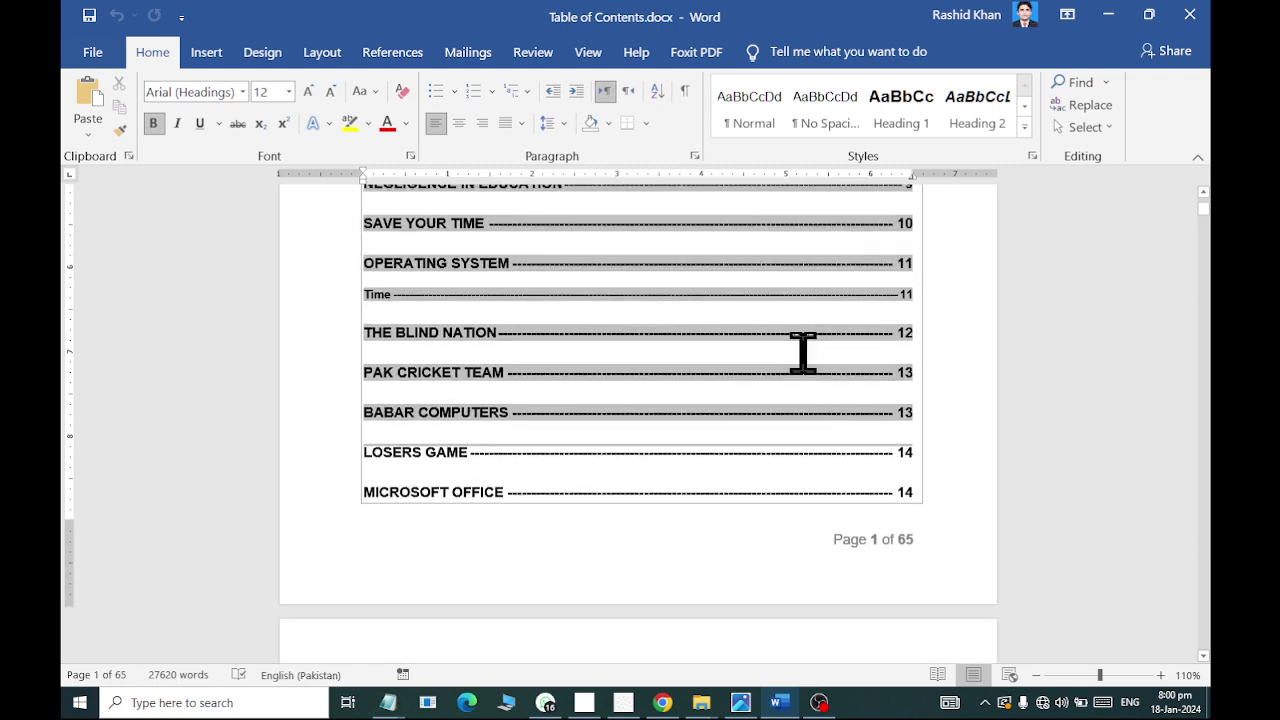
{"action": "left_click", "coordinate": [903, 466], "text": "ctrl"}
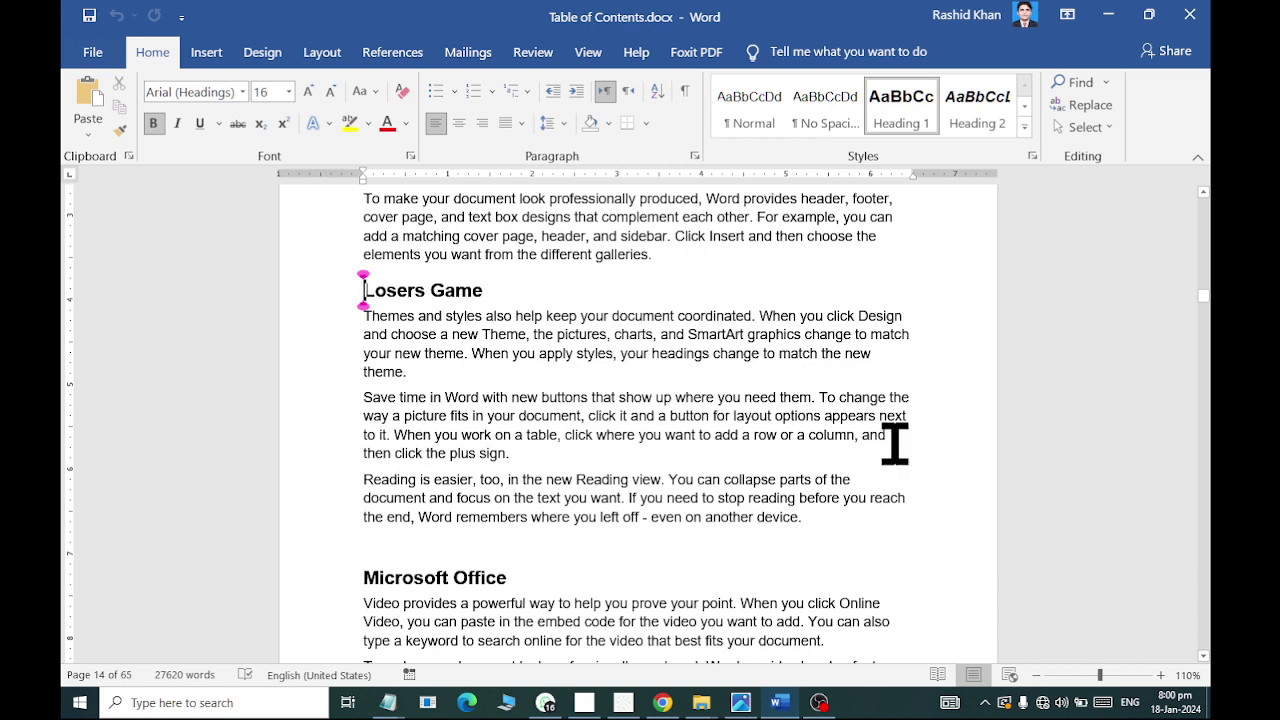
{"action": "key", "text": "ctrl+g"}
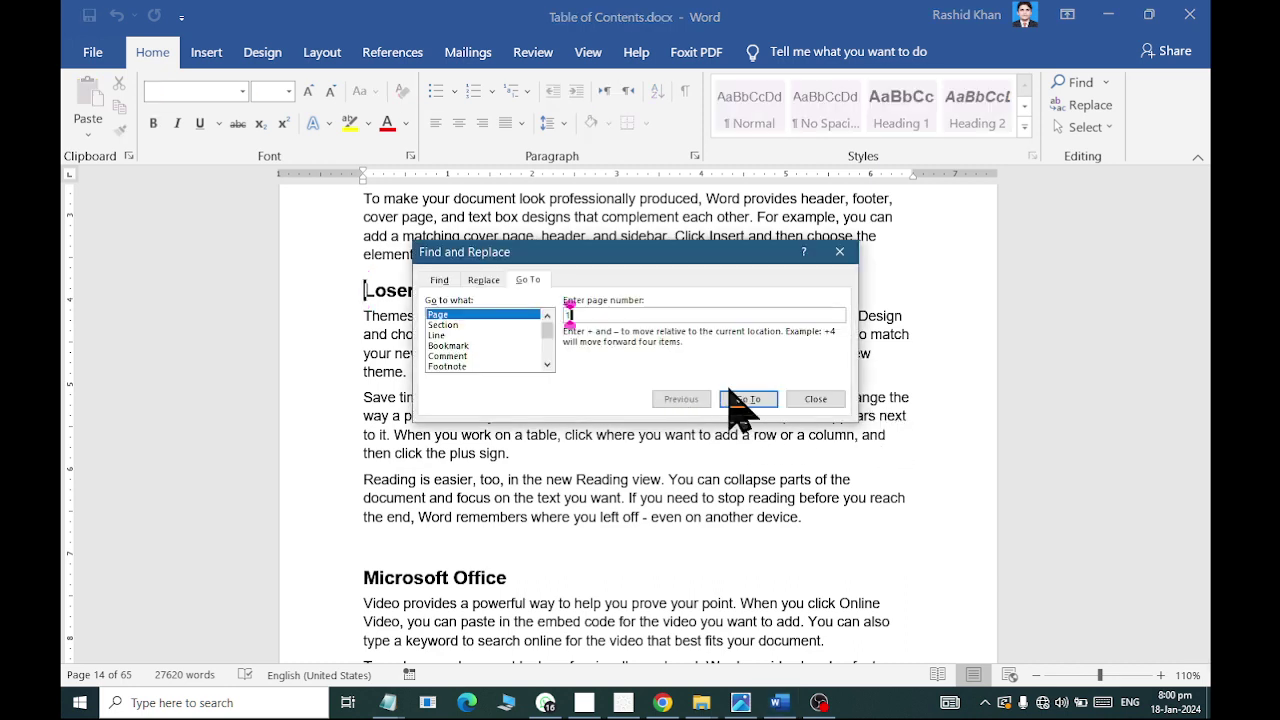
{"action": "left_click", "coordinate": [735, 398]}
{"action": "left_click", "coordinate": [806, 399]}
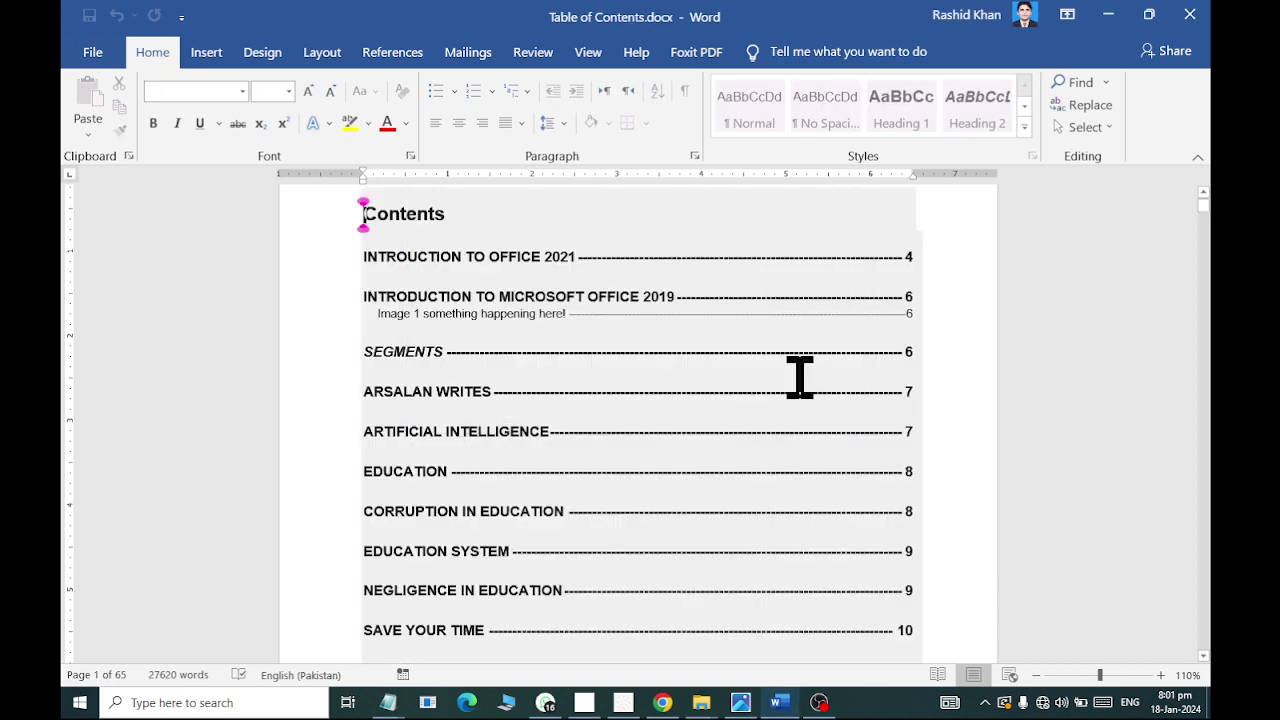
{"action": "left_click", "coordinate": [957, 357]}
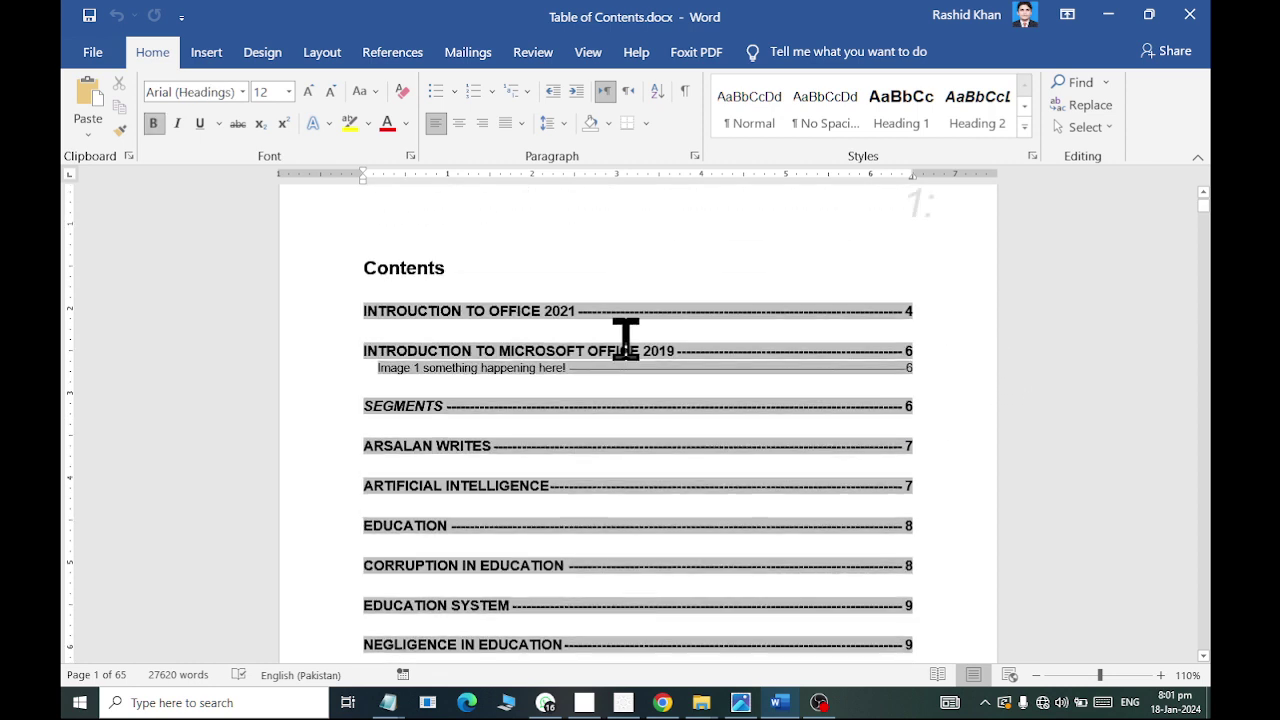
Step: Remove the existing table of contents from page 1
{"action": "left_click", "coordinate": [392, 55]}
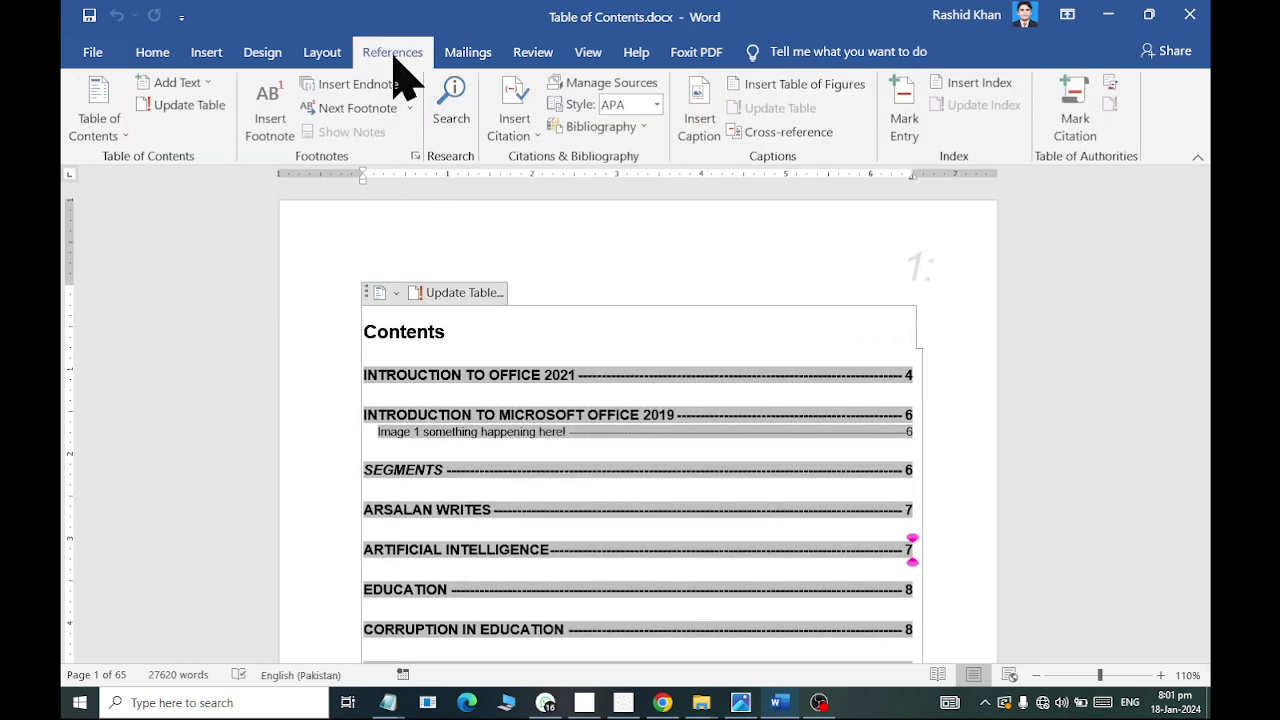
{"action": "left_click", "coordinate": [88, 130]}
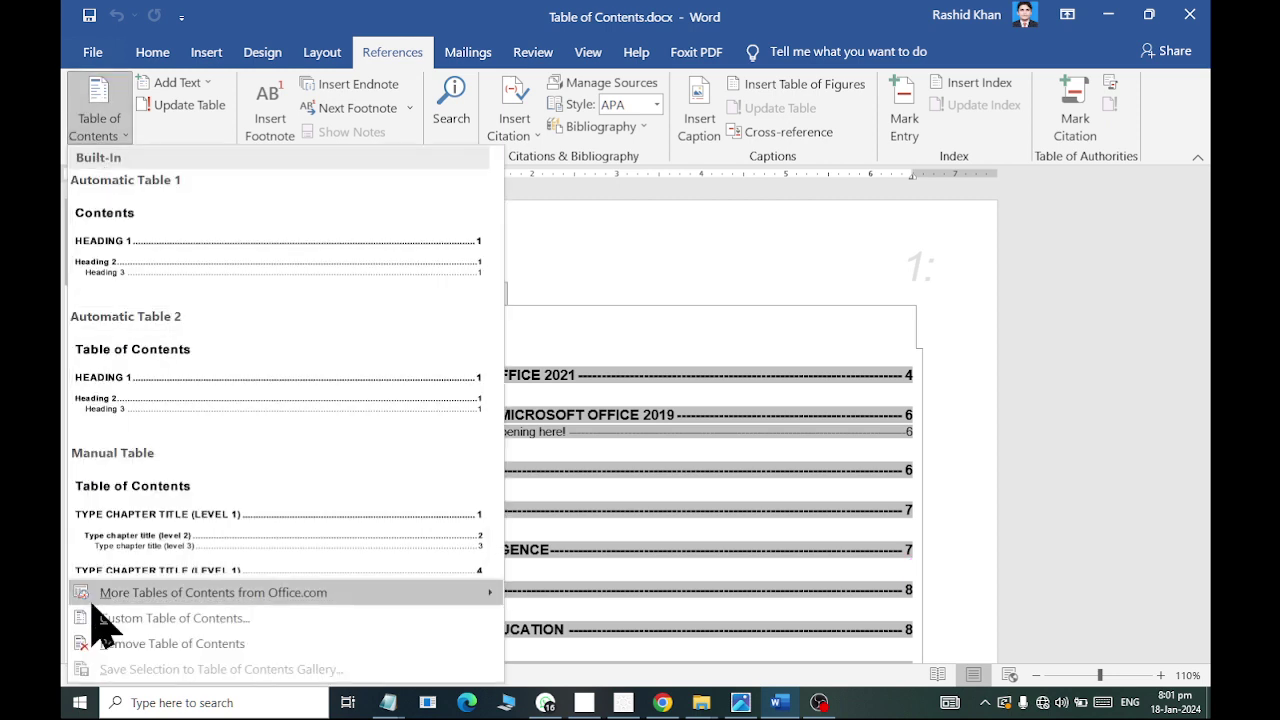
{"action": "left_click", "coordinate": [104, 643]}
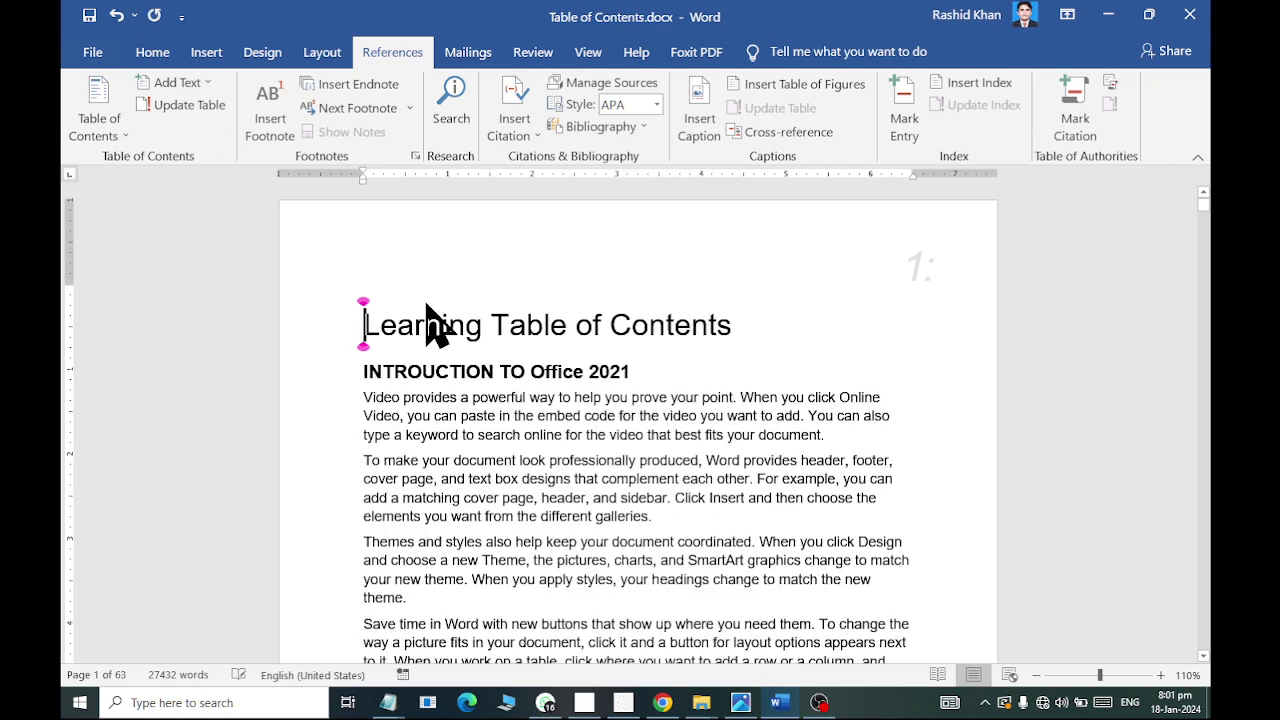
Step: Centre the 'Learning Table of Contents' title on page 1
{"action": "left_click", "coordinate": [322, 325]}
{"action": "left_click", "coordinate": [152, 52]}
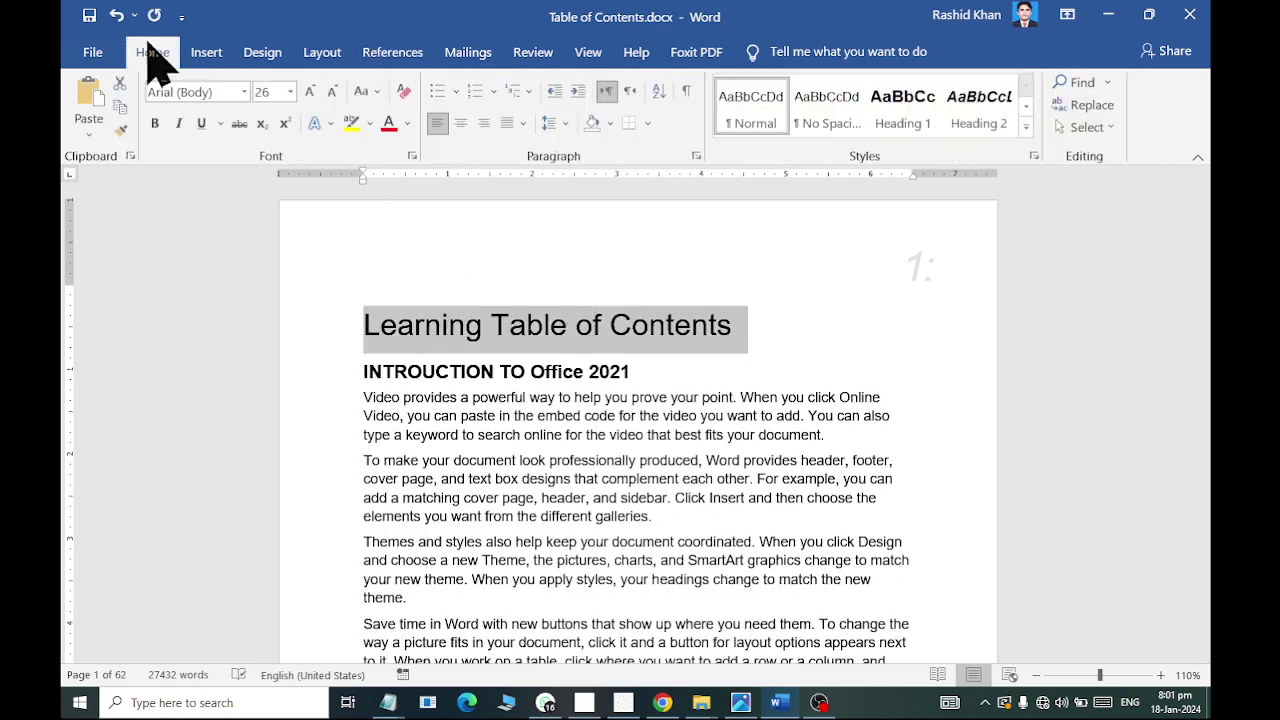
{"action": "left_click", "coordinate": [460, 123]}
{"action": "left_click", "coordinate": [530, 371]}
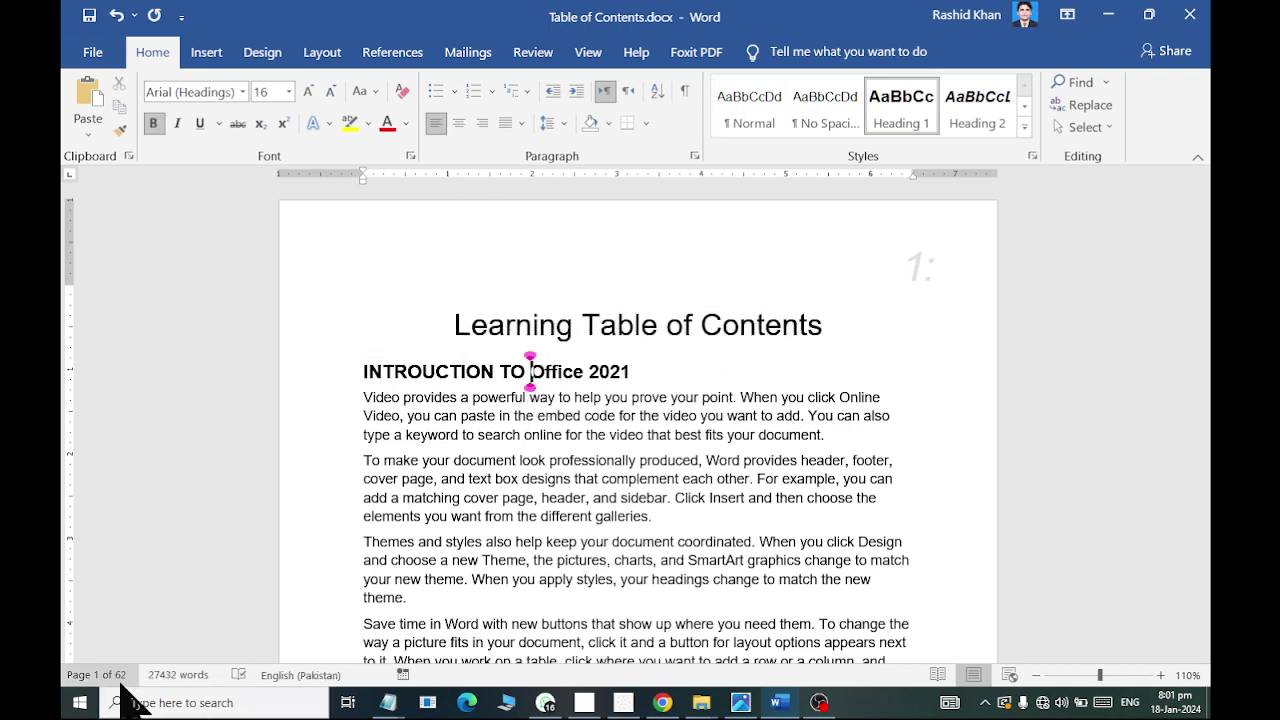
{"action": "left_click", "coordinate": [565, 415]}
{"action": "left_click", "coordinate": [585, 55]}
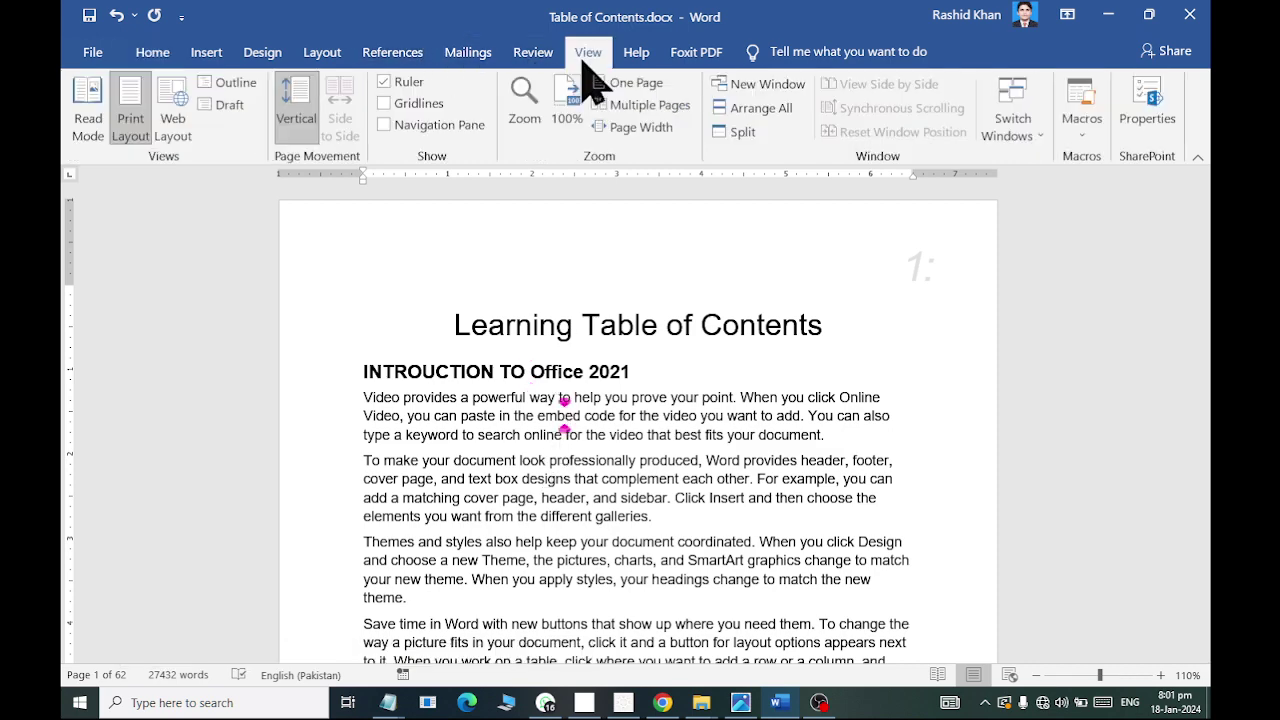
{"action": "left_click", "coordinate": [398, 128]}
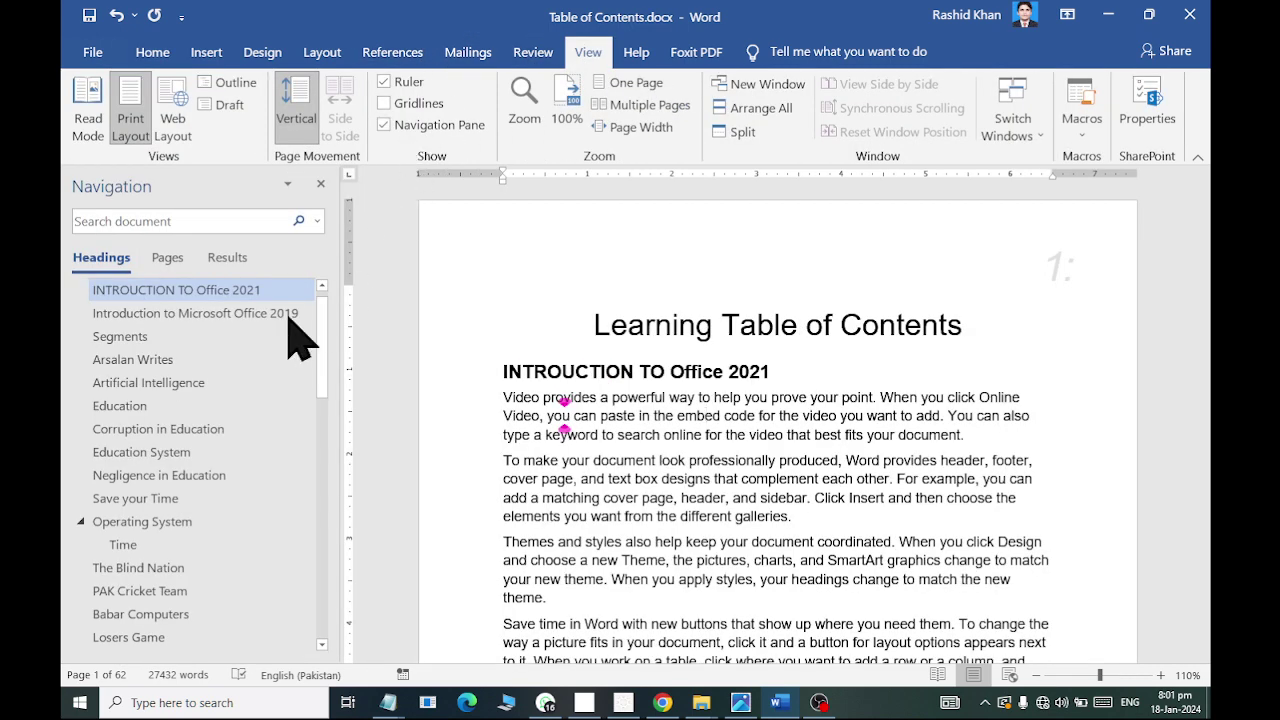
{"action": "mouse_move", "coordinate": [320, 383]}
{"action": "left_mouse_down"}
{"action": "mouse_move", "coordinate": [343, 612]}
{"action": "mouse_move", "coordinate": [385, 560]}
{"action": "left_mouse_up"}
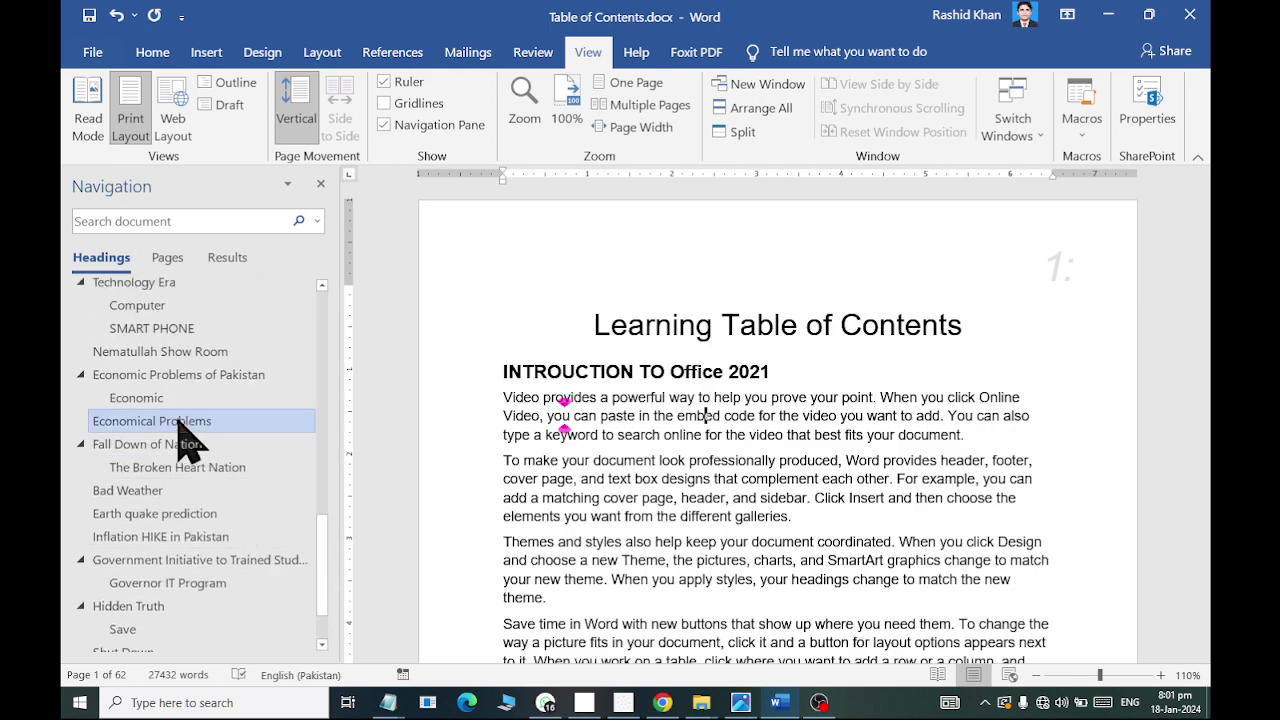
{"action": "left_click", "coordinate": [240, 421]}
{"action": "left_click", "coordinate": [178, 351]}
{"action": "left_click", "coordinate": [137, 305]}
{"action": "left_click", "coordinate": [147, 444]}
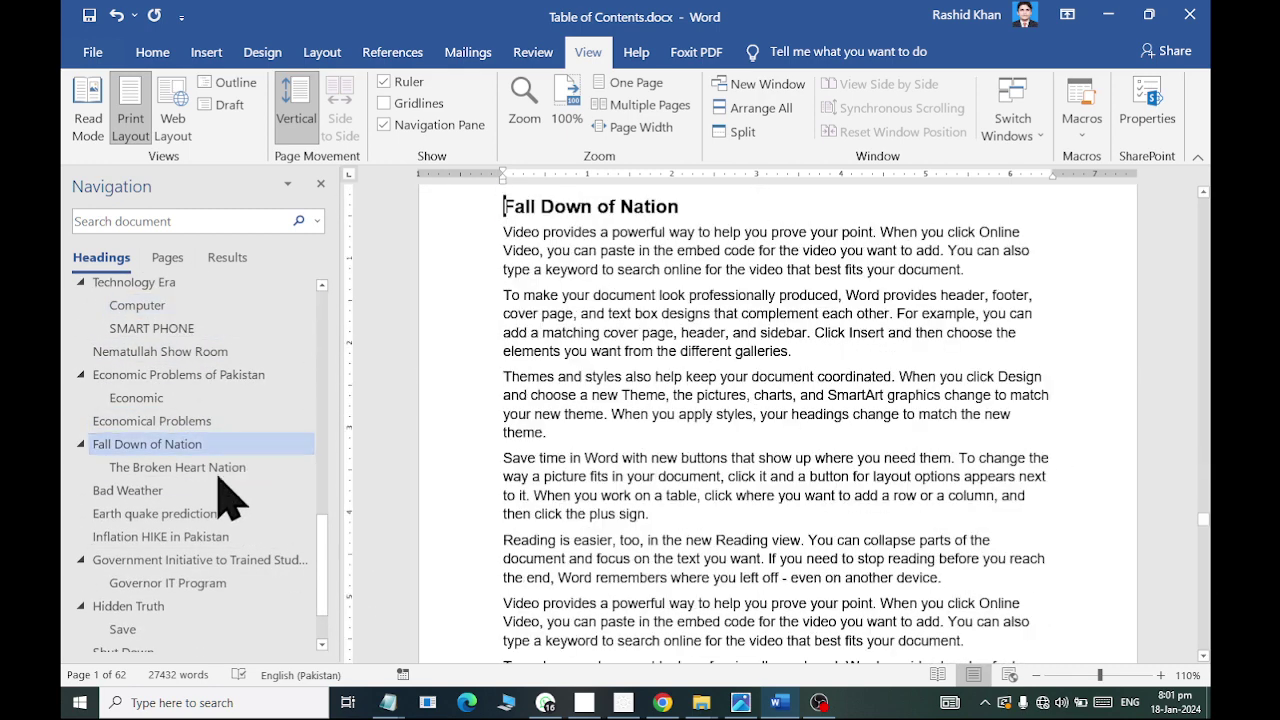
{"action": "left_click", "coordinate": [155, 538]}
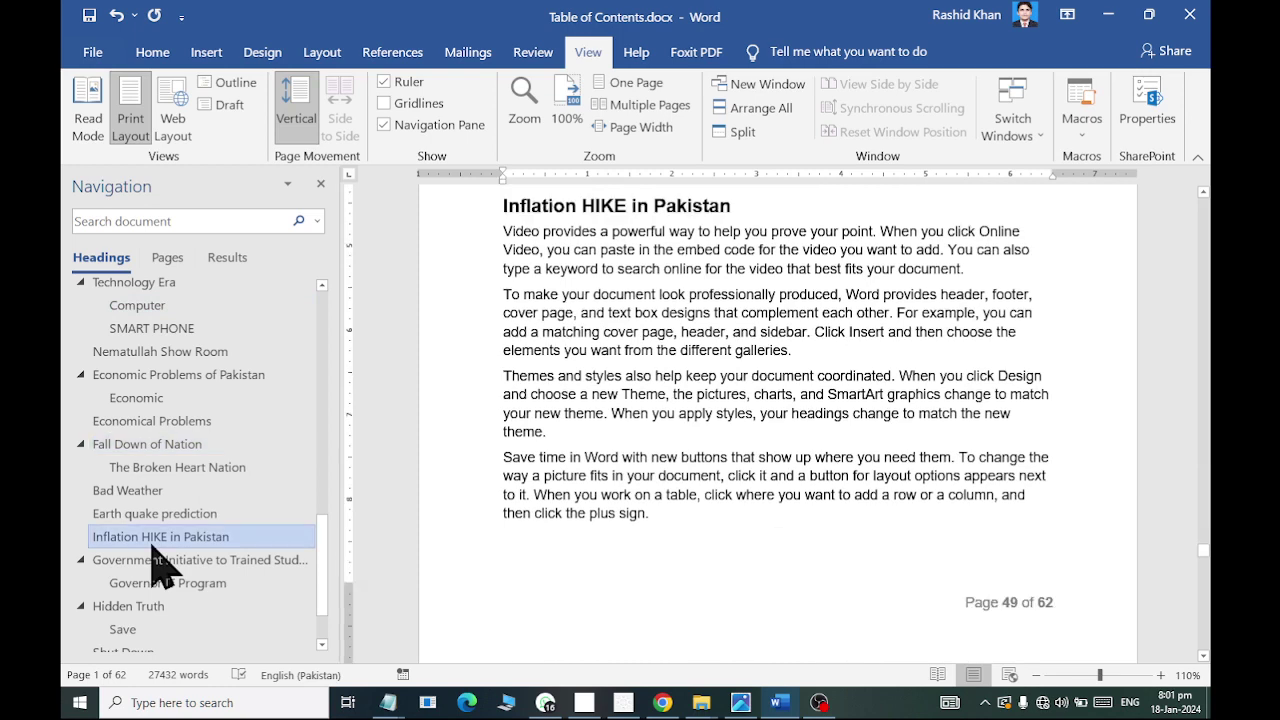
{"action": "left_click", "coordinate": [320, 184]}
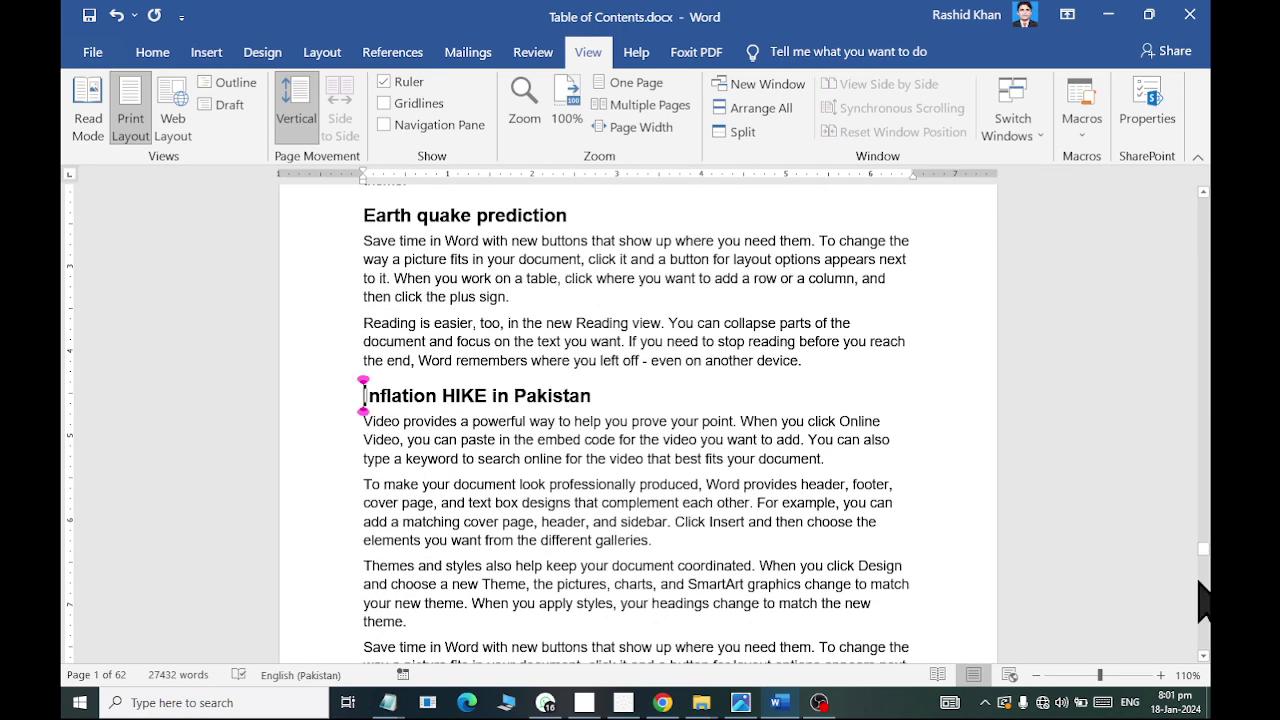
{"action": "key", "text": "ctrl+g"}
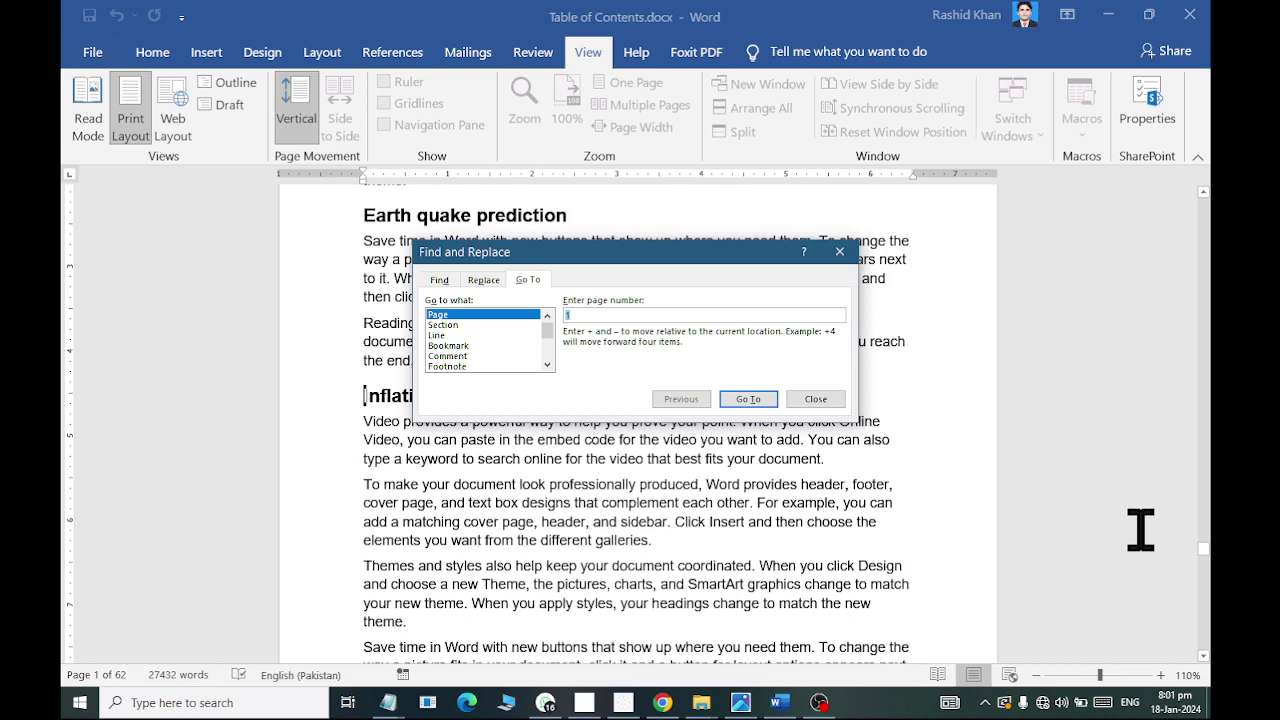
{"action": "key", "text": "Return"}
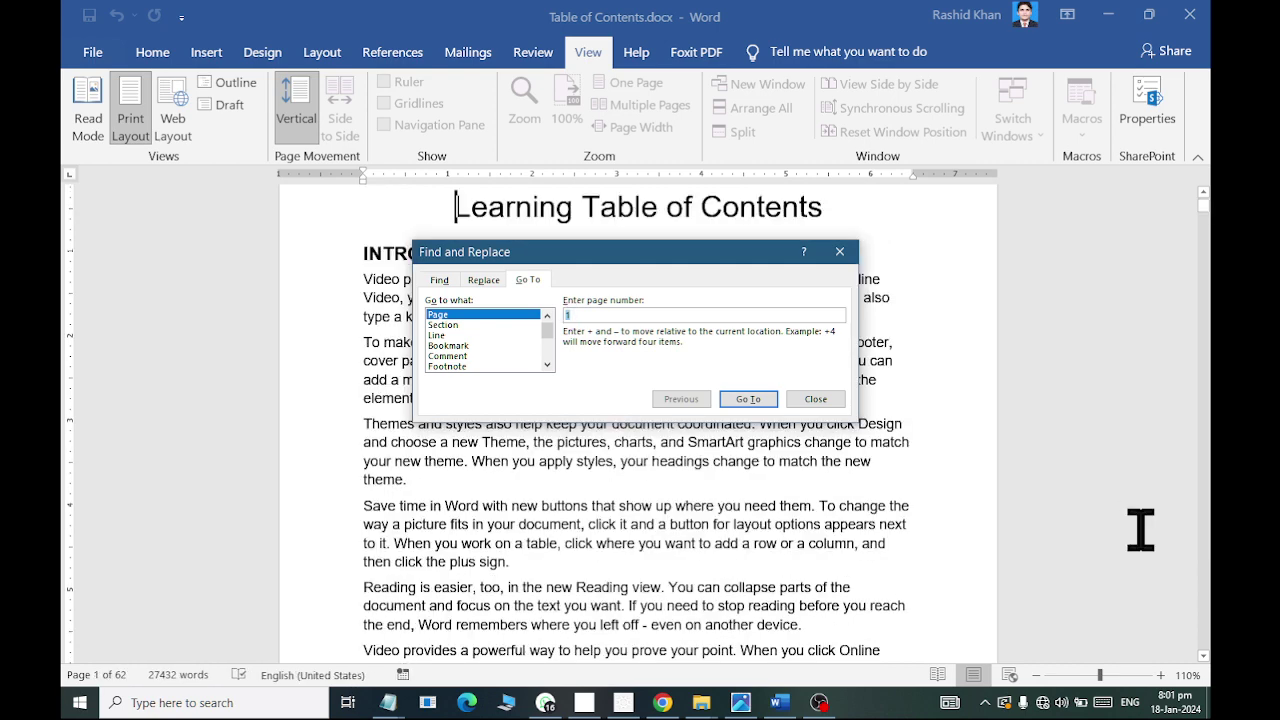
{"action": "key", "text": "Escape"}
{"action": "scroll", "coordinate": [520, 260], "scroll_direction": "up", "scroll_amount": 2}
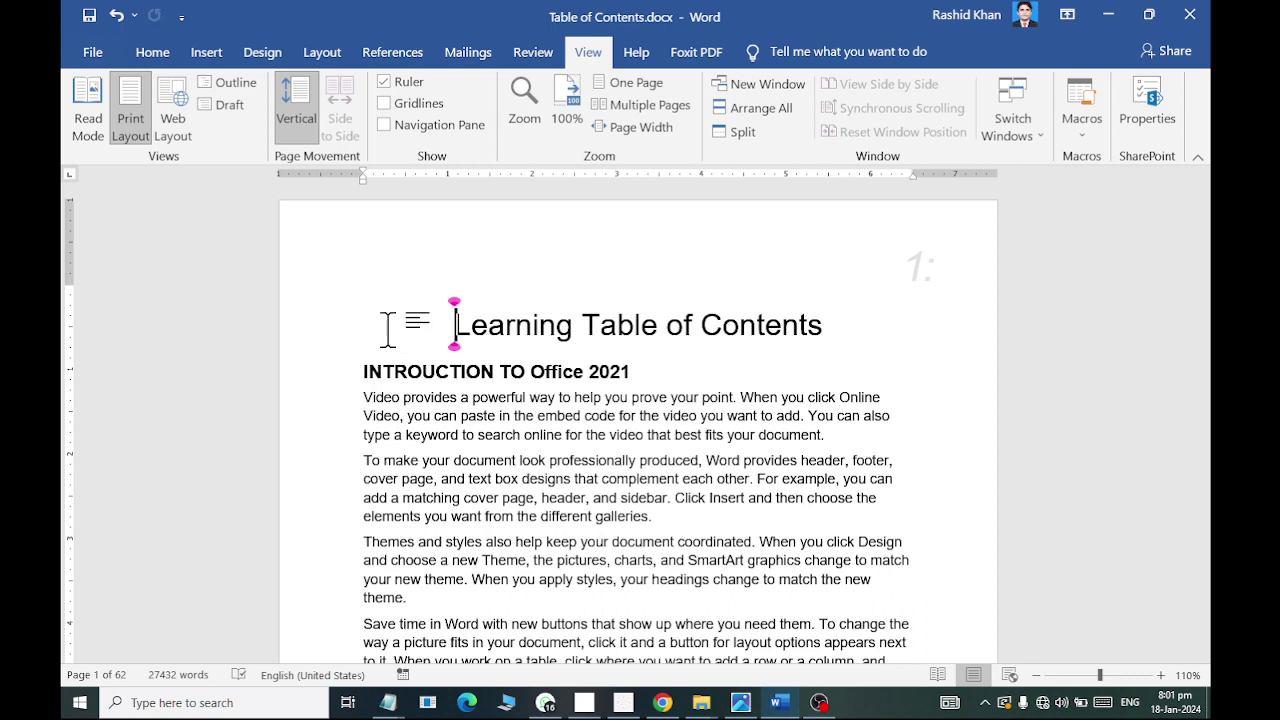
Step: Apply Heading 1 to the title, then review headings from INTRODUCTION TO Office 2021 downward
{"action": "left_click", "coordinate": [152, 52]}
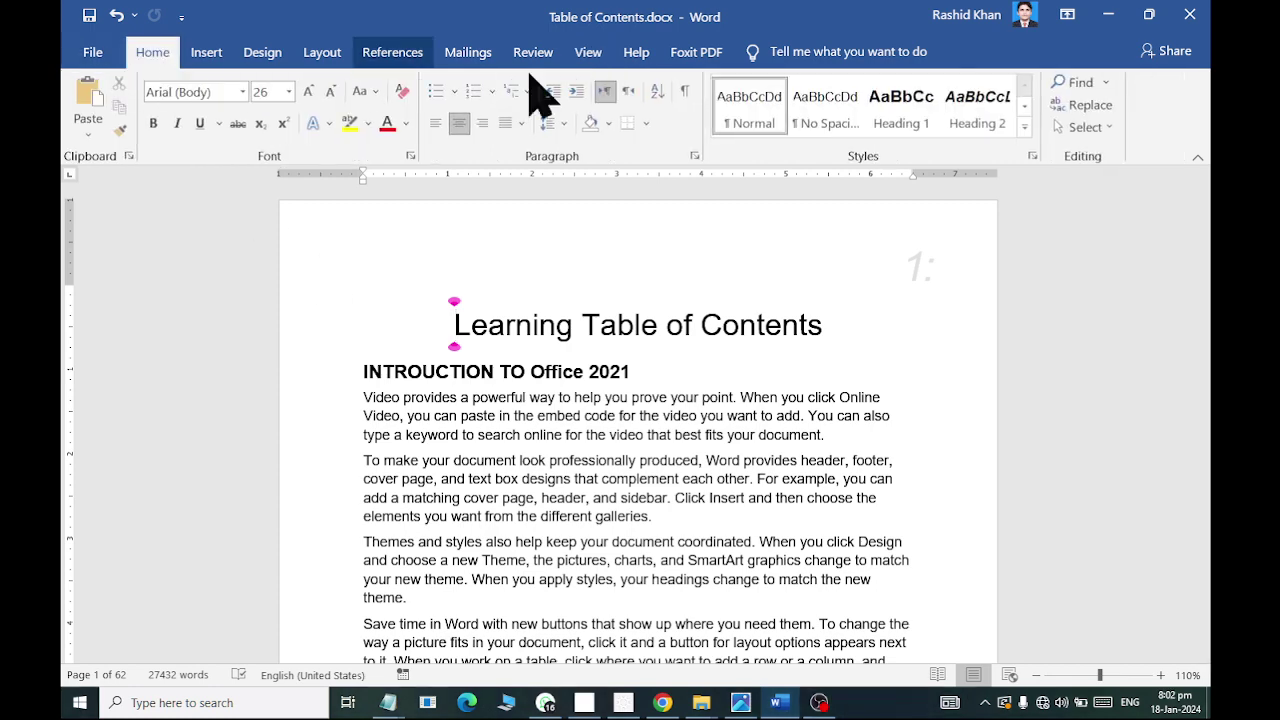
{"action": "left_click", "coordinate": [905, 140]}
{"action": "left_click_drag", "start_coordinate": [366, 346], "coordinate": [629, 360]}
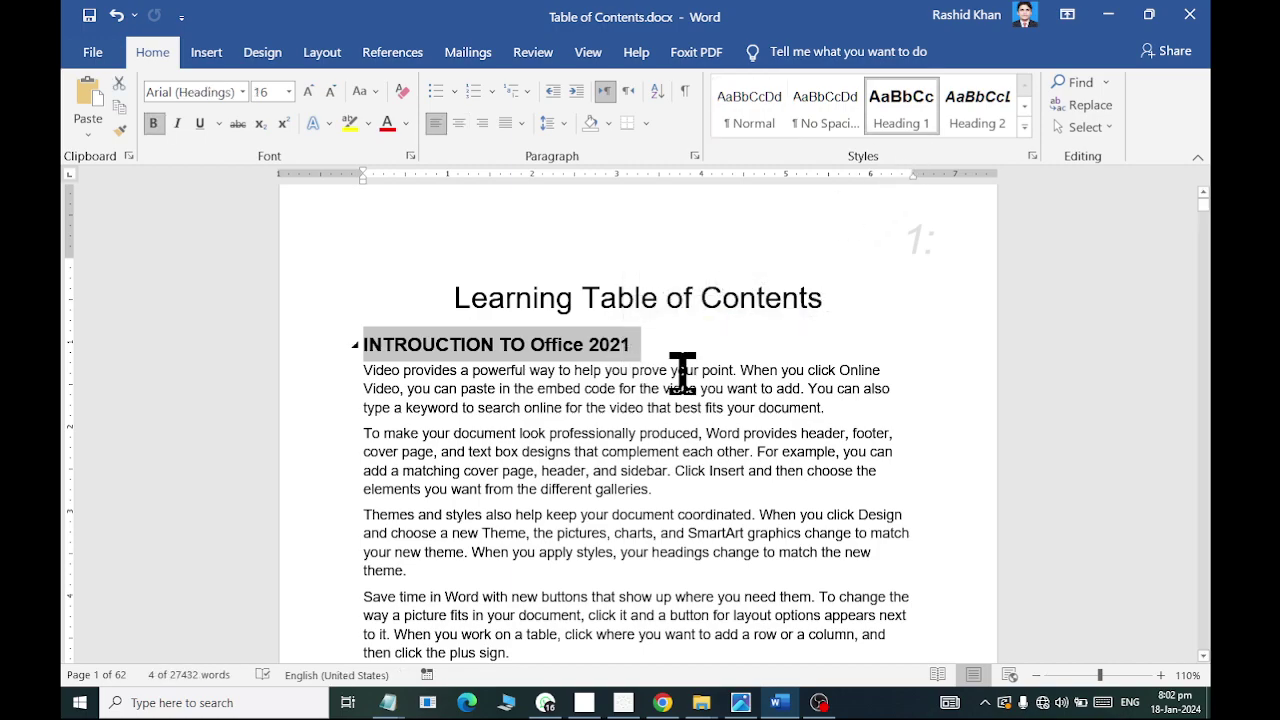
{"action": "scroll", "coordinate": [680, 366], "scroll_direction": "down", "scroll_amount": 3}
{"action": "scroll", "coordinate": [666, 380], "scroll_direction": "down", "scroll_amount": 4}
{"action": "scroll", "coordinate": [663, 371], "scroll_direction": "down", "scroll_amount": 4}
{"action": "scroll", "coordinate": [663, 331], "scroll_direction": "down", "scroll_amount": 5}
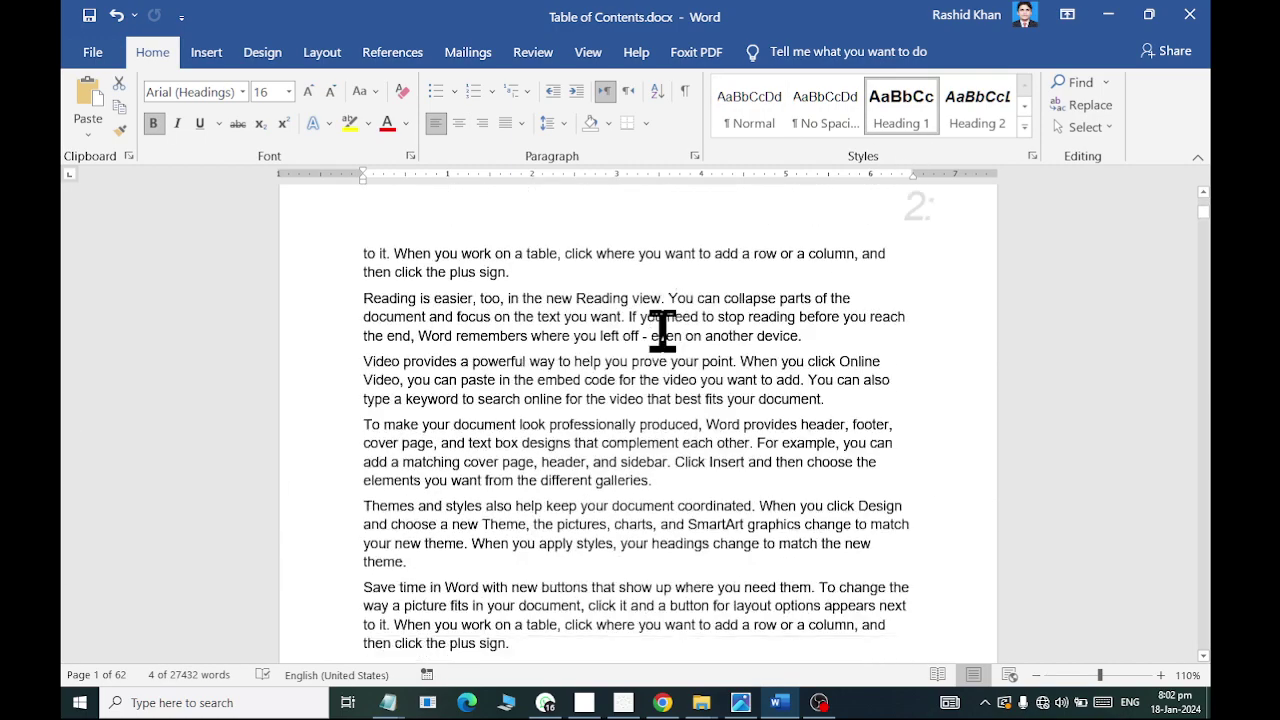
{"action": "scroll", "coordinate": [663, 309], "scroll_direction": "down", "scroll_amount": 4}
{"action": "scroll", "coordinate": [677, 337], "scroll_direction": "down", "scroll_amount": 4}
{"action": "scroll", "coordinate": [594, 368], "scroll_direction": "down", "scroll_amount": 3}
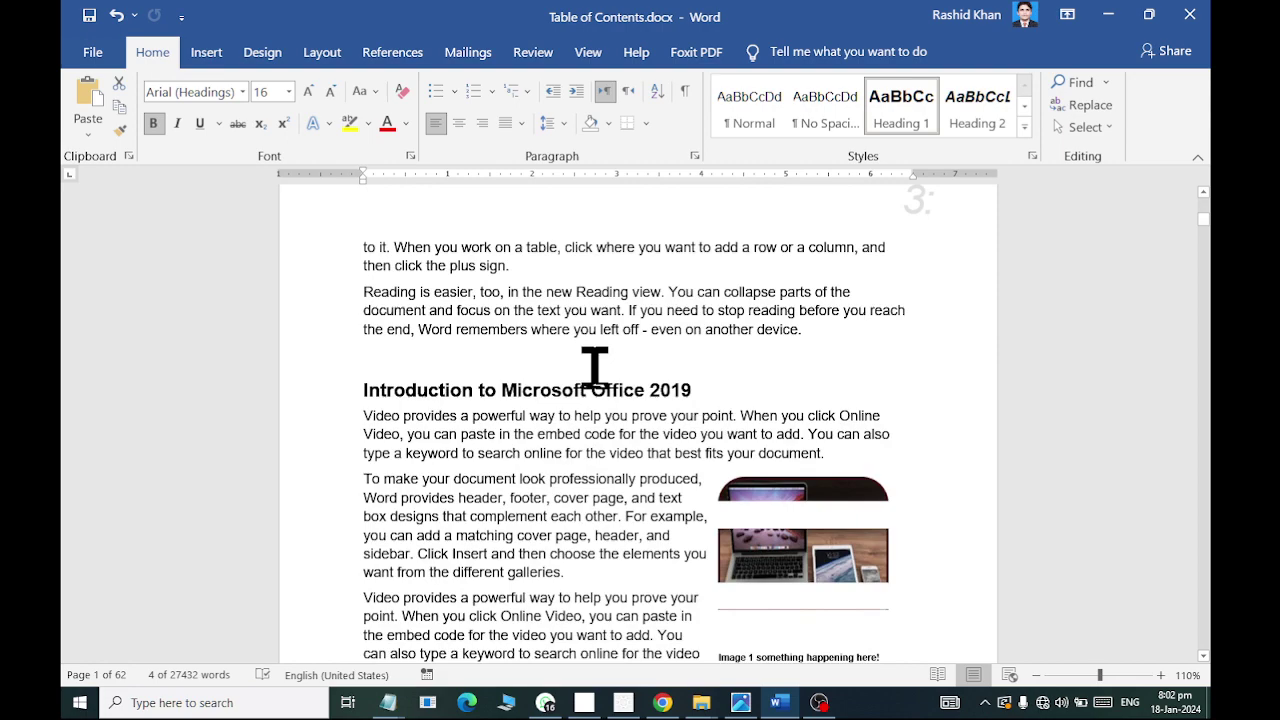
{"action": "left_click", "coordinate": [514, 388]}
Step: Go to the Artificial Intelligence heading, then launch a blank Notepad window via Win+R
{"action": "scroll", "coordinate": [714, 363], "scroll_direction": "down", "scroll_amount": 2}
{"action": "scroll", "coordinate": [704, 380], "scroll_direction": "down", "scroll_amount": 5}
{"action": "scroll", "coordinate": [606, 371], "scroll_direction": "down", "scroll_amount": 4}
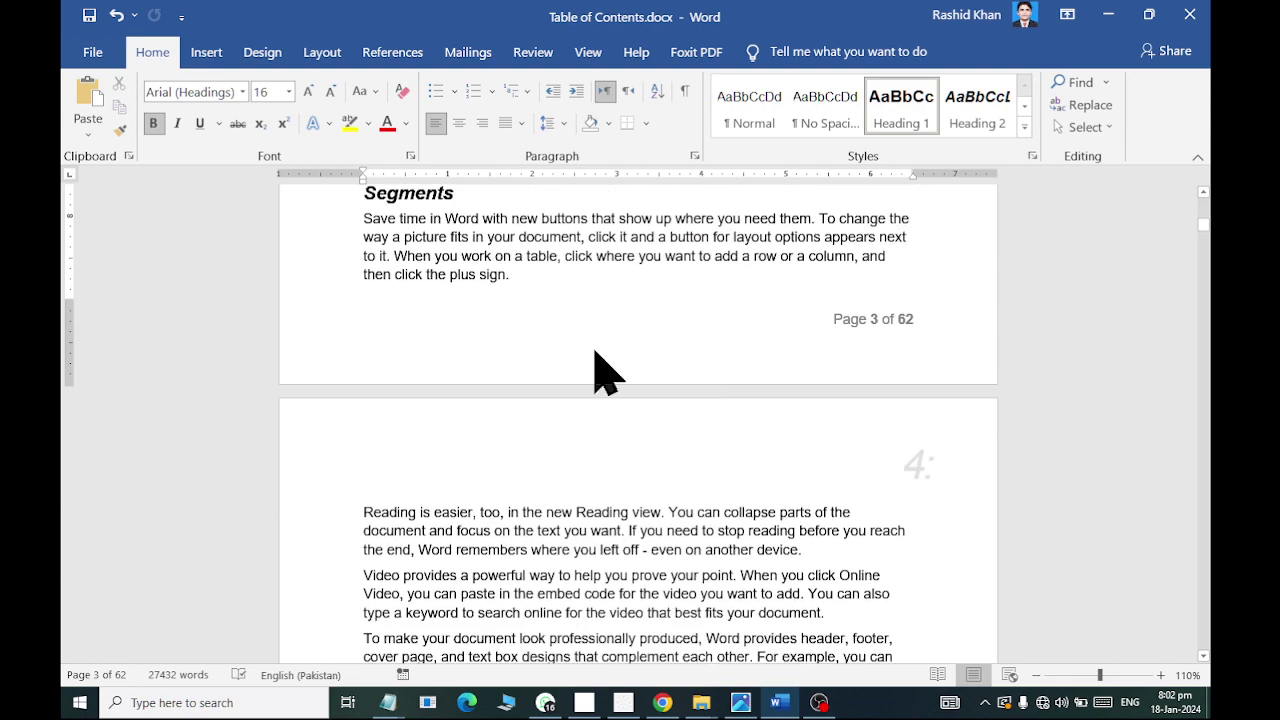
{"action": "scroll", "coordinate": [443, 273], "scroll_direction": "up", "scroll_amount": 2}
{"action": "scroll", "coordinate": [457, 420], "scroll_direction": "down", "scroll_amount": 4}
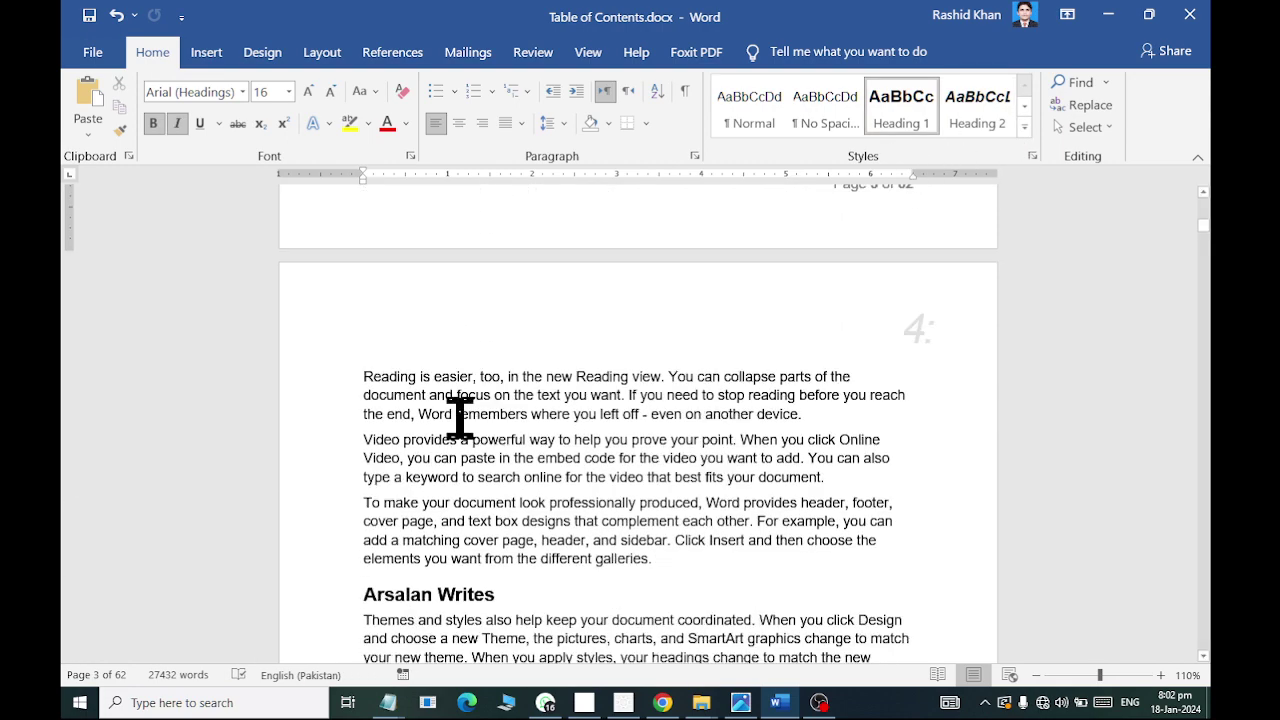
{"action": "scroll", "coordinate": [457, 406], "scroll_direction": "down", "scroll_amount": 4}
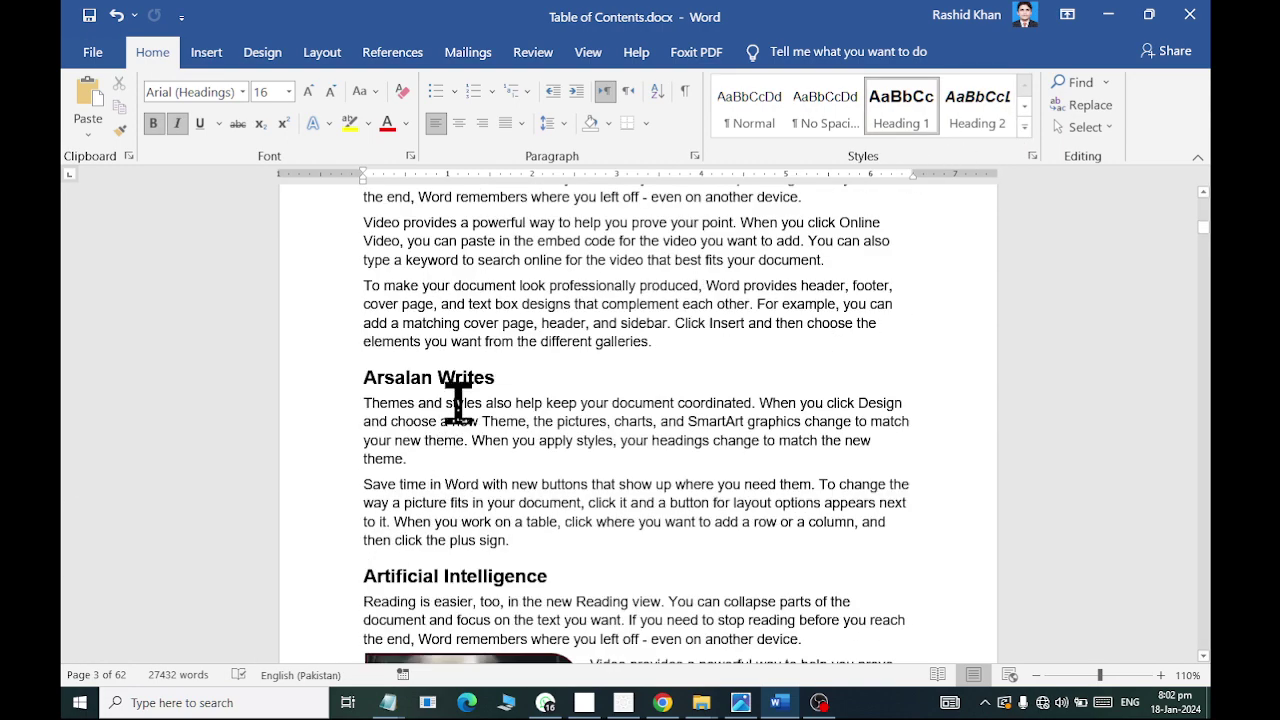
{"action": "left_click", "coordinate": [433, 576]}
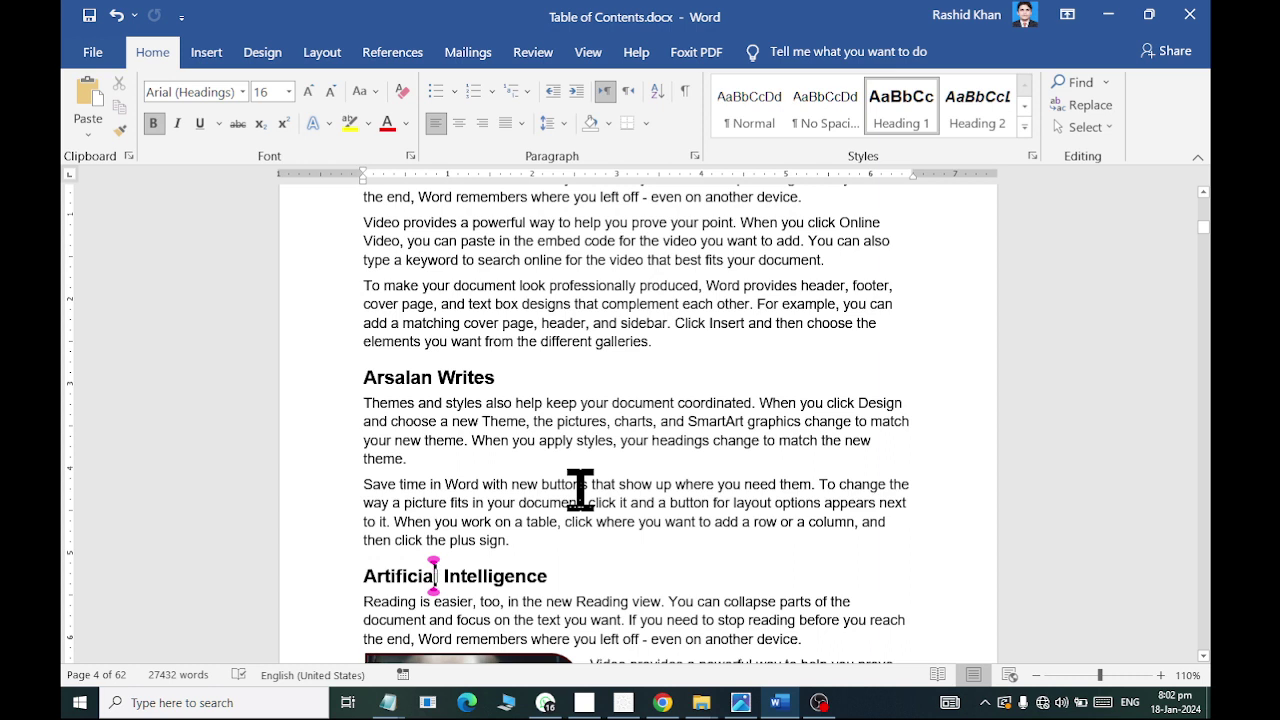
{"action": "key", "text": "super+r"}
{"action": "left_click", "coordinate": [207, 678]}
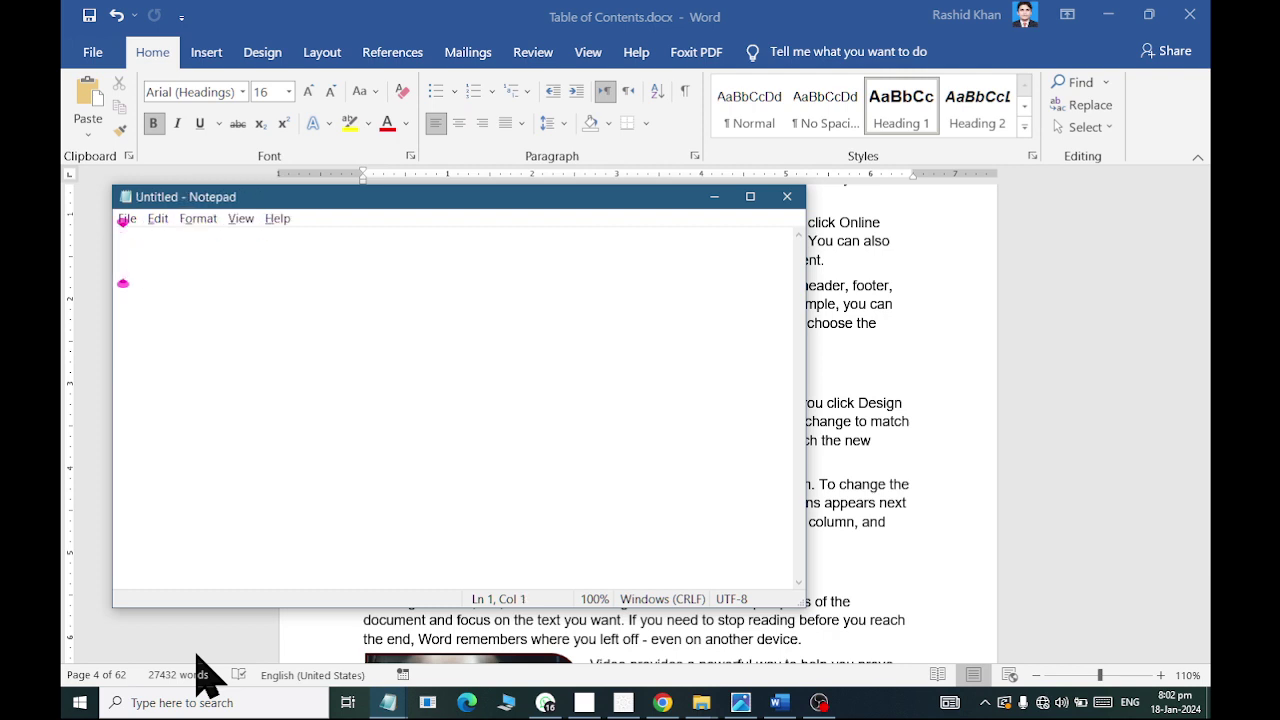
Step: Type a Tab-indented Heading 1 / Sub Heading 2 / Heading 3 outline in Notepad, then return to Word
{"action": "type", "text": "Heading 1 \t"}
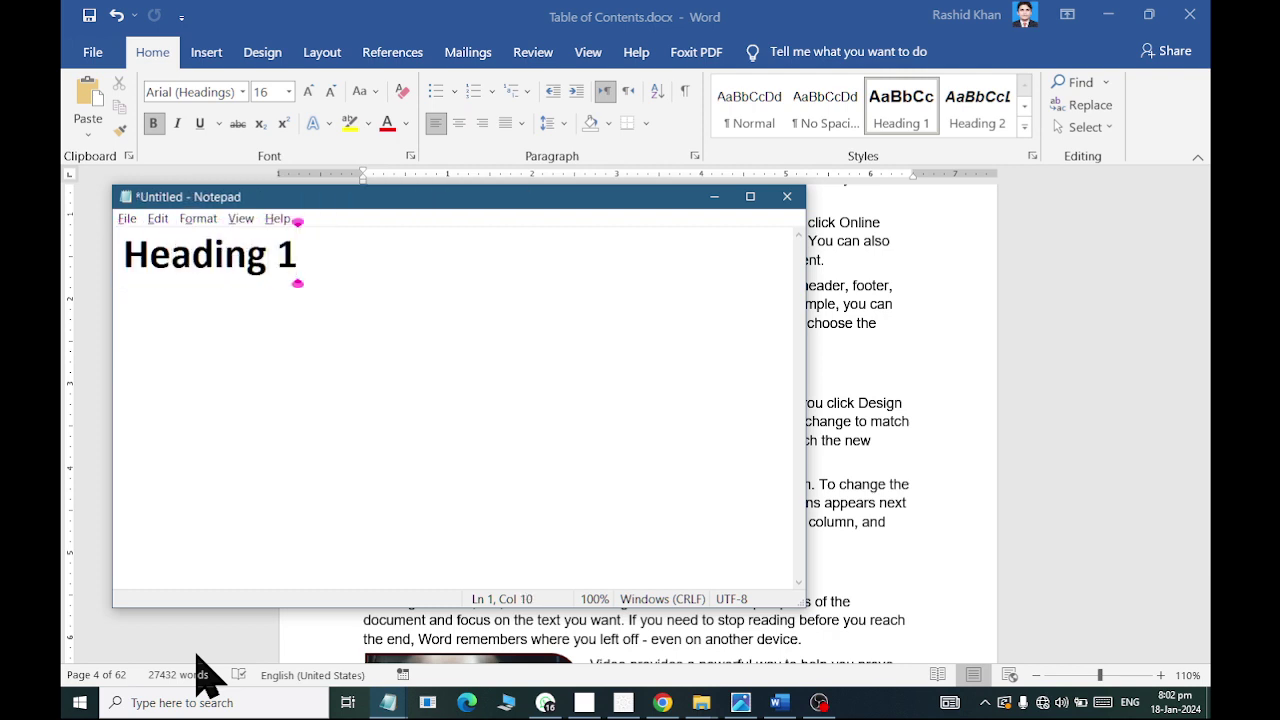
{"action": "type", "text": "Sub He"}
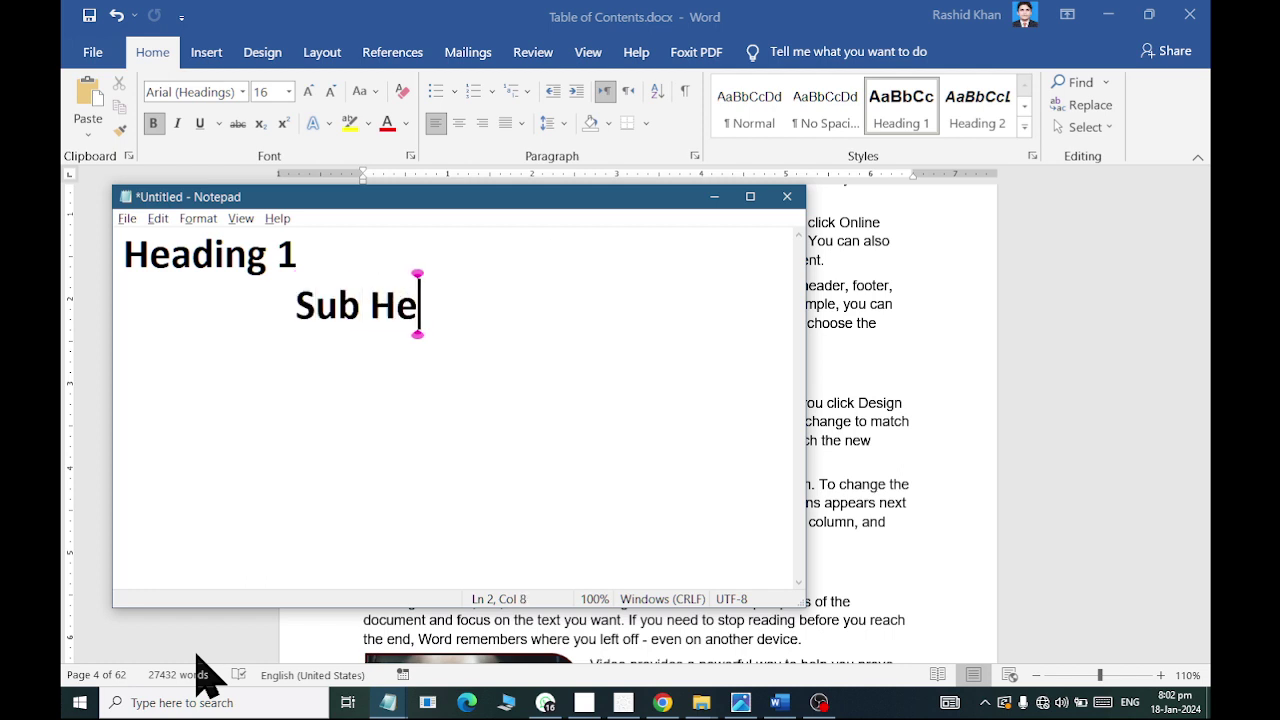
{"action": "type", "text": "ading 2 \t"}
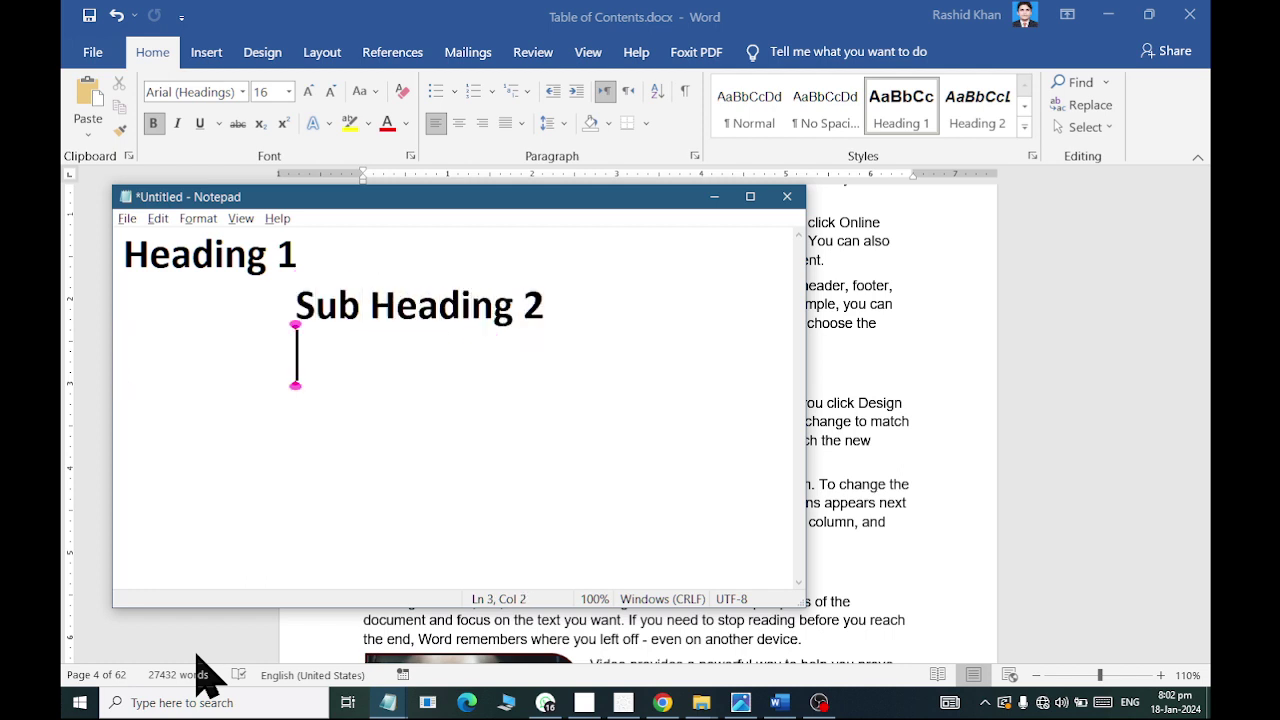
{"action": "type", "text": "Sub h"}
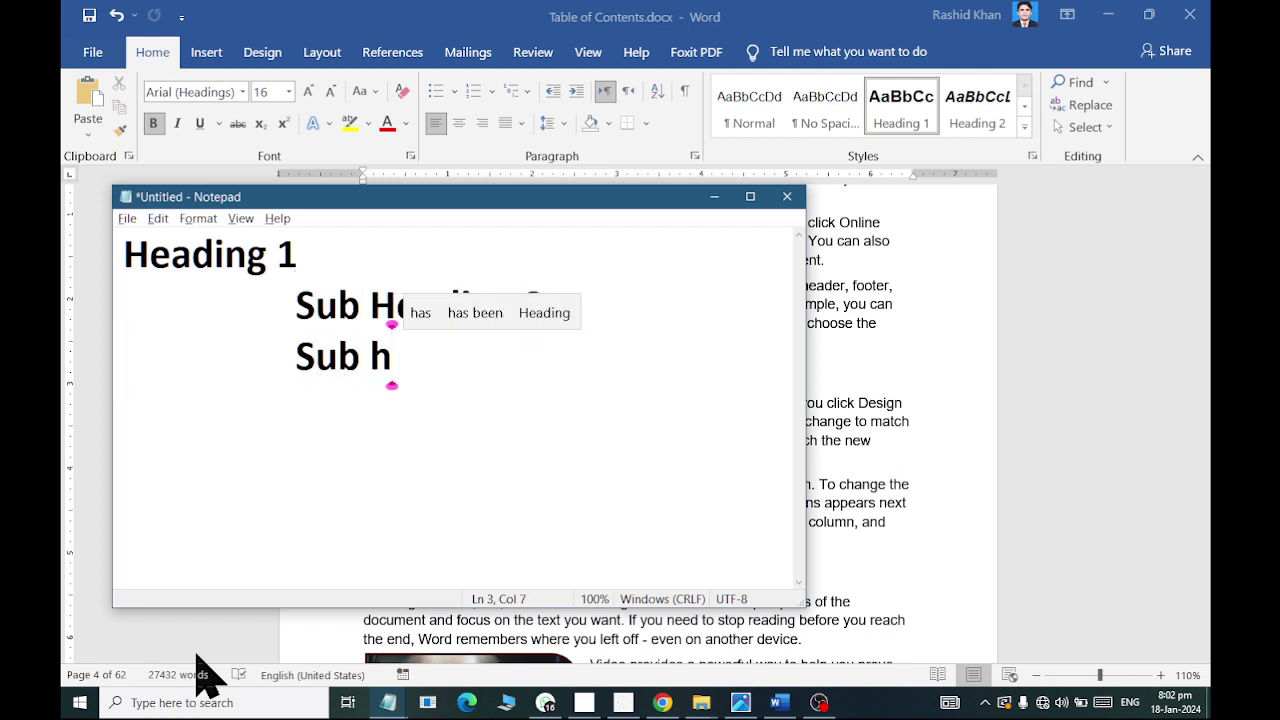
{"action": "key", "text": "BackSpace"}
{"action": "type", "text": "Heading 2"}
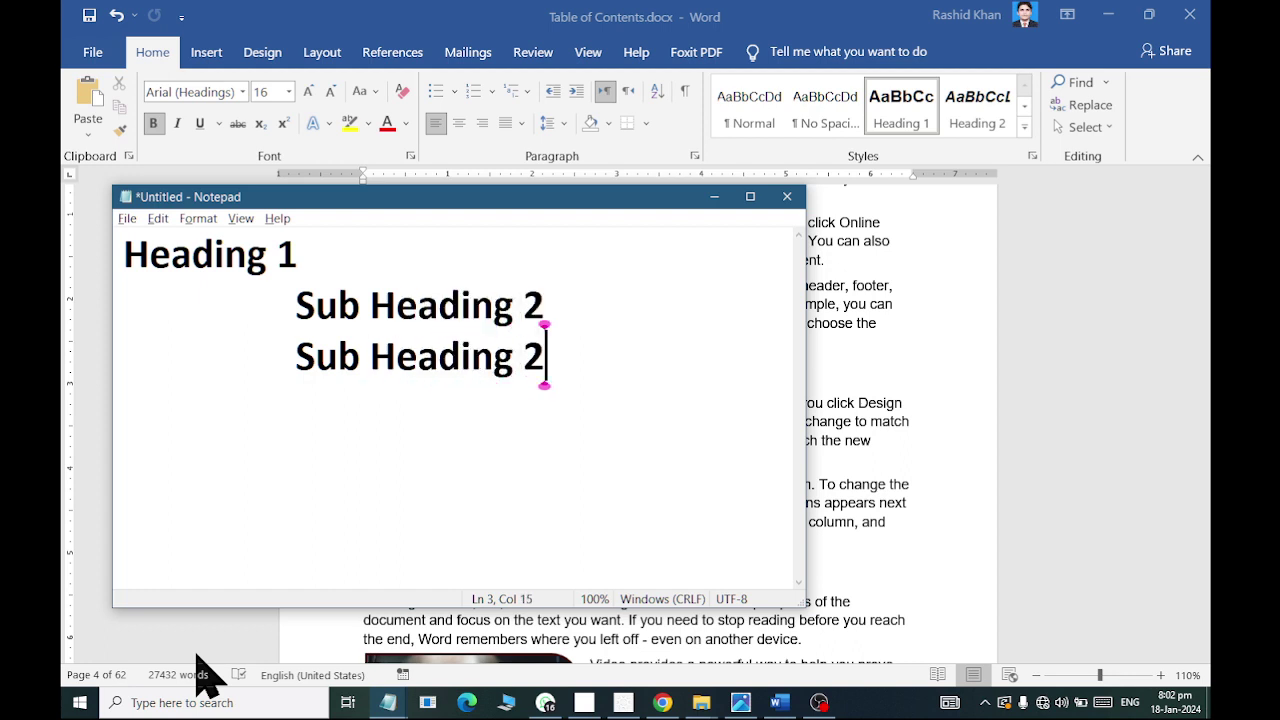
{"action": "key", "text": "Return"}
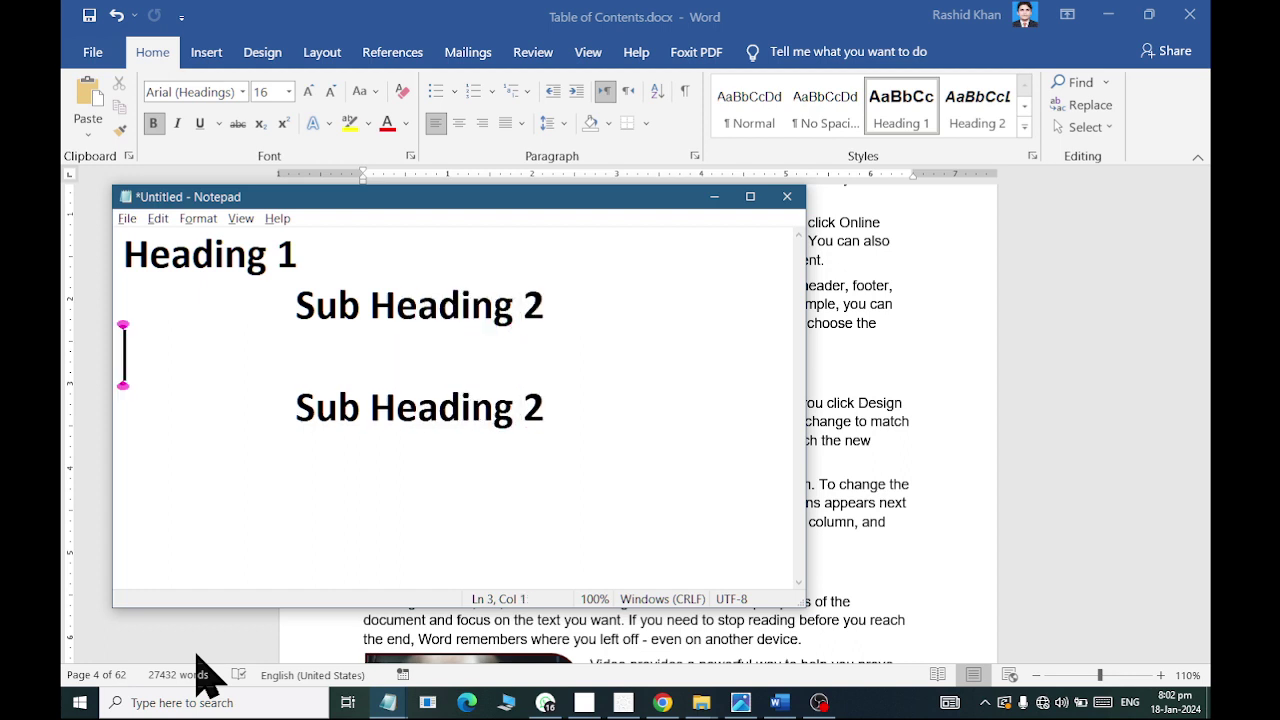
{"action": "type", "text": "Heading"}
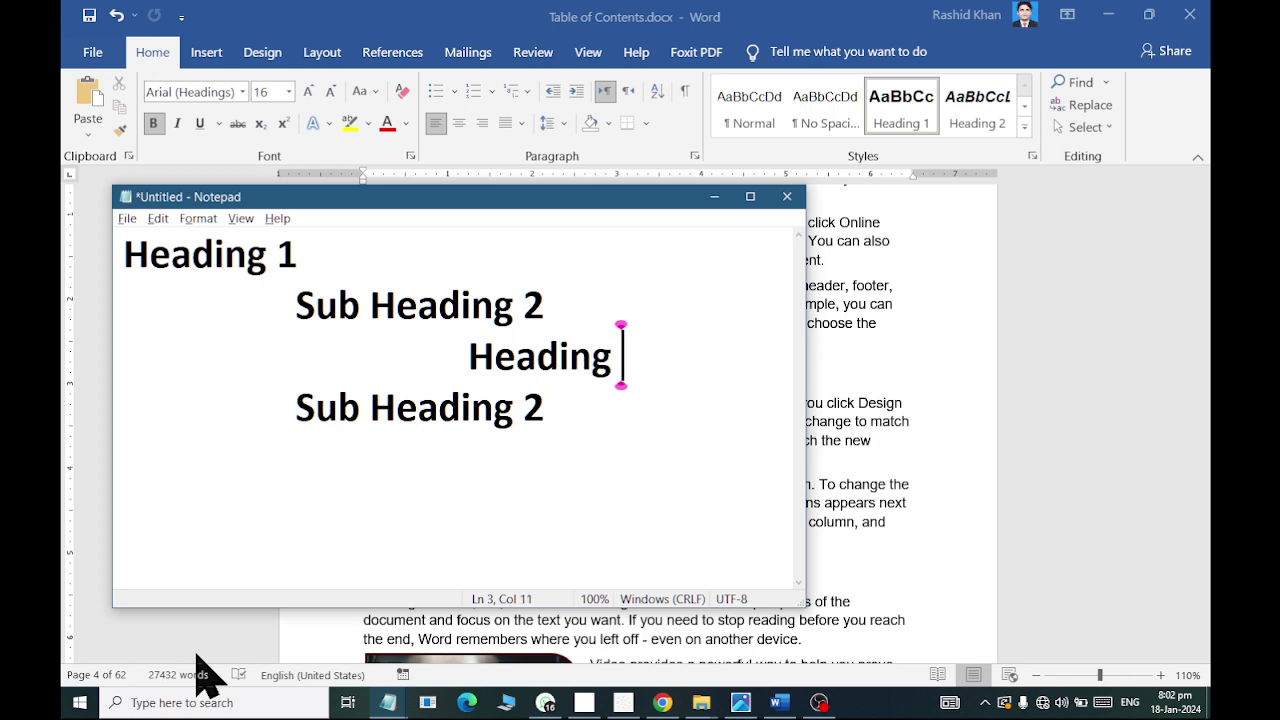
{"action": "type", "text": " 3"}
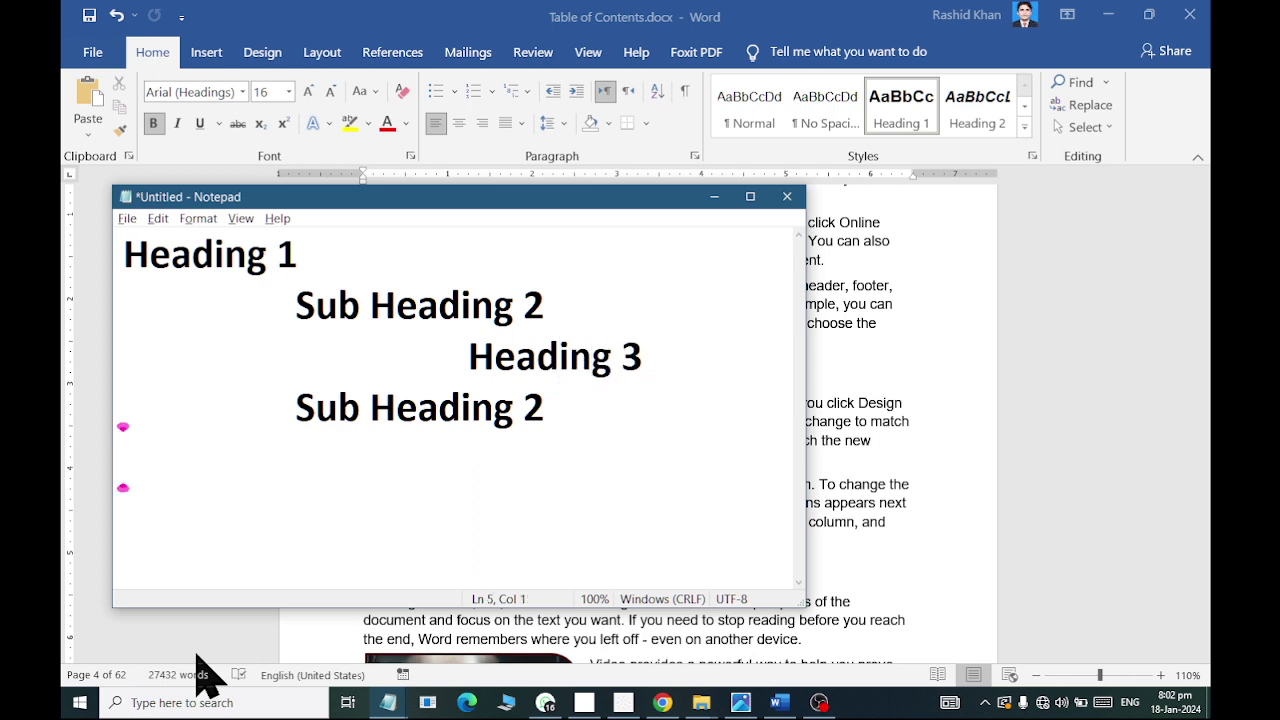
{"action": "type", "text": "Heading "}
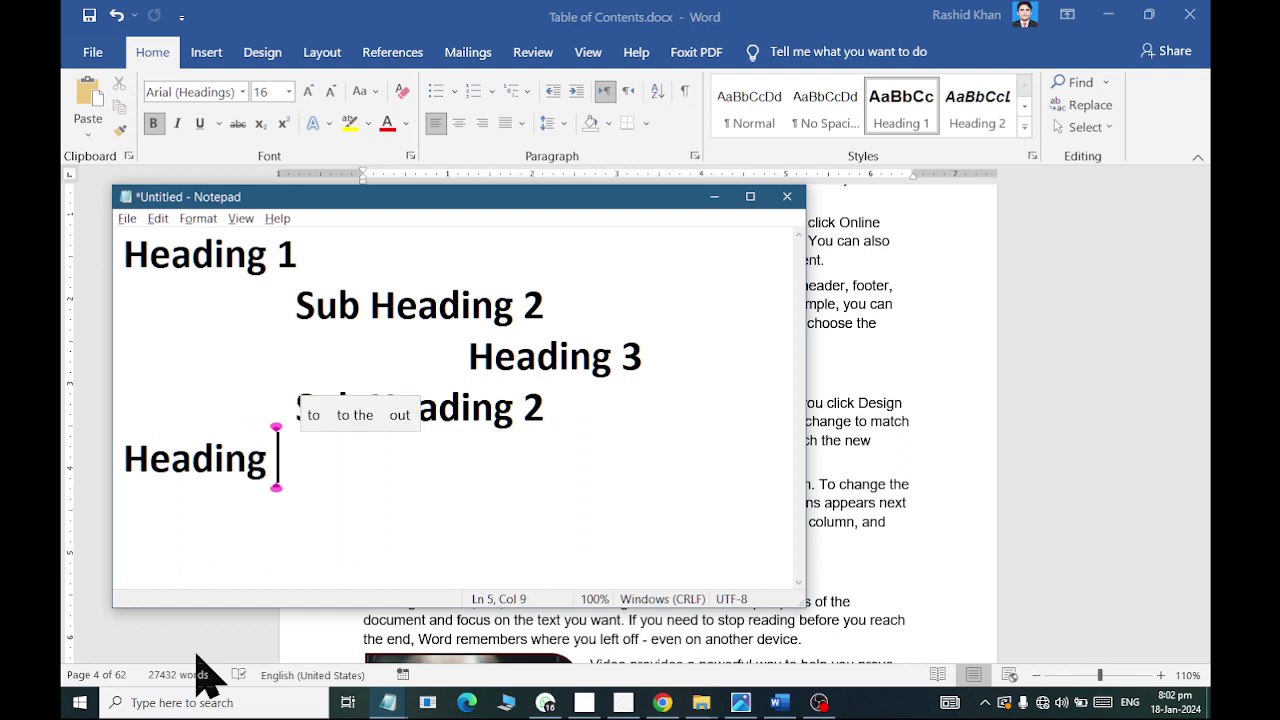
{"action": "type", "text": "2"}
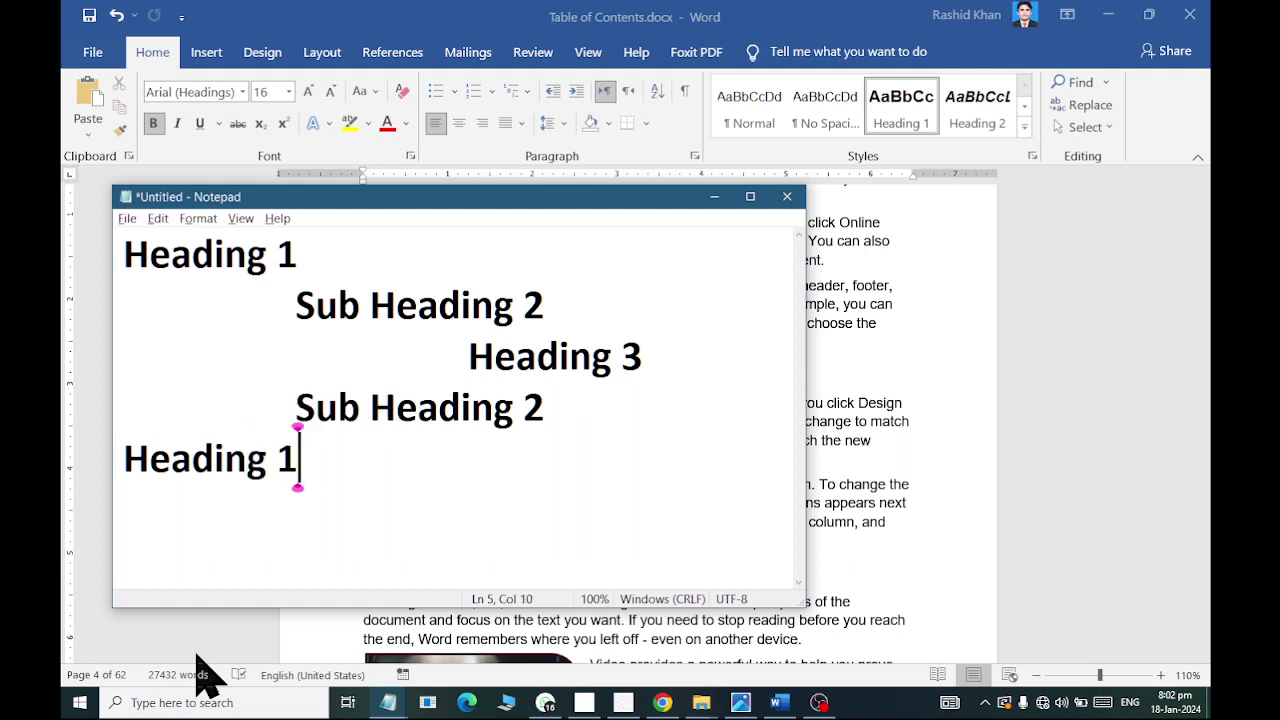
{"action": "type", "text": "ub "}
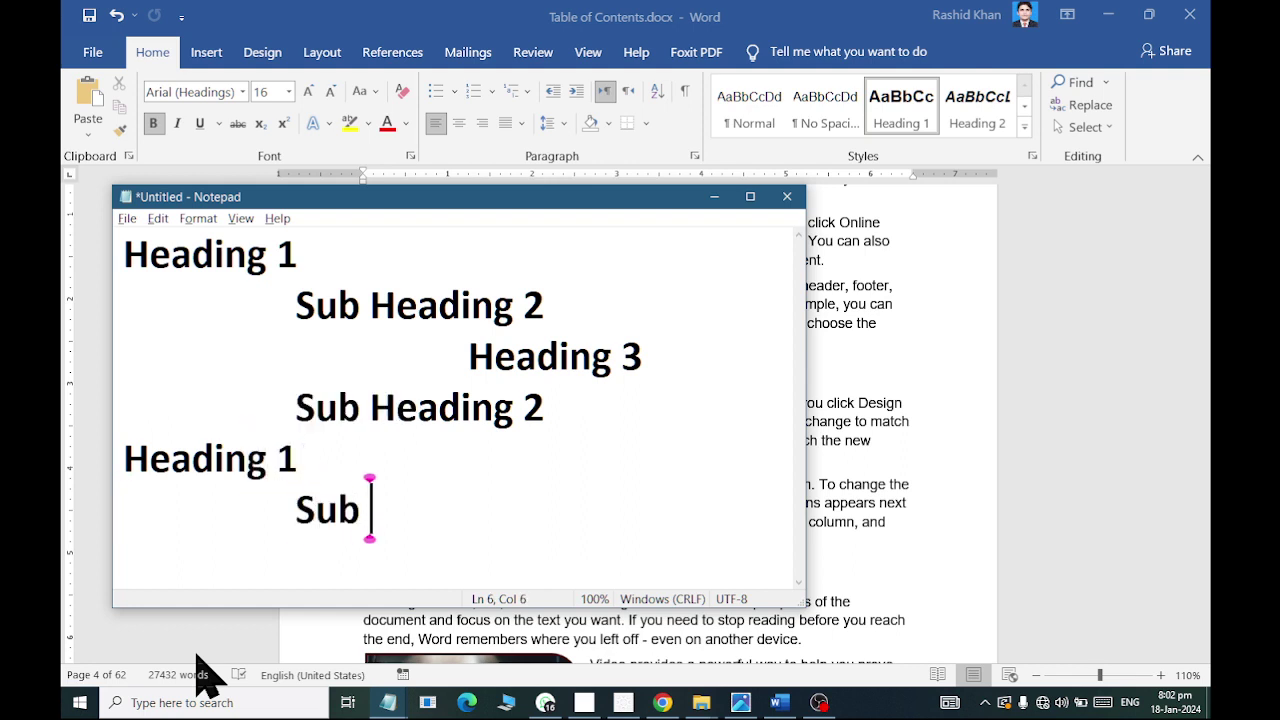
{"action": "type", "text": "Headin"}
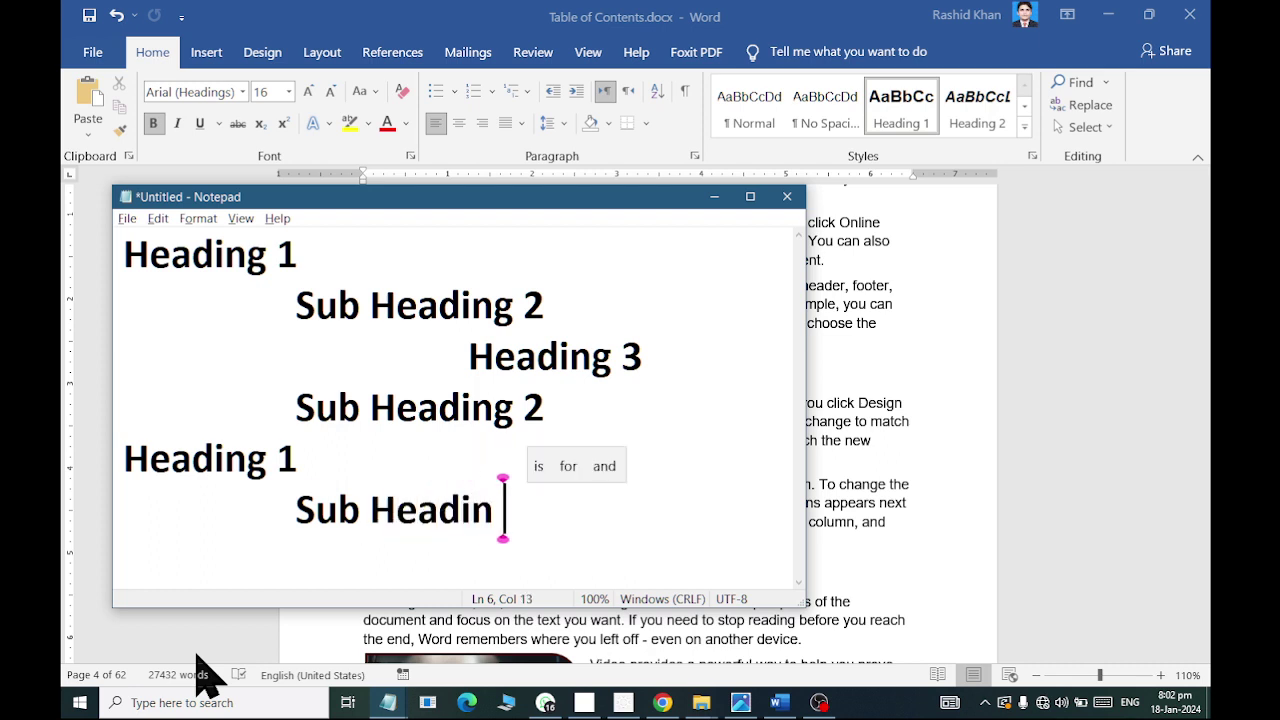
{"action": "key", "text": "BackSpace"}
{"action": "type", "text": "ing 2"}
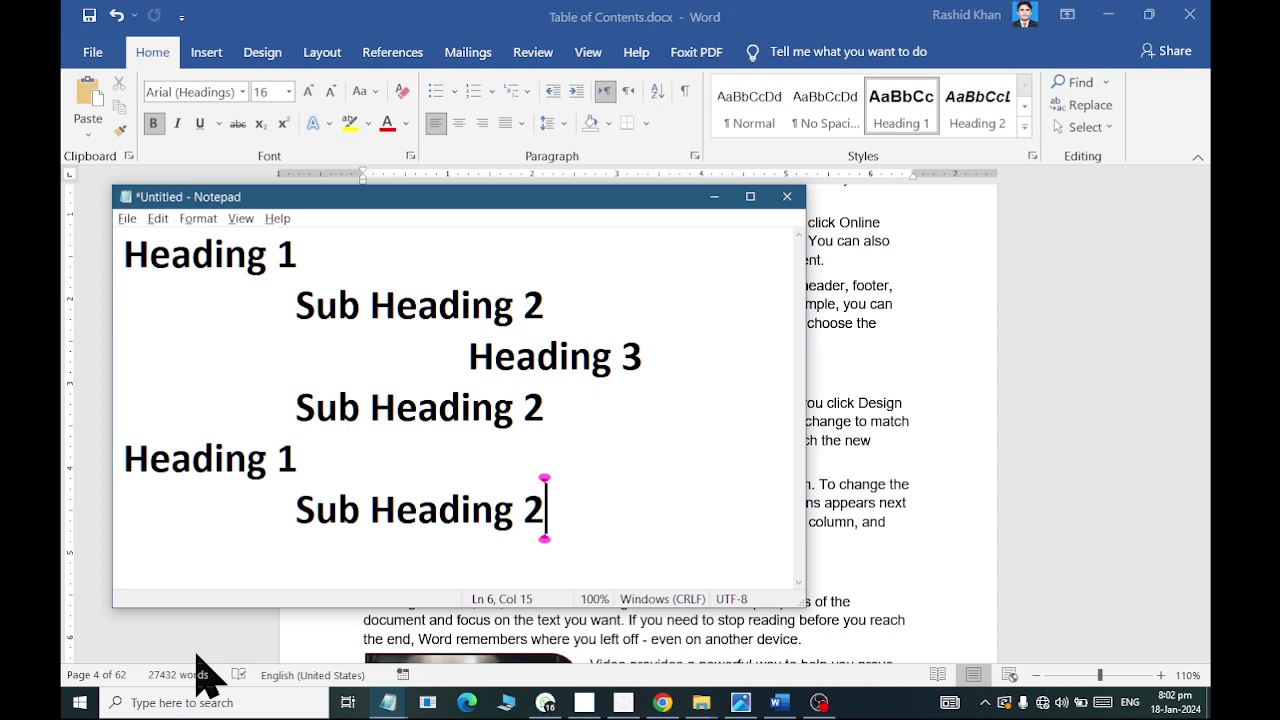
{"action": "key", "text": "alt+Tab"}
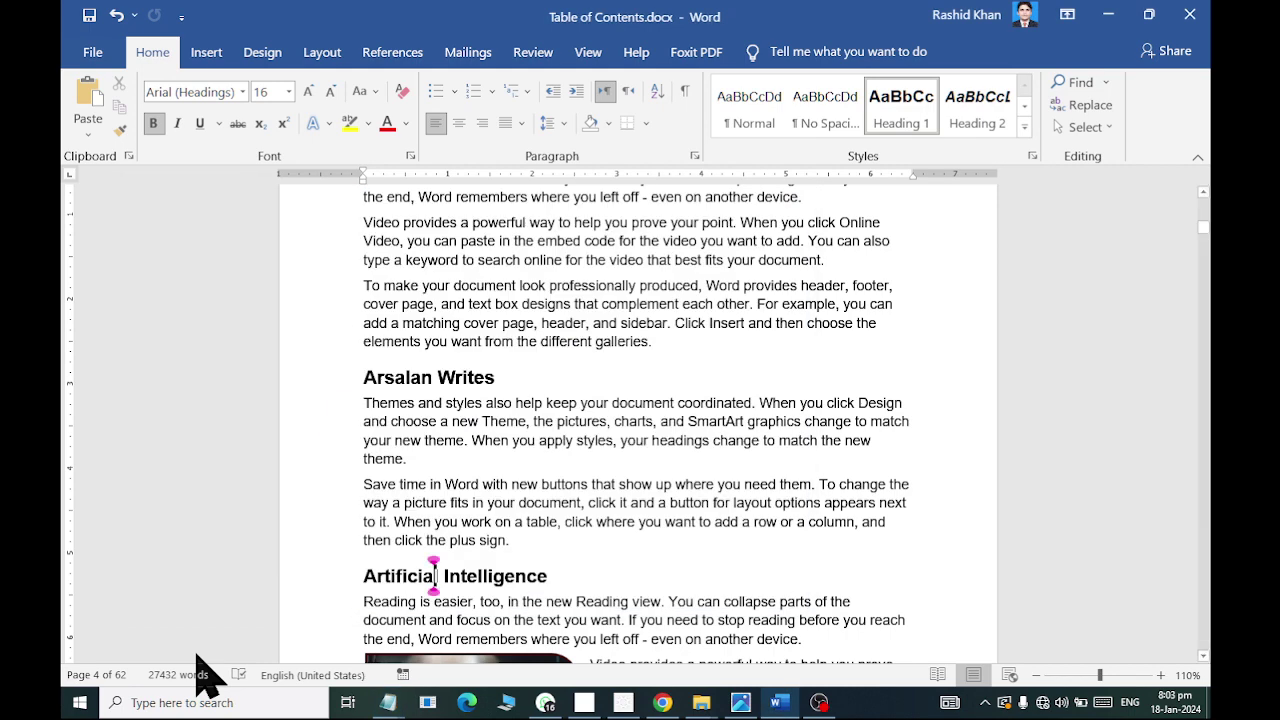
Step: Insert an empty paragraph after 'galleries.' in the Babar Computers section on page 10
{"action": "scroll", "coordinate": [871, 354], "scroll_direction": "down", "scroll_amount": 3}
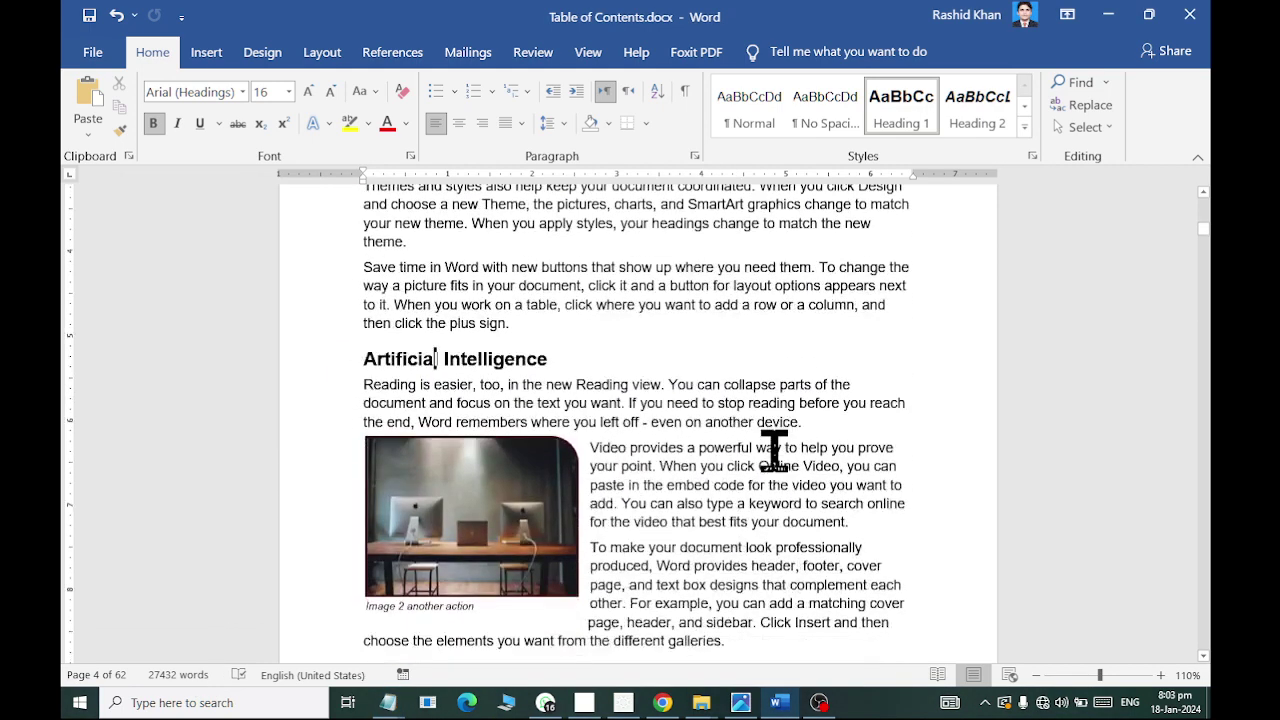
{"action": "scroll", "coordinate": [771, 451], "scroll_direction": "down", "scroll_amount": 4}
{"action": "scroll", "coordinate": [737, 500], "scroll_direction": "down", "scroll_amount": 4}
{"action": "scroll", "coordinate": [732, 458], "scroll_direction": "down", "scroll_amount": 3}
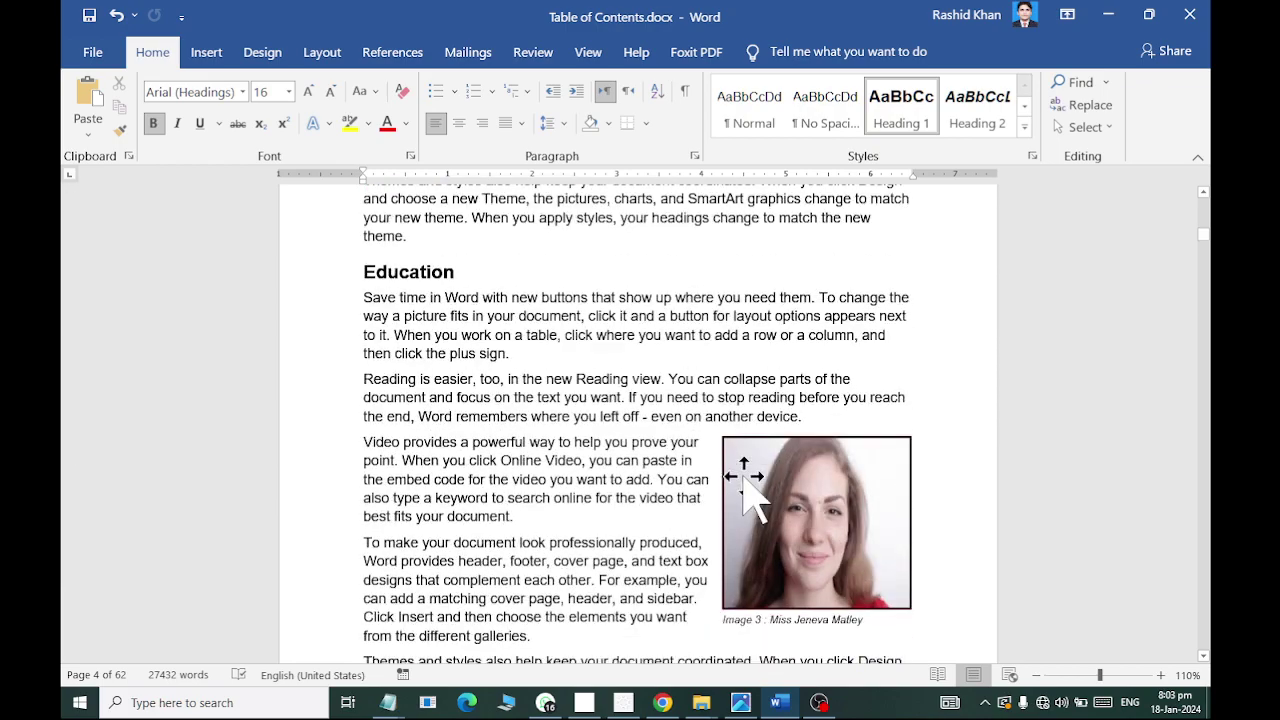
{"action": "scroll", "coordinate": [744, 478], "scroll_direction": "down", "scroll_amount": 3}
{"action": "scroll", "coordinate": [749, 466], "scroll_direction": "down", "scroll_amount": 3}
{"action": "scroll", "coordinate": [749, 466], "scroll_direction": "down", "scroll_amount": 3}
{"action": "scroll", "coordinate": [750, 450], "scroll_direction": "down", "scroll_amount": 3}
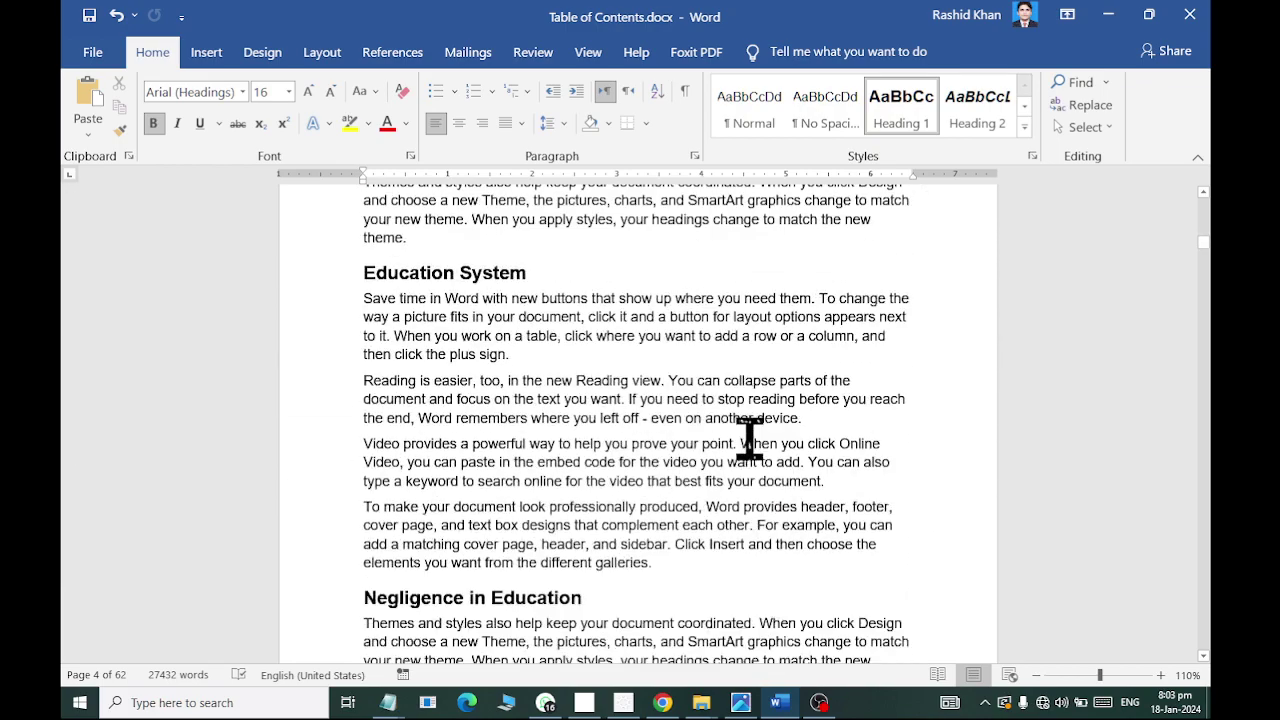
{"action": "scroll", "coordinate": [750, 438], "scroll_direction": "down", "scroll_amount": 4}
{"action": "scroll", "coordinate": [745, 443], "scroll_direction": "down", "scroll_amount": 4}
{"action": "scroll", "coordinate": [1186, 528], "scroll_direction": "down", "scroll_amount": 10}
{"action": "scroll", "coordinate": [1186, 528], "scroll_direction": "down", "scroll_amount": 10}
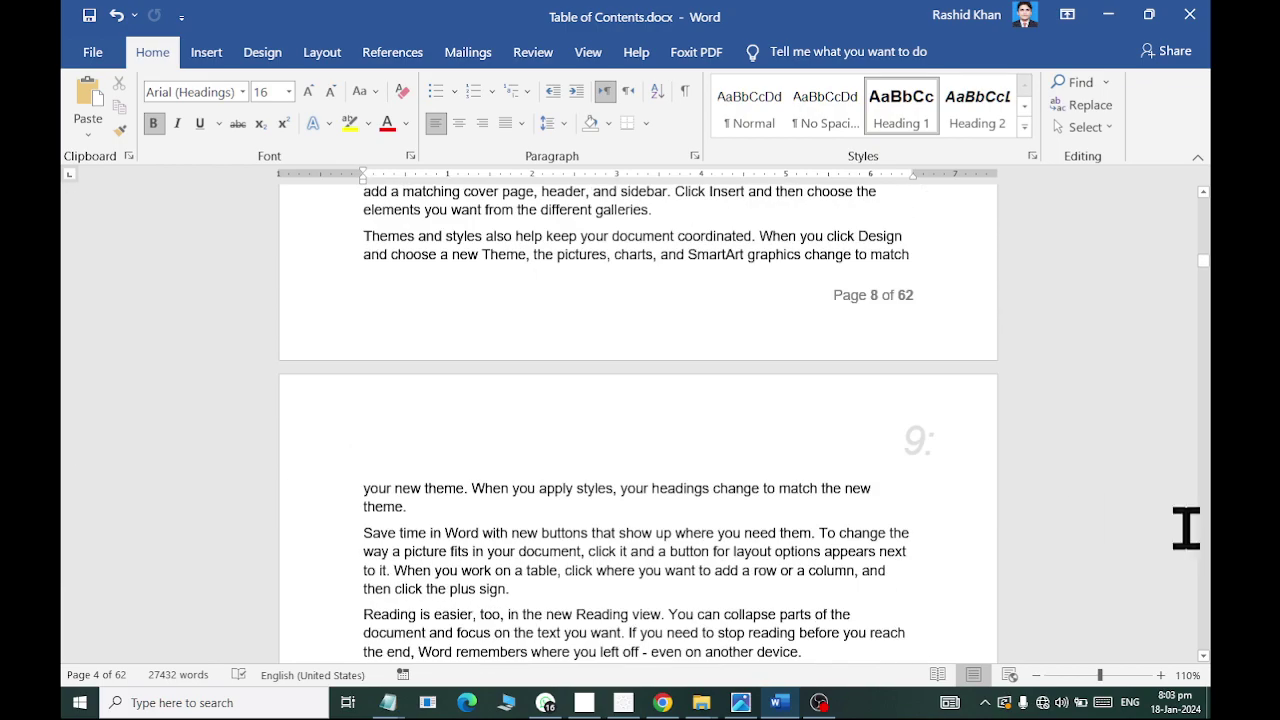
{"action": "scroll", "coordinate": [514, 490], "scroll_direction": "down", "scroll_amount": 2}
{"action": "scroll", "coordinate": [520, 530], "scroll_direction": "down", "scroll_amount": 2}
{"action": "scroll", "coordinate": [528, 520], "scroll_direction": "down", "scroll_amount": 3}
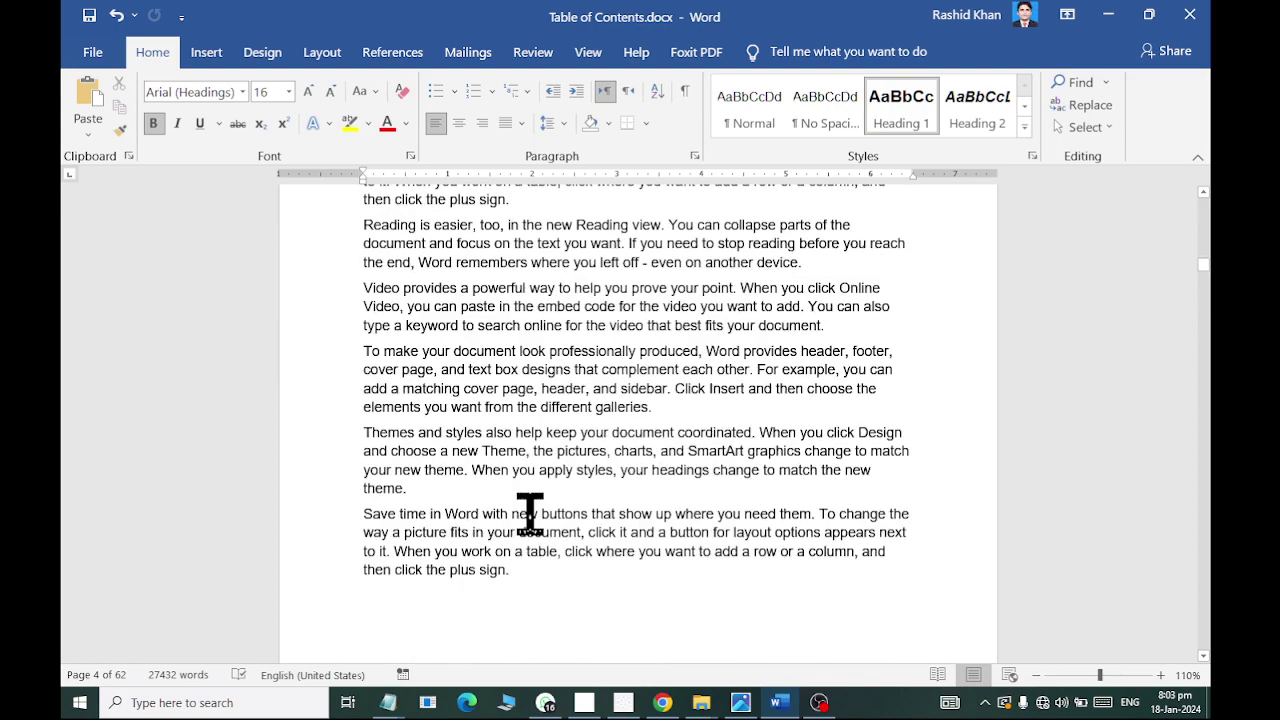
{"action": "scroll", "coordinate": [528, 520], "scroll_direction": "down", "scroll_amount": 4}
{"action": "scroll", "coordinate": [527, 510], "scroll_direction": "down", "scroll_amount": 4}
{"action": "scroll", "coordinate": [1205, 540], "scroll_direction": "down", "scroll_amount": 5}
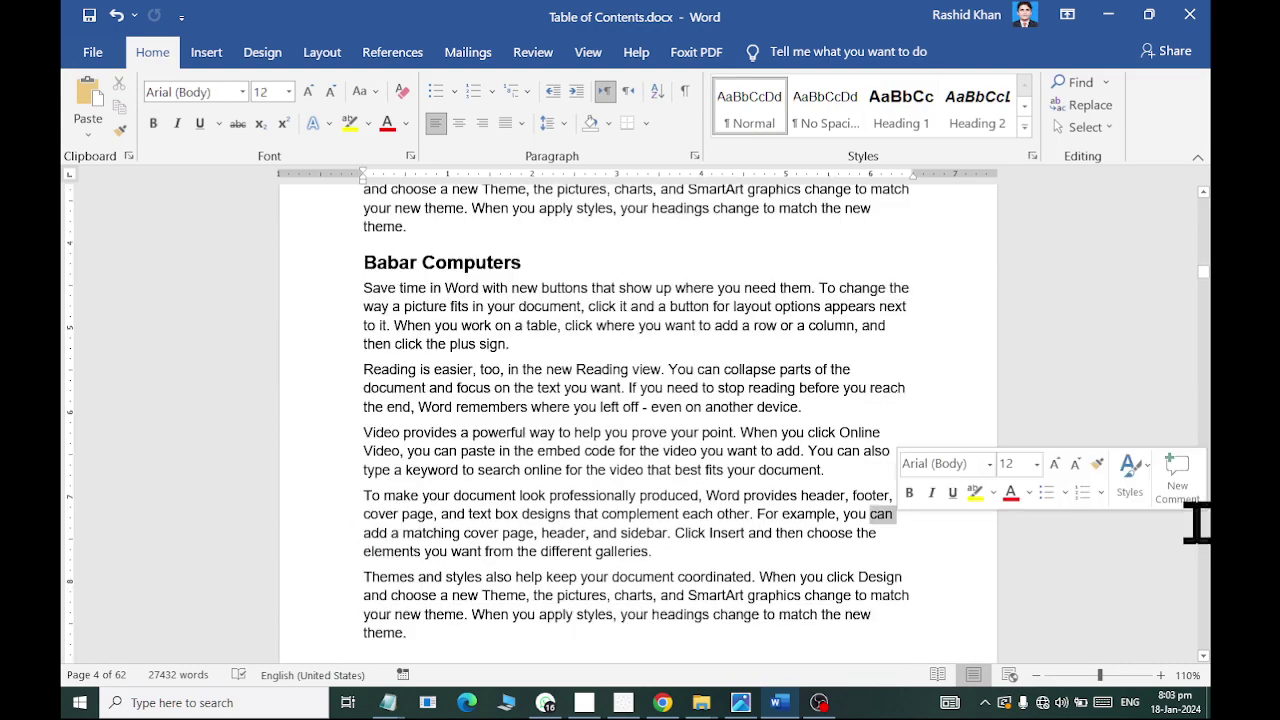
{"action": "left_click", "coordinate": [652, 551]}
{"action": "key", "text": "Return"}
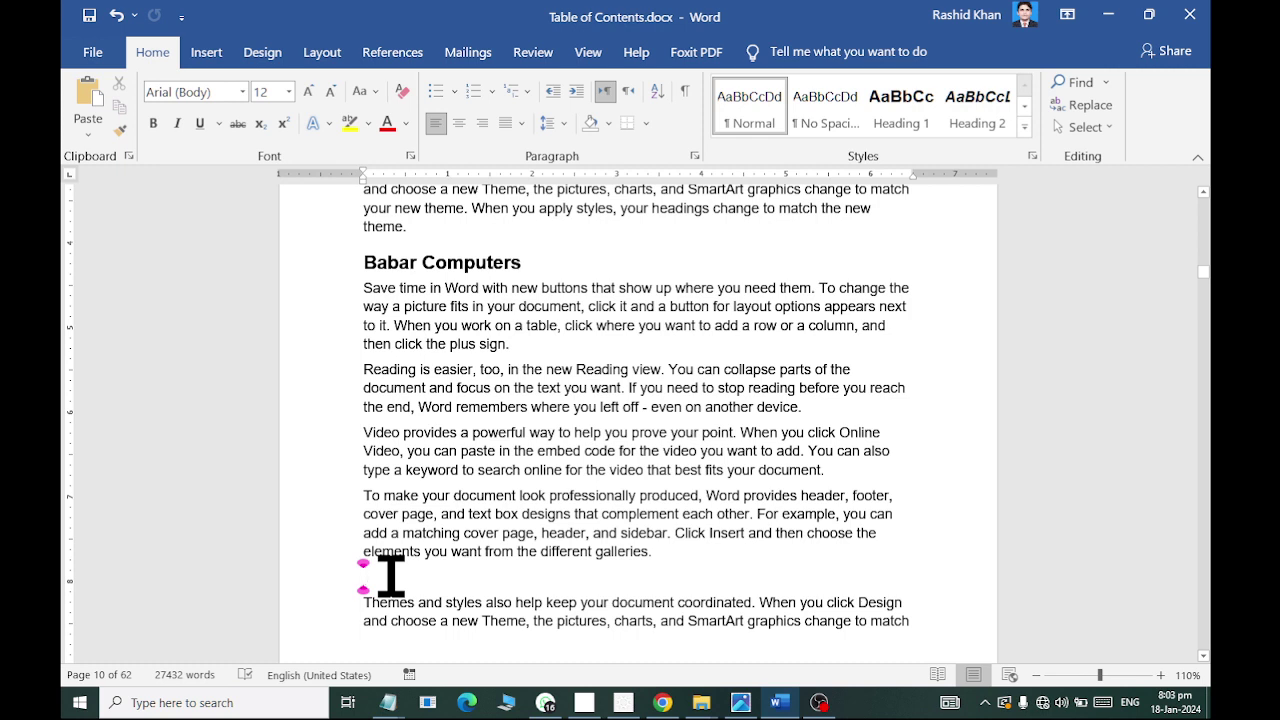
Step: Type 'Computer Vs Laptop' and format it as a bold, size 16, italic Heading 1
{"action": "type", "text": "Co"}
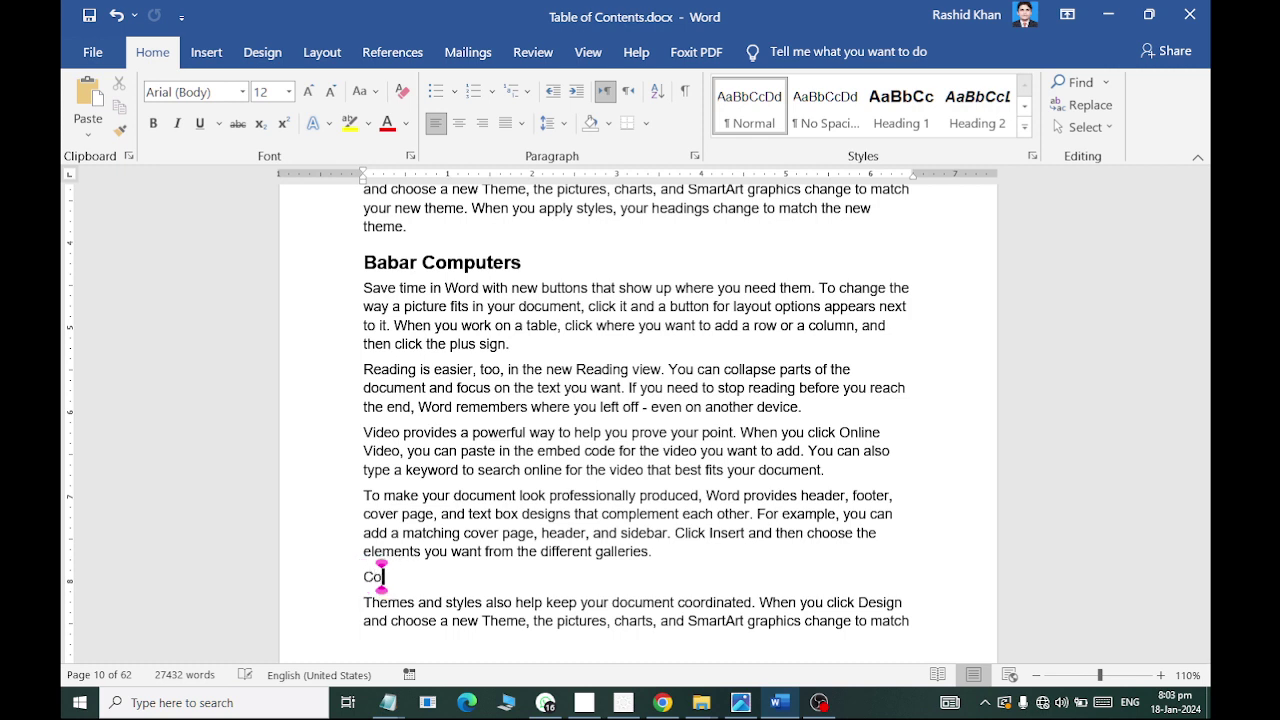
{"action": "type", "text": "mputer Vs Laptop"}
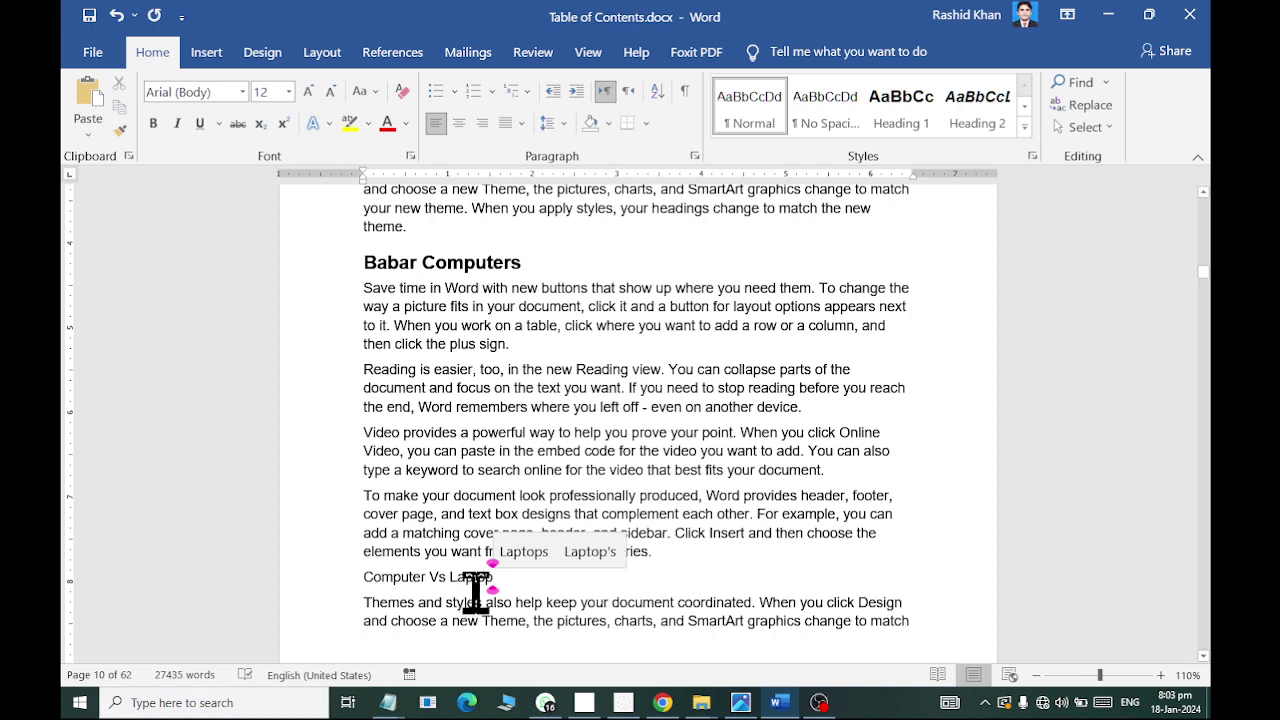
{"action": "left_click_drag", "start_coordinate": [497, 578], "coordinate": [374, 580]}
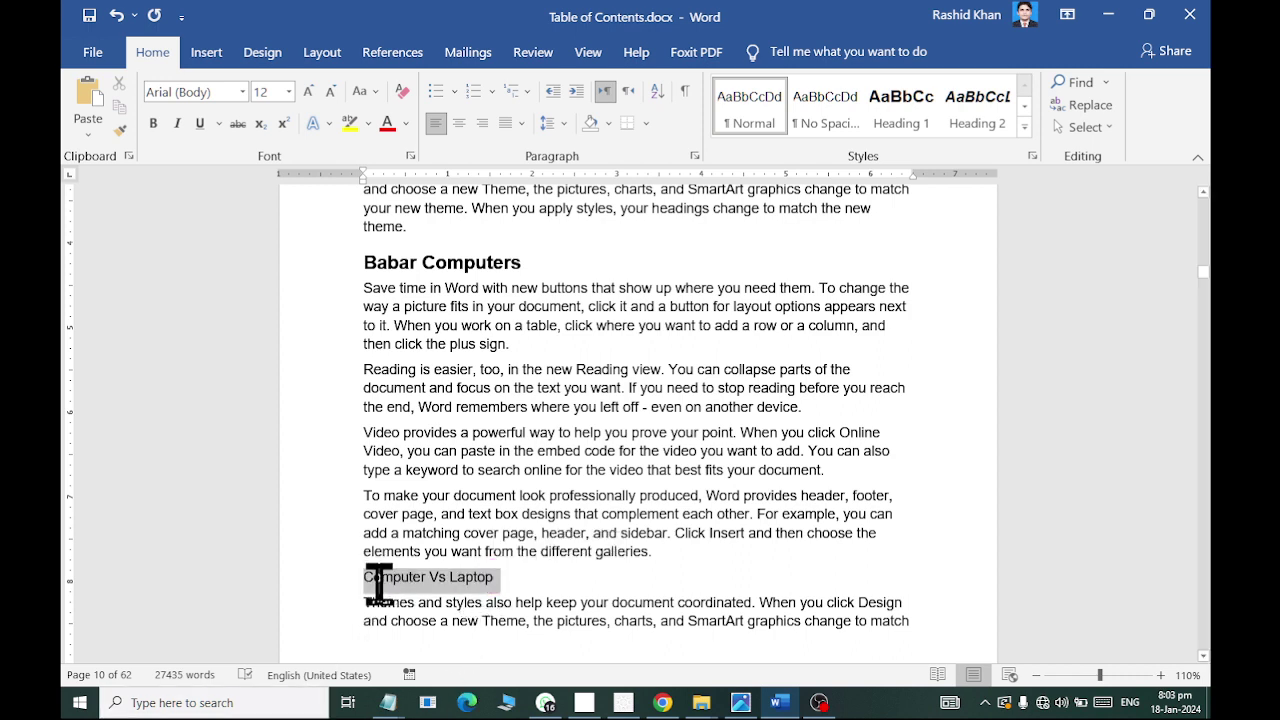
{"action": "left_click", "coordinate": [153, 122]}
{"action": "left_click", "coordinate": [308, 91]}
{"action": "left_click", "coordinate": [308, 91]}
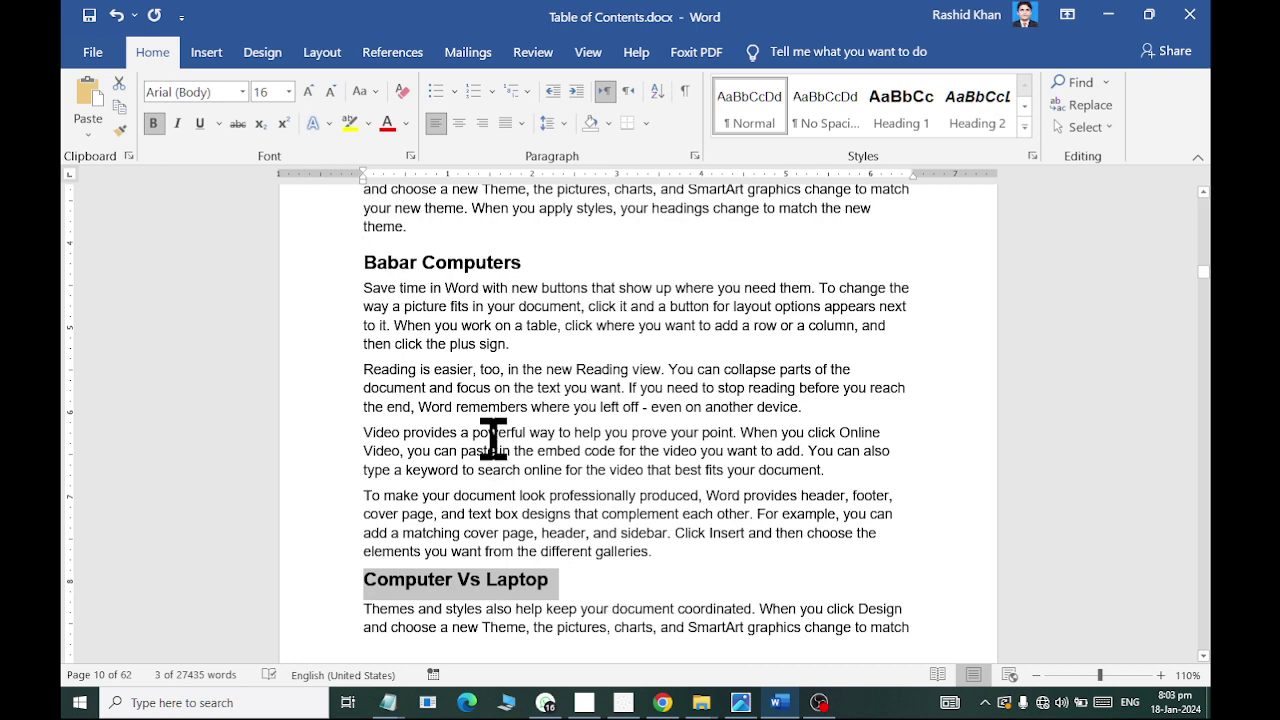
{"action": "left_click", "coordinate": [891, 104]}
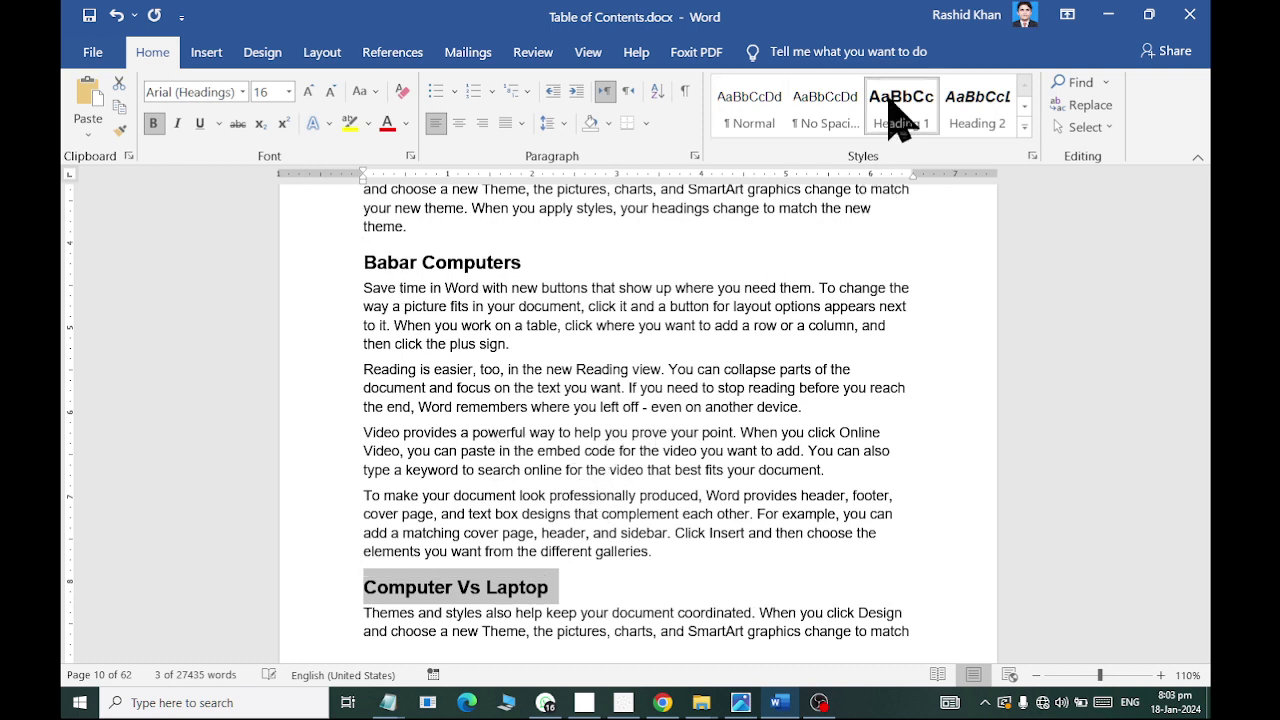
{"action": "left_click", "coordinate": [405, 123]}
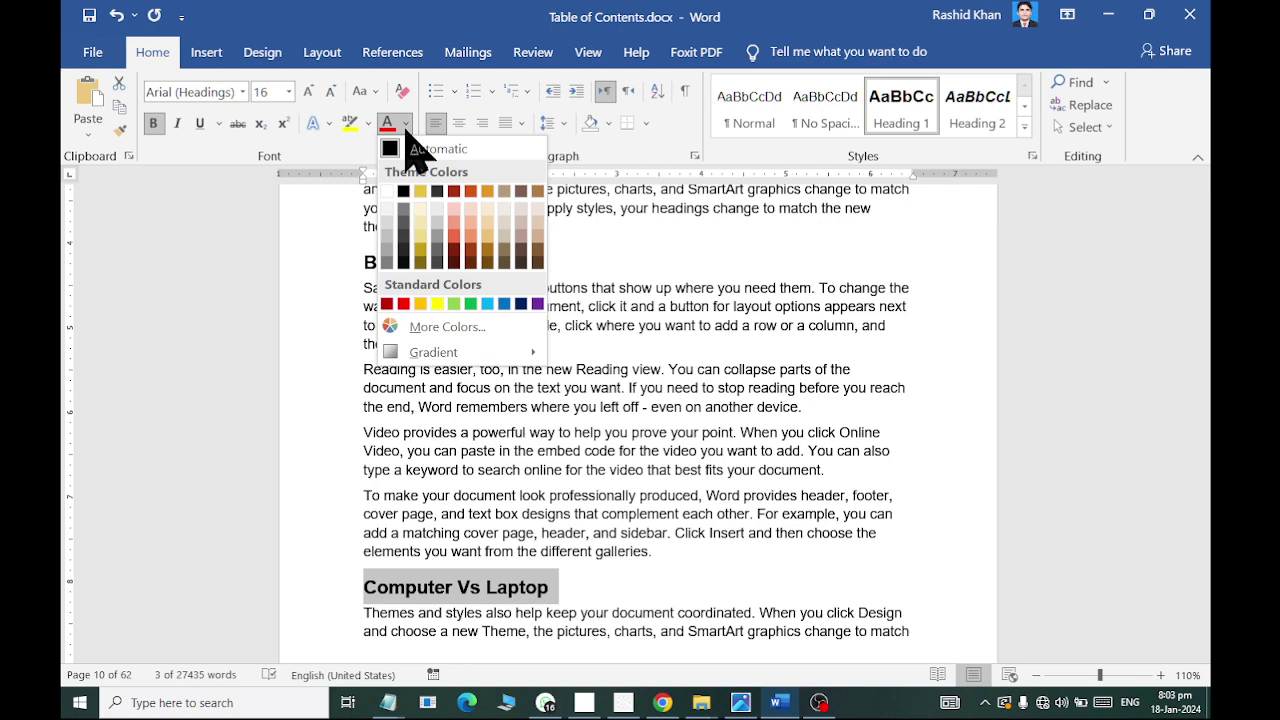
{"action": "left_click", "coordinate": [410, 150]}
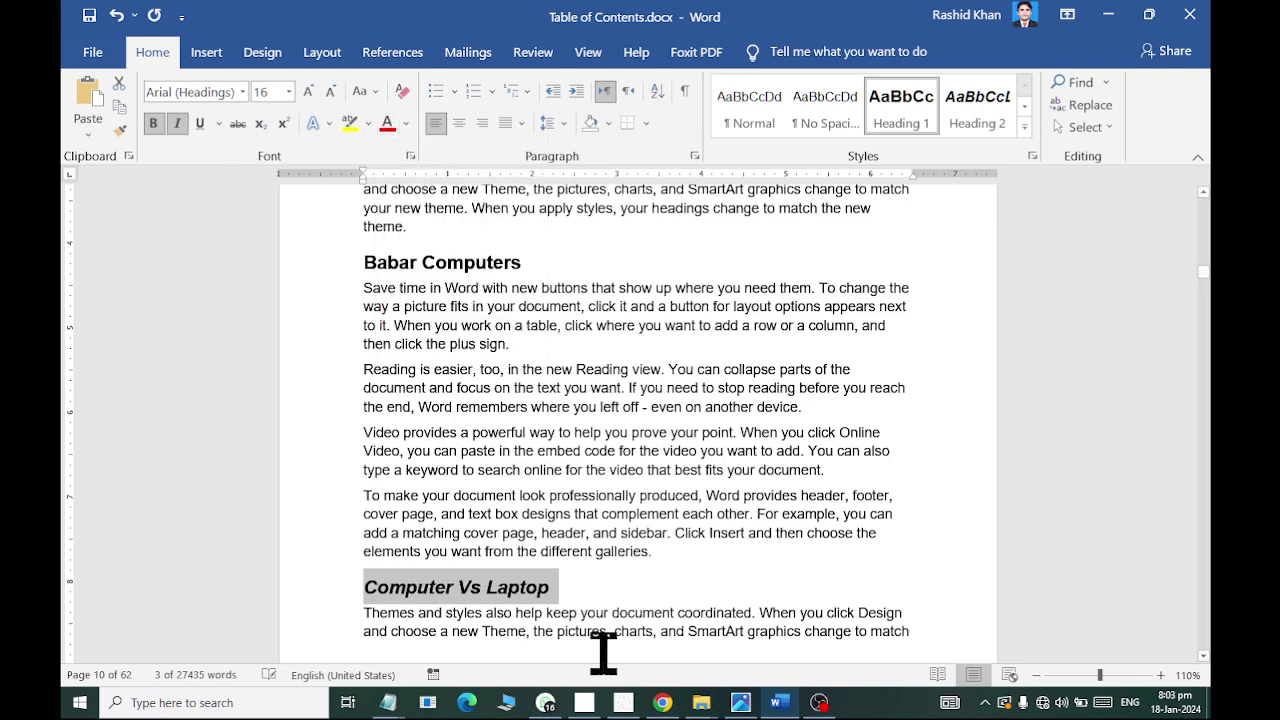
{"action": "left_click", "coordinate": [600, 611]}
Step: Add an 'AI replacing jobs' line after 'plus sign.' and make it an italic Heading 1
{"action": "scroll", "coordinate": [640, 490], "scroll_direction": "down", "scroll_amount": 4}
{"action": "scroll", "coordinate": [700, 465], "scroll_direction": "down", "scroll_amount": 5}
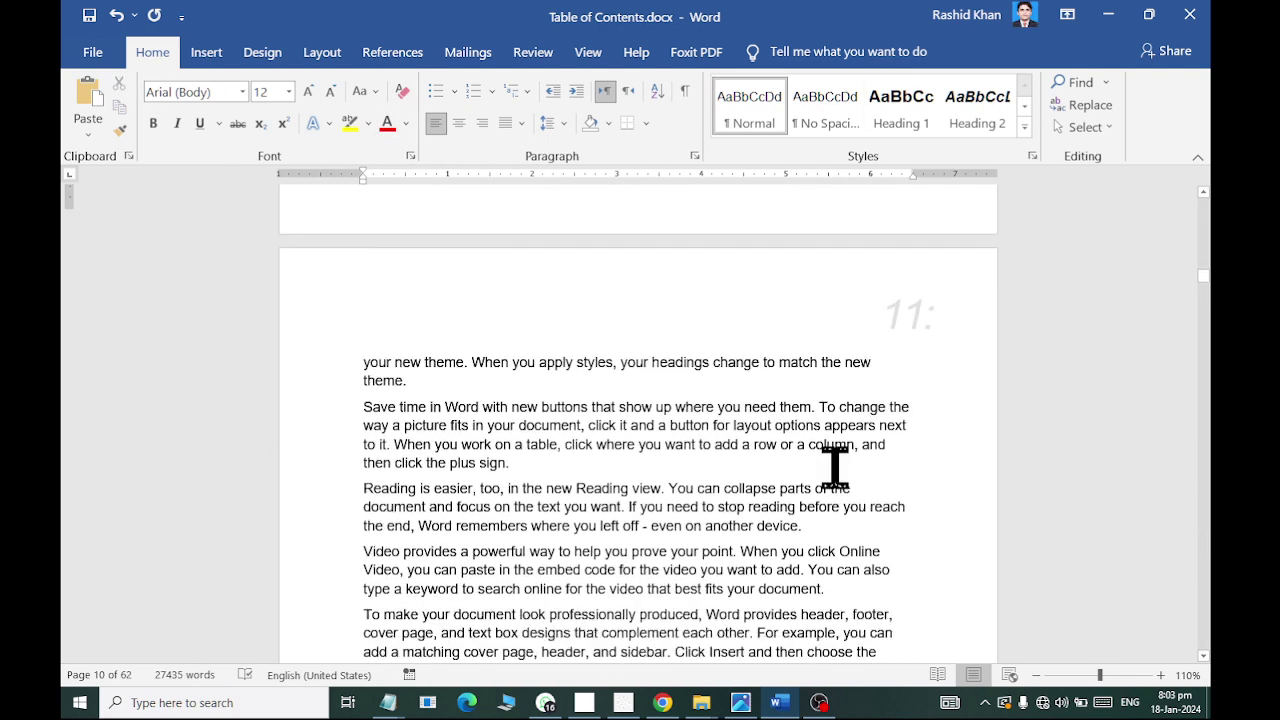
{"action": "scroll", "coordinate": [950, 440], "scroll_direction": "down", "scroll_amount": 9}
{"action": "scroll", "coordinate": [1058, 440], "scroll_direction": "down", "scroll_amount": 4}
{"action": "scroll", "coordinate": [1208, 505], "scroll_direction": "down", "scroll_amount": 5}
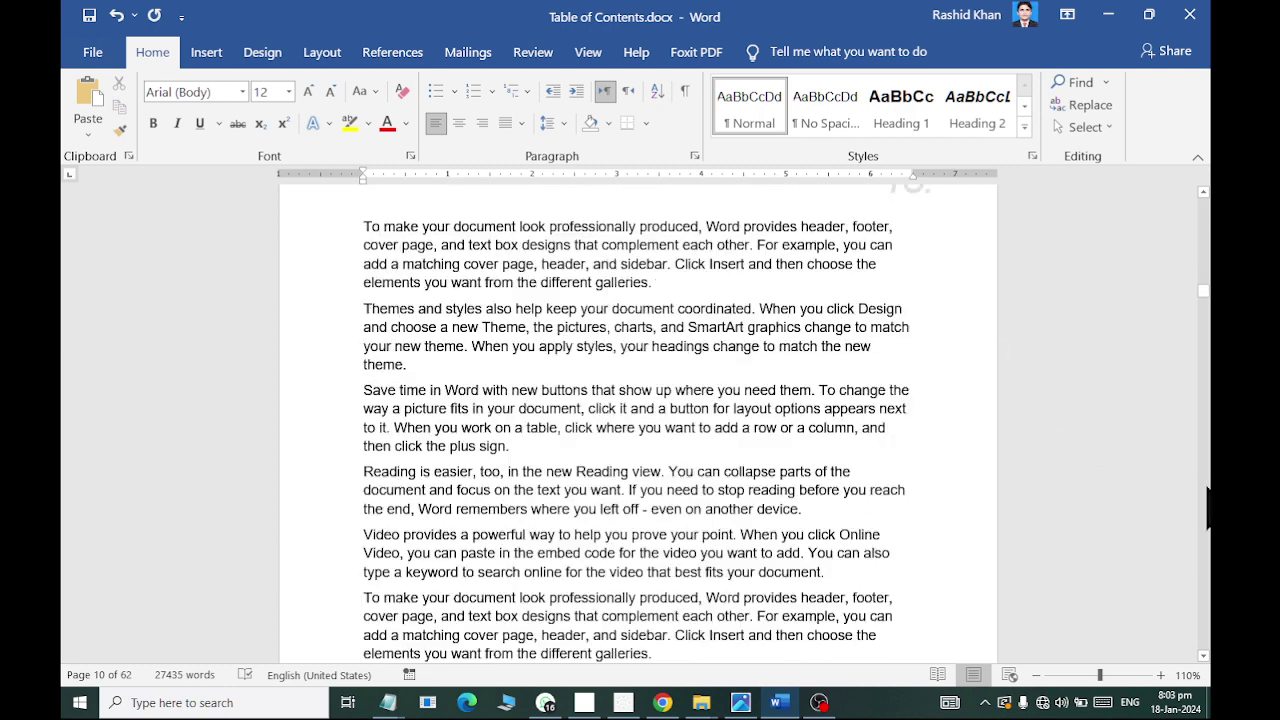
{"action": "left_click", "coordinate": [518, 449]}
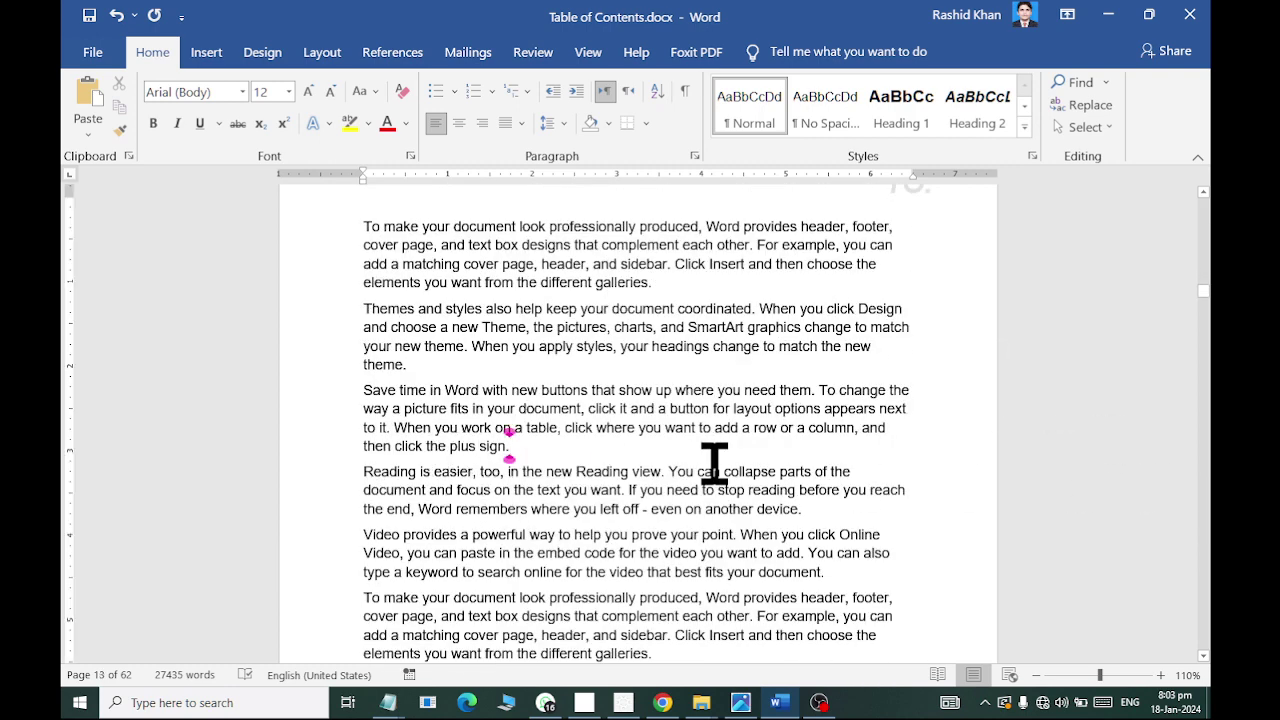
{"action": "key", "text": "Return"}
{"action": "type", "text": "AI"}
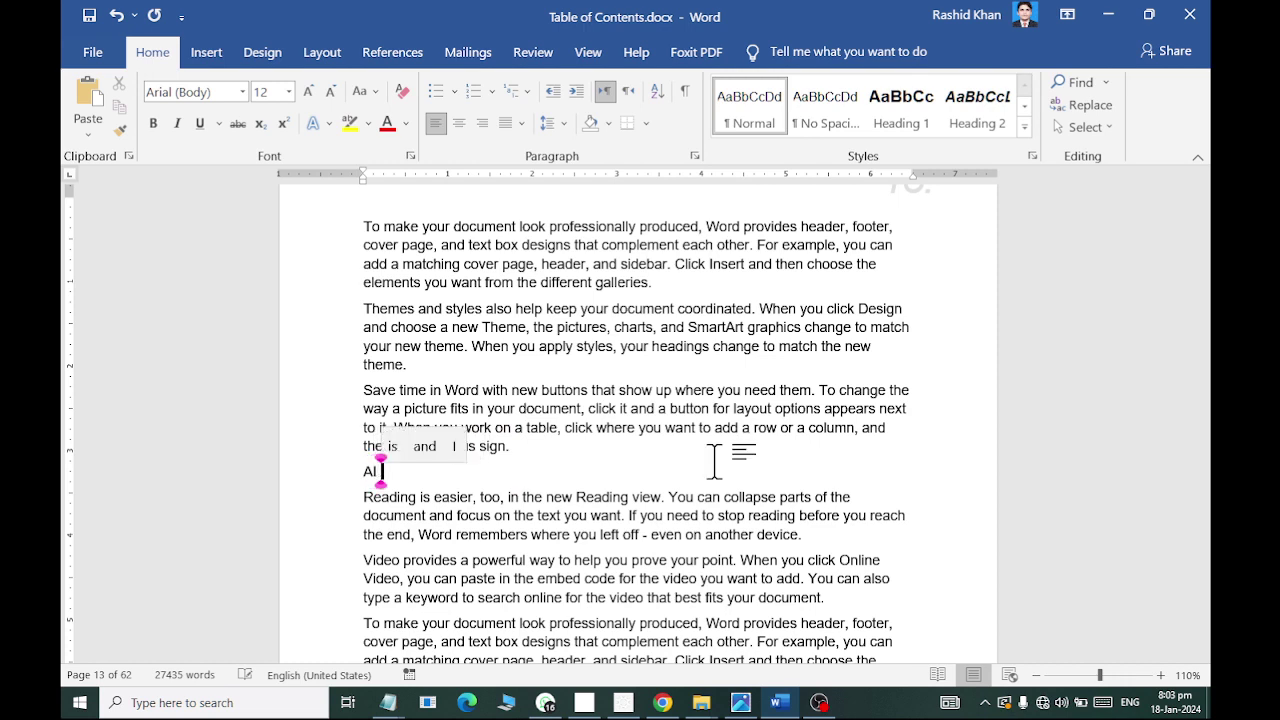
{"action": "type", "text": " replacing jo"}
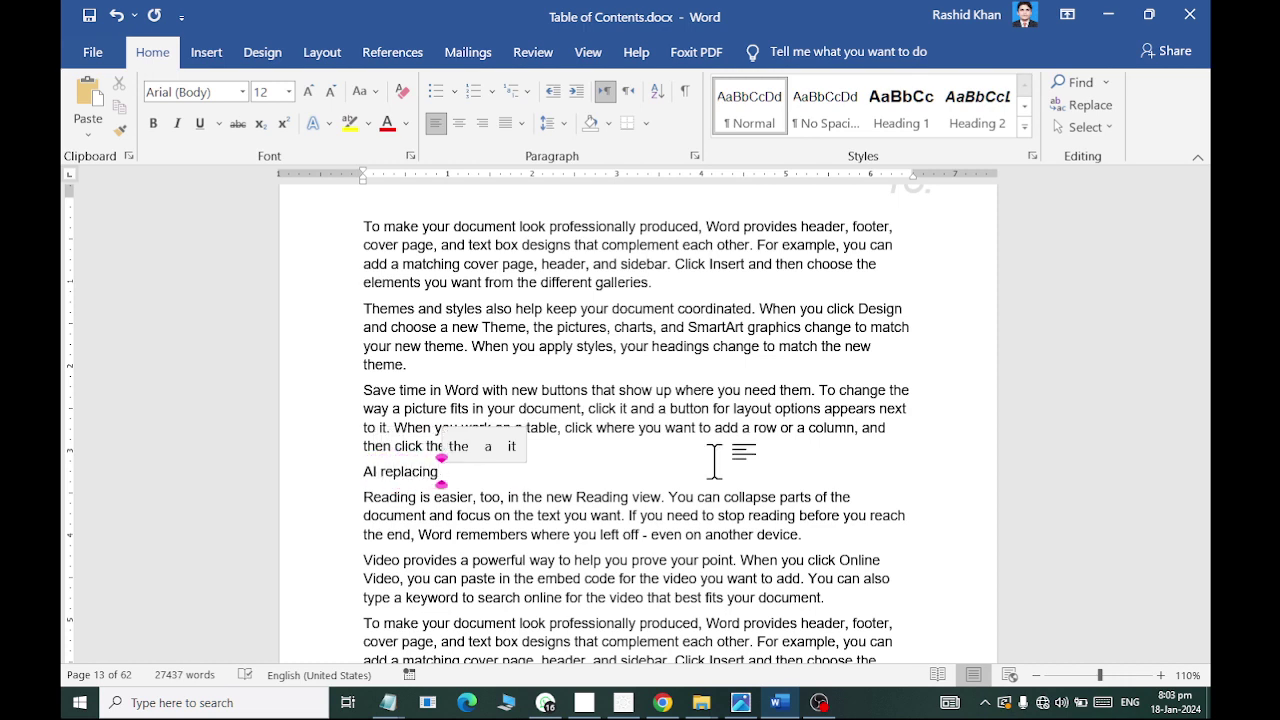
{"action": "type", "text": "bs"}
{"action": "left_click_drag", "start_coordinate": [320, 446], "coordinate": [320, 471]}
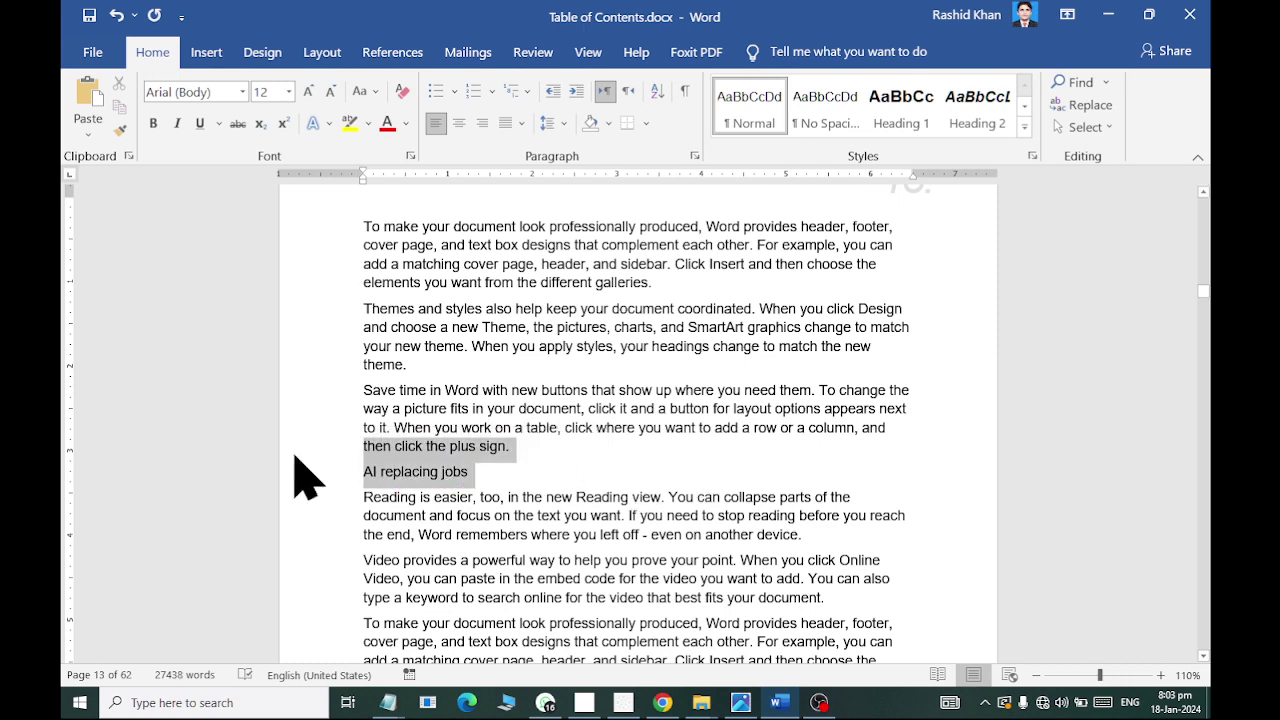
{"action": "left_click", "coordinate": [280, 471]}
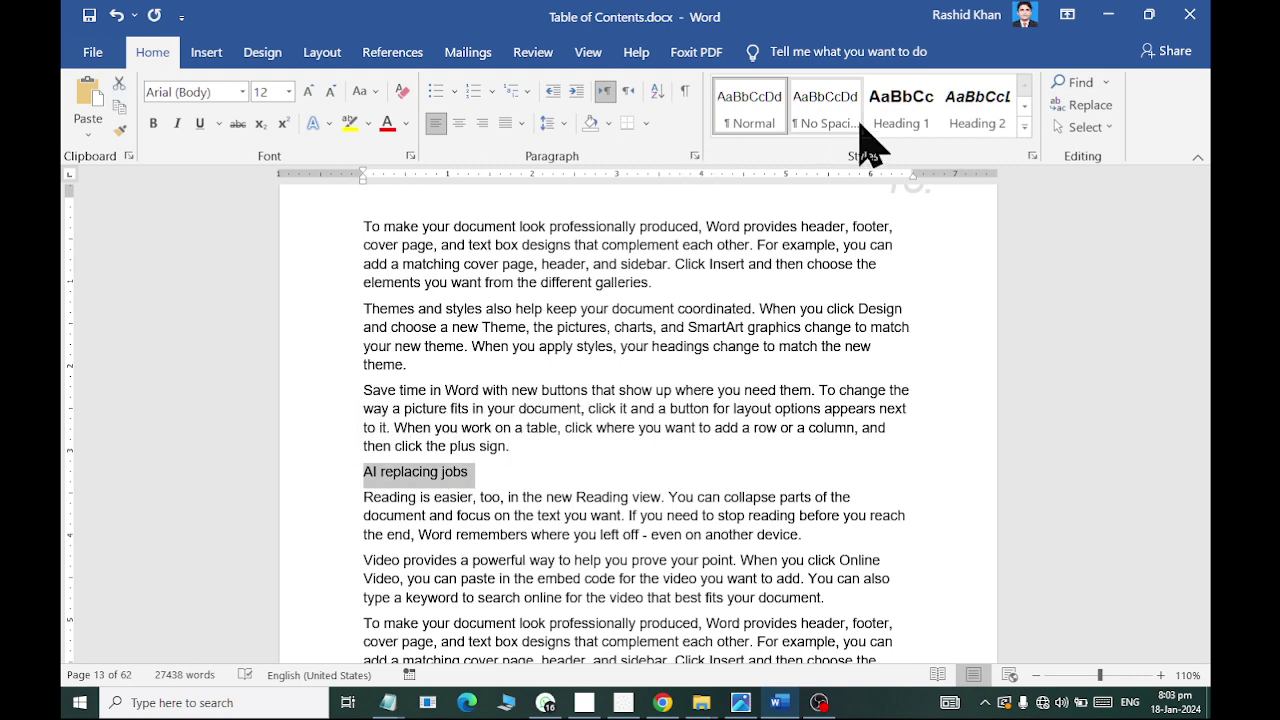
{"action": "left_click", "coordinate": [901, 105]}
{"action": "left_click", "coordinate": [177, 123]}
{"action": "left_click", "coordinate": [570, 476]}
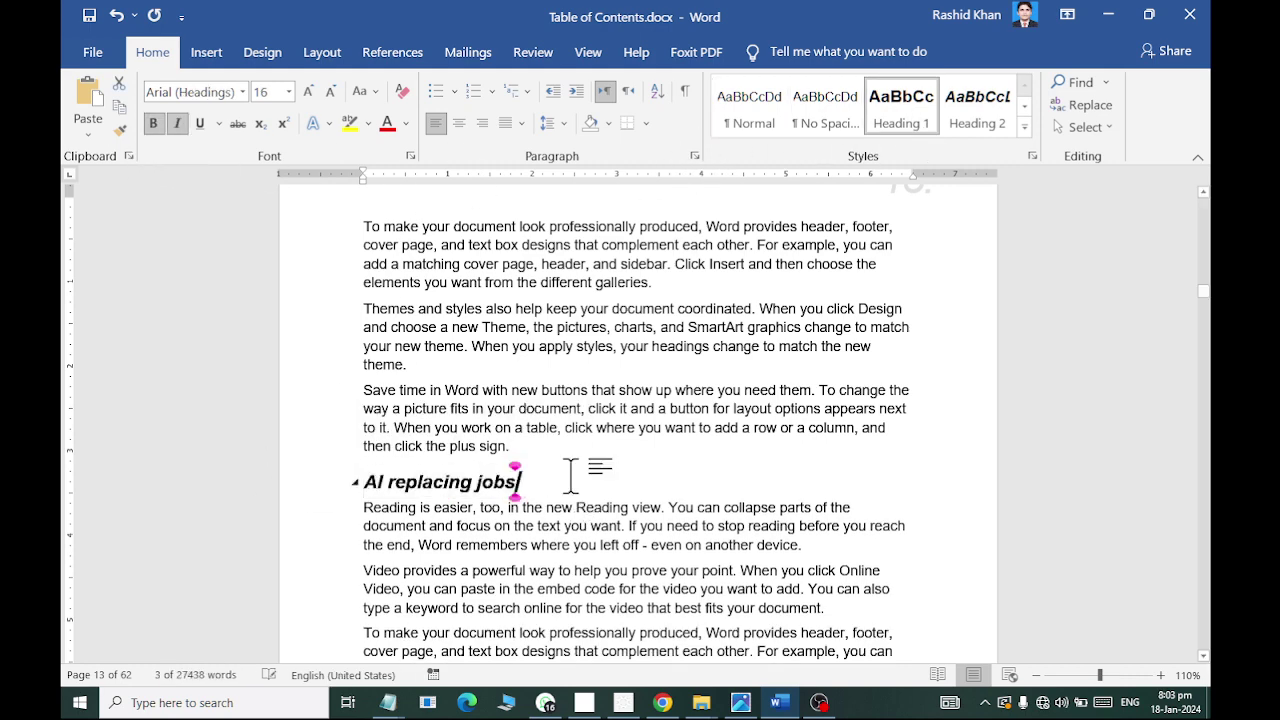
Step: Add an empty line above the title and insert a blank page before it
{"action": "left_click_drag", "start_coordinate": [1204, 292], "coordinate": [1204, 203]}
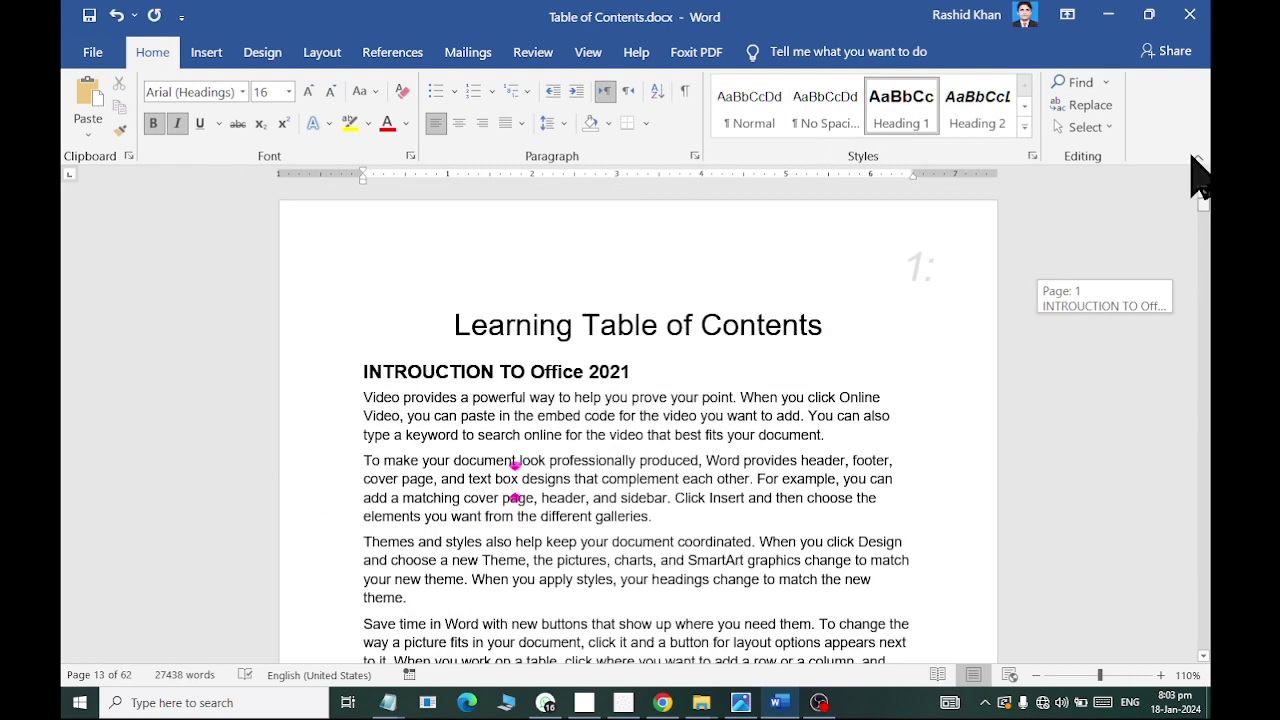
{"action": "left_click", "coordinate": [446, 324]}
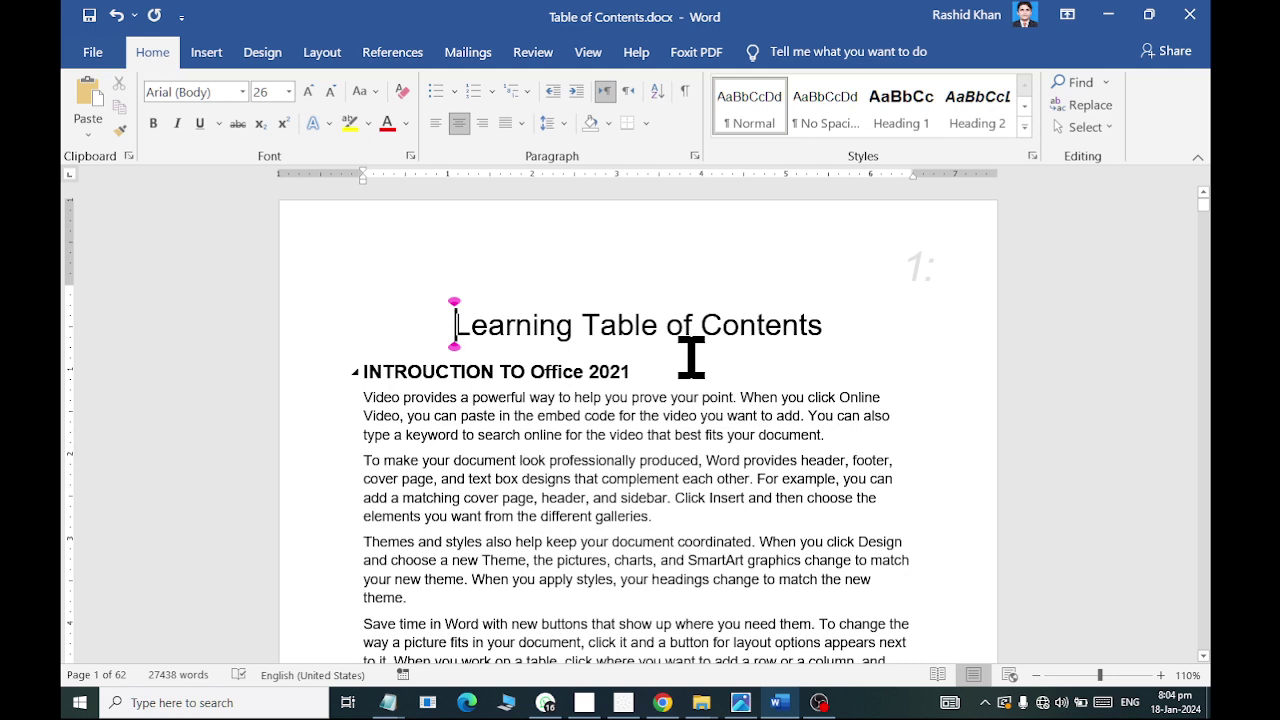
{"action": "key", "text": "Return"}
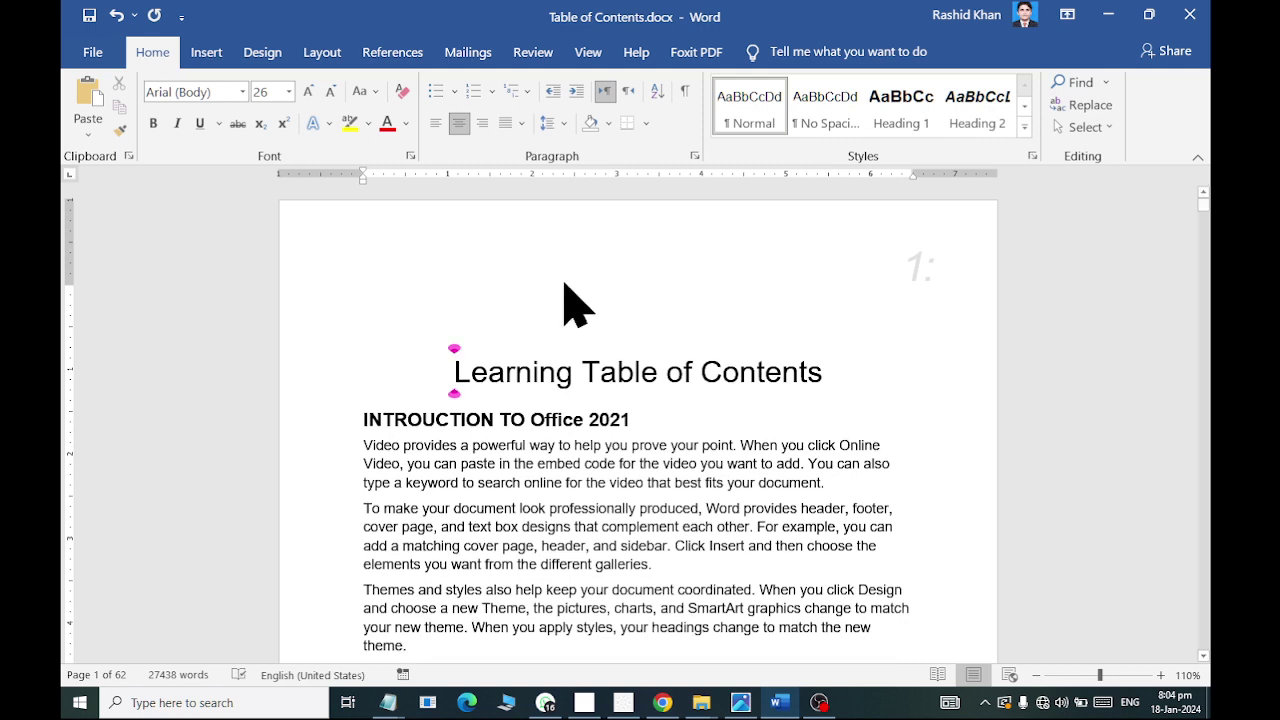
{"action": "left_click", "coordinate": [512, 322]}
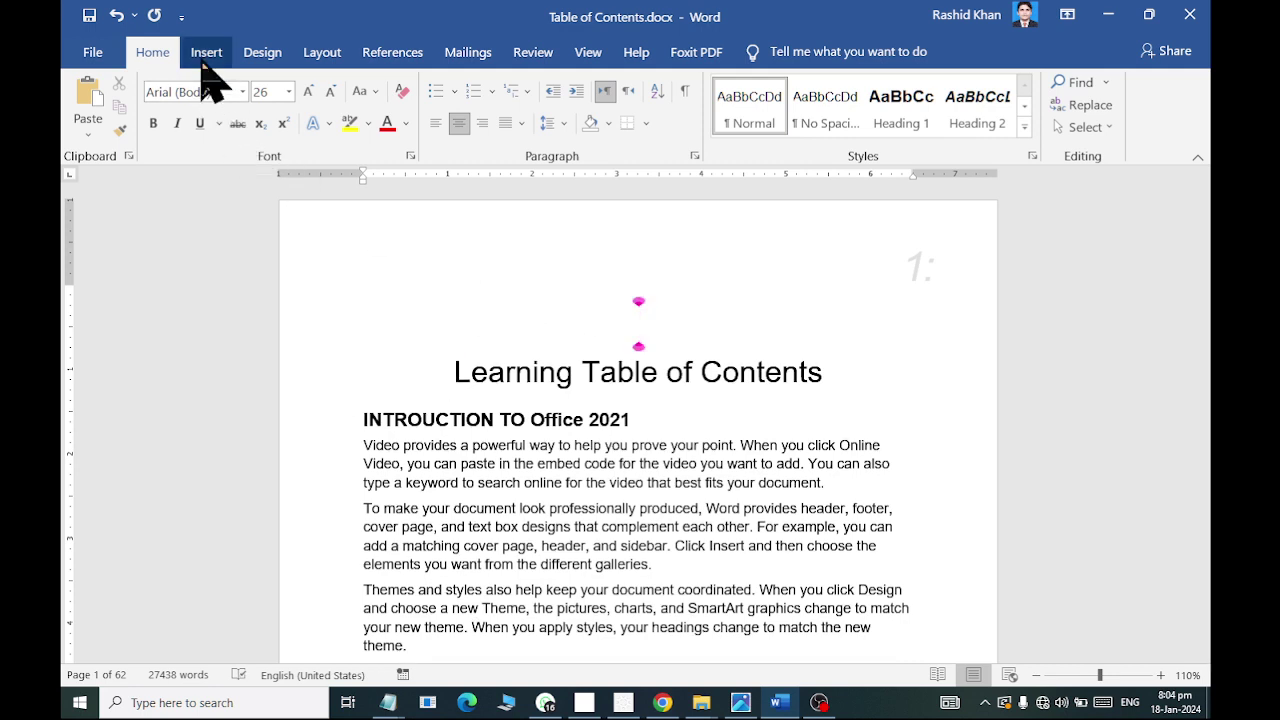
{"action": "left_click", "coordinate": [206, 55]}
{"action": "left_click", "coordinate": [120, 105]}
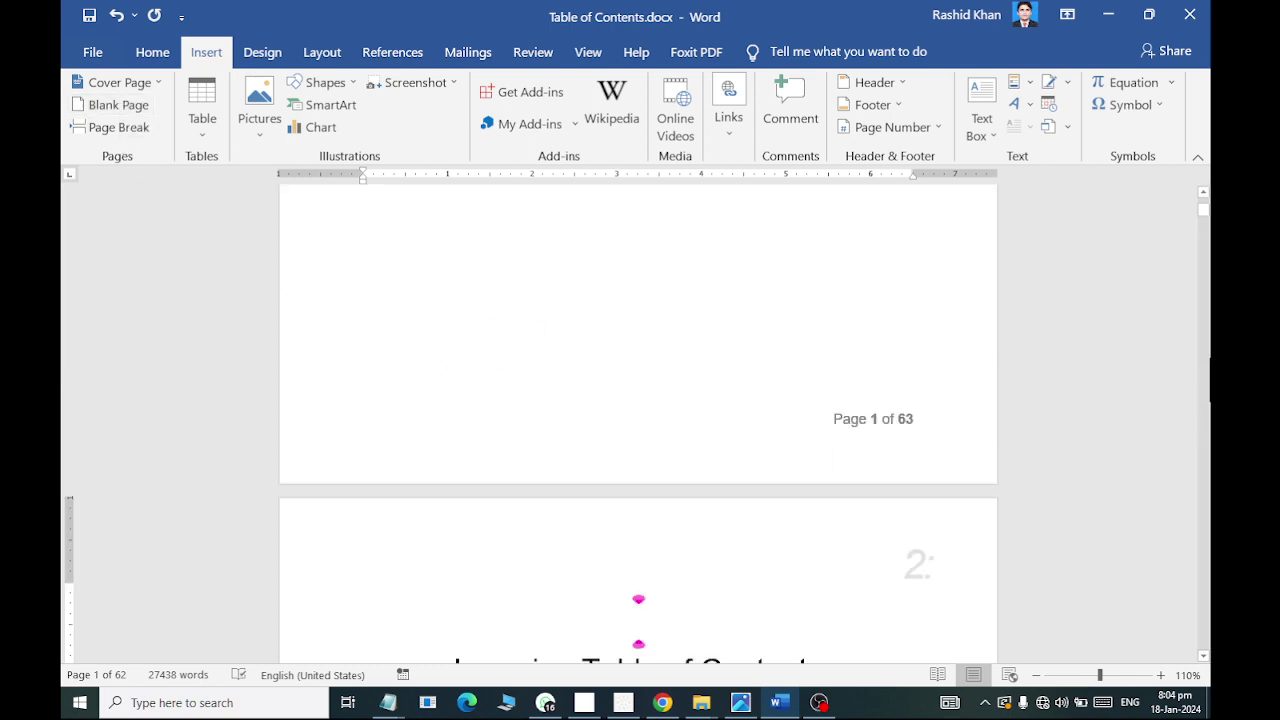
{"action": "scroll", "coordinate": [639, 620], "scroll_direction": "down", "scroll_amount": 5}
{"action": "scroll", "coordinate": [639, 620], "scroll_direction": "up", "scroll_amount": 5}
{"action": "scroll", "coordinate": [639, 620], "scroll_direction": "up", "scroll_amount": 8}
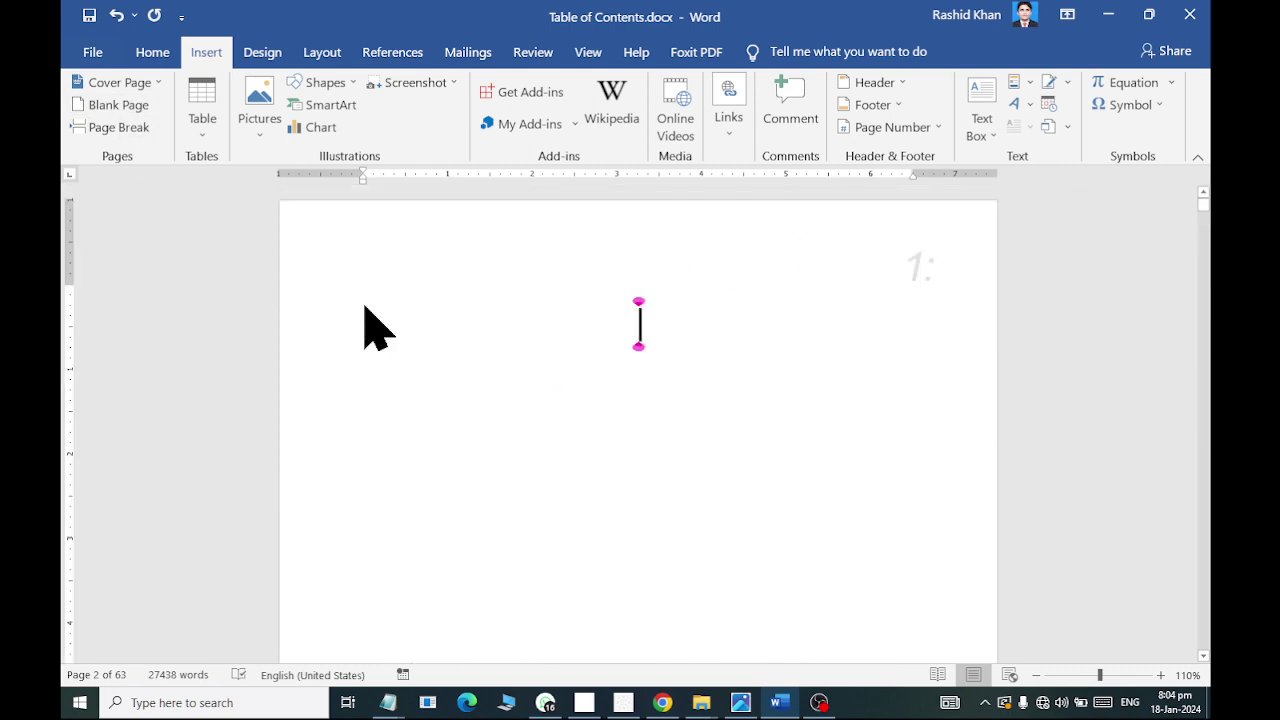
Step: Set the empty first line to Normal style and insert an Automatic Table 2 table of contents
{"action": "left_click", "coordinate": [152, 52]}
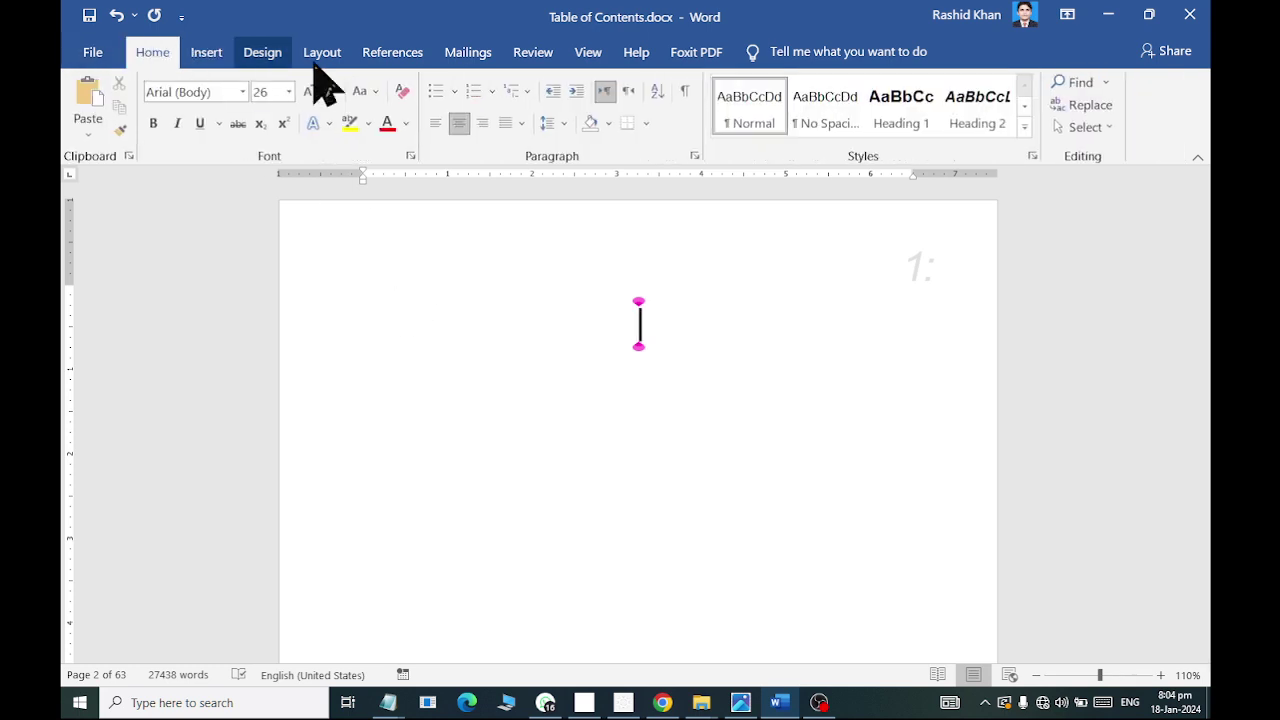
{"action": "left_click", "coordinate": [742, 112]}
{"action": "left_click", "coordinate": [392, 52]}
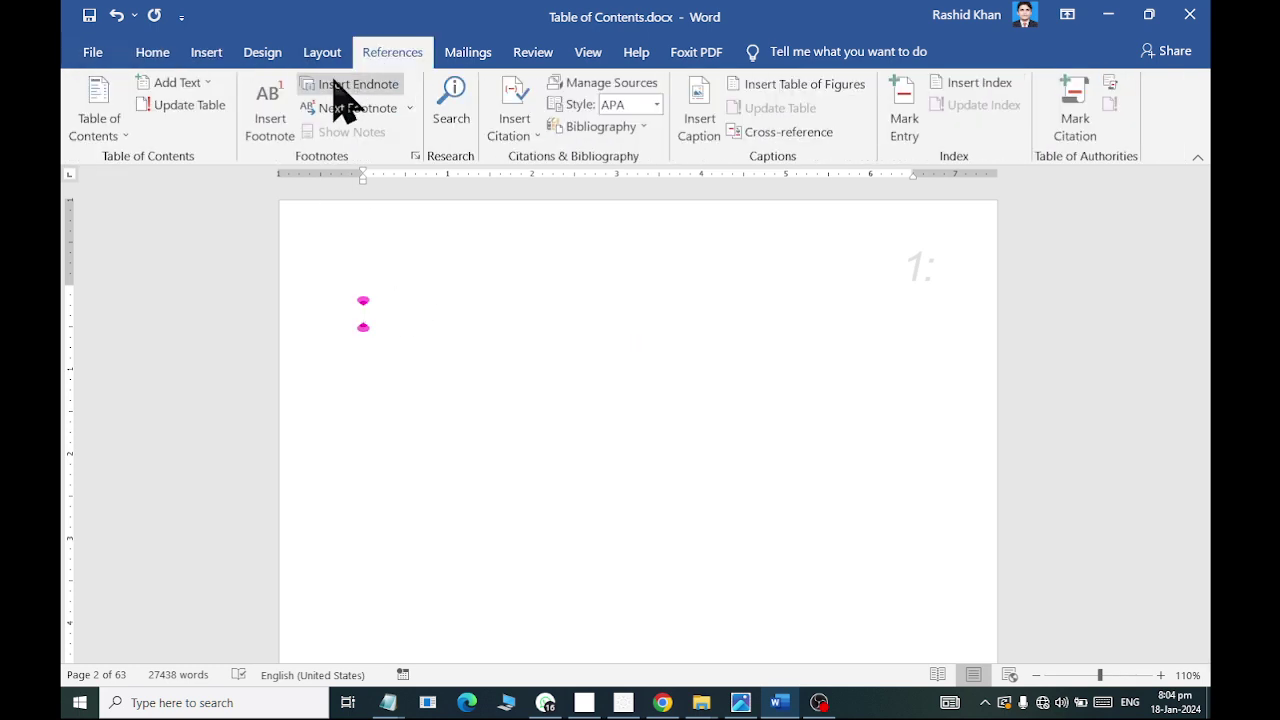
{"action": "left_click", "coordinate": [110, 130]}
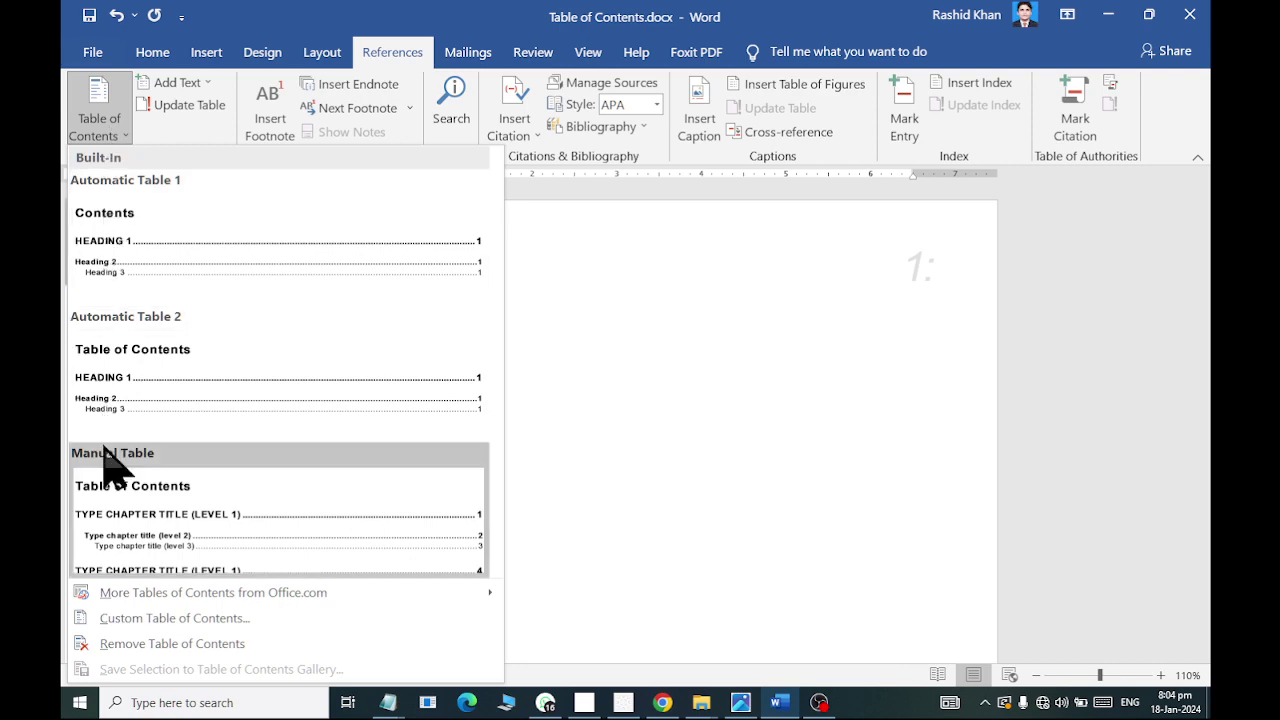
{"action": "left_click", "coordinate": [140, 400]}
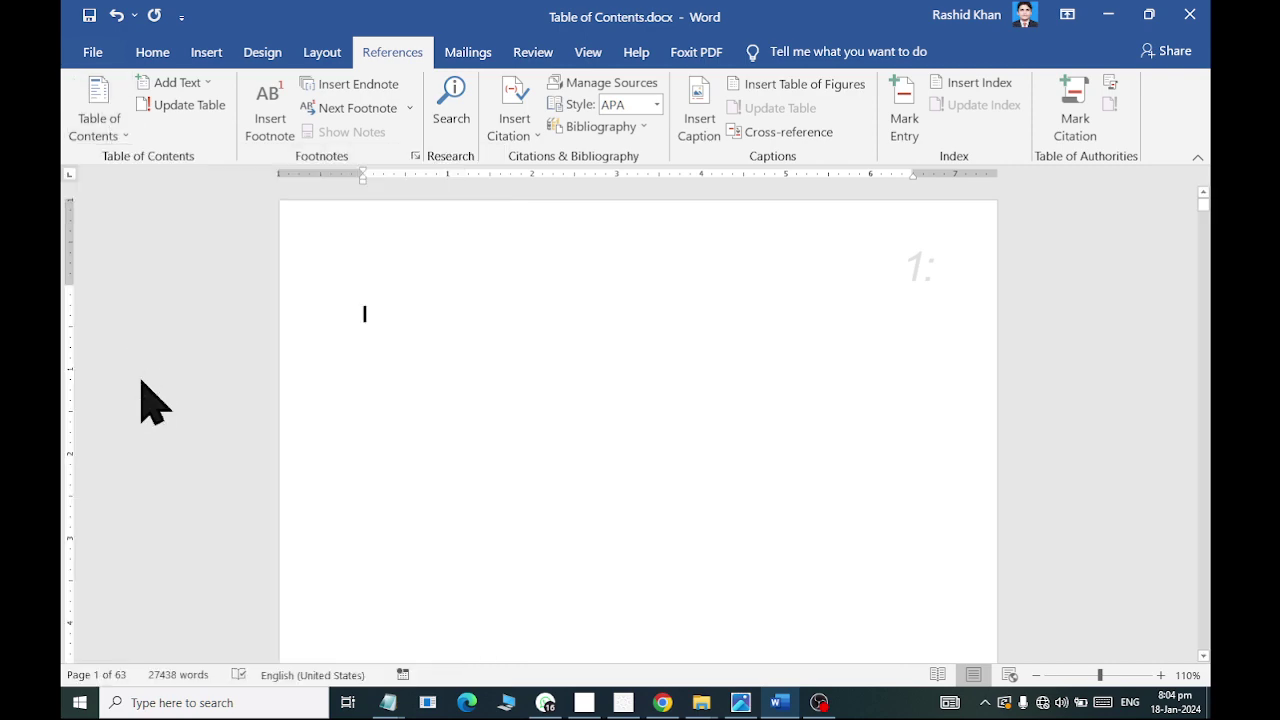
Step: Scroll back up to the automatic table of contents on page 1 and click into it
{"action": "scroll", "coordinate": [515, 425], "scroll_direction": "up", "scroll_amount": 3}
{"action": "scroll", "coordinate": [515, 423], "scroll_direction": "up", "scroll_amount": 3}
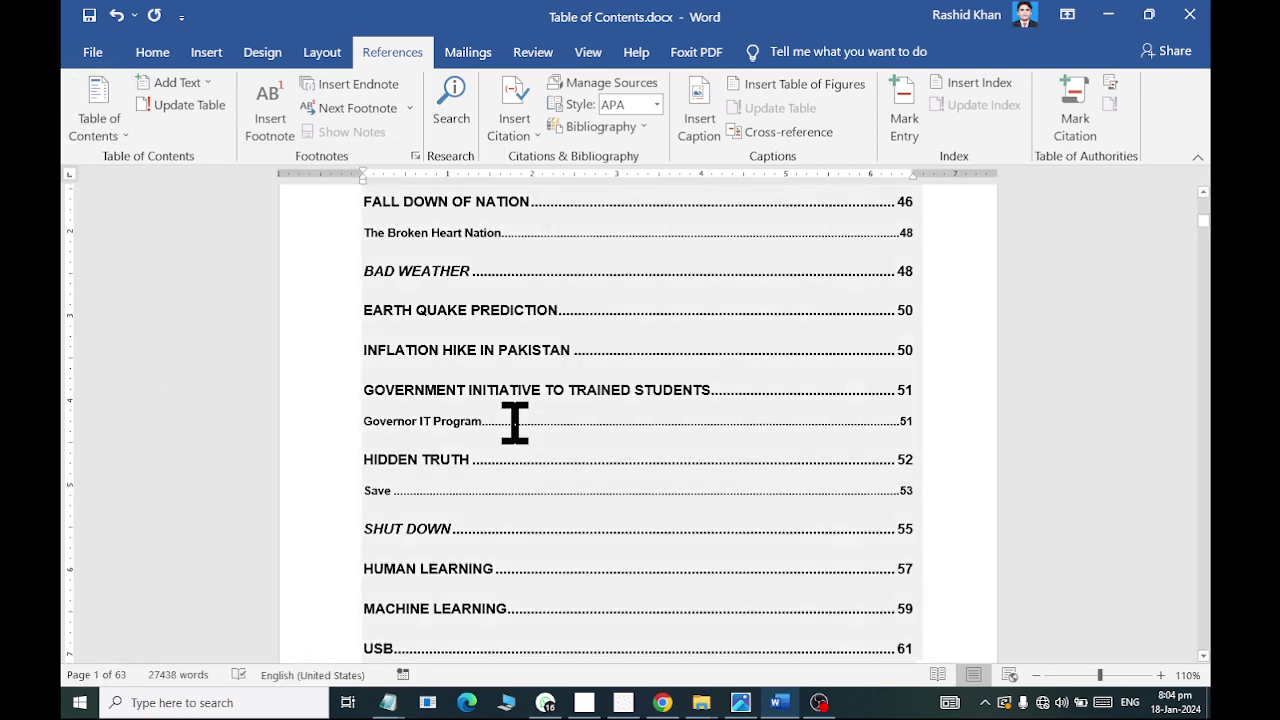
{"action": "scroll", "coordinate": [514, 423], "scroll_direction": "up", "scroll_amount": 3}
{"action": "scroll", "coordinate": [517, 423], "scroll_direction": "up", "scroll_amount": 4}
{"action": "scroll", "coordinate": [526, 400], "scroll_direction": "up", "scroll_amount": 4}
{"action": "scroll", "coordinate": [527, 366], "scroll_direction": "up", "scroll_amount": 4}
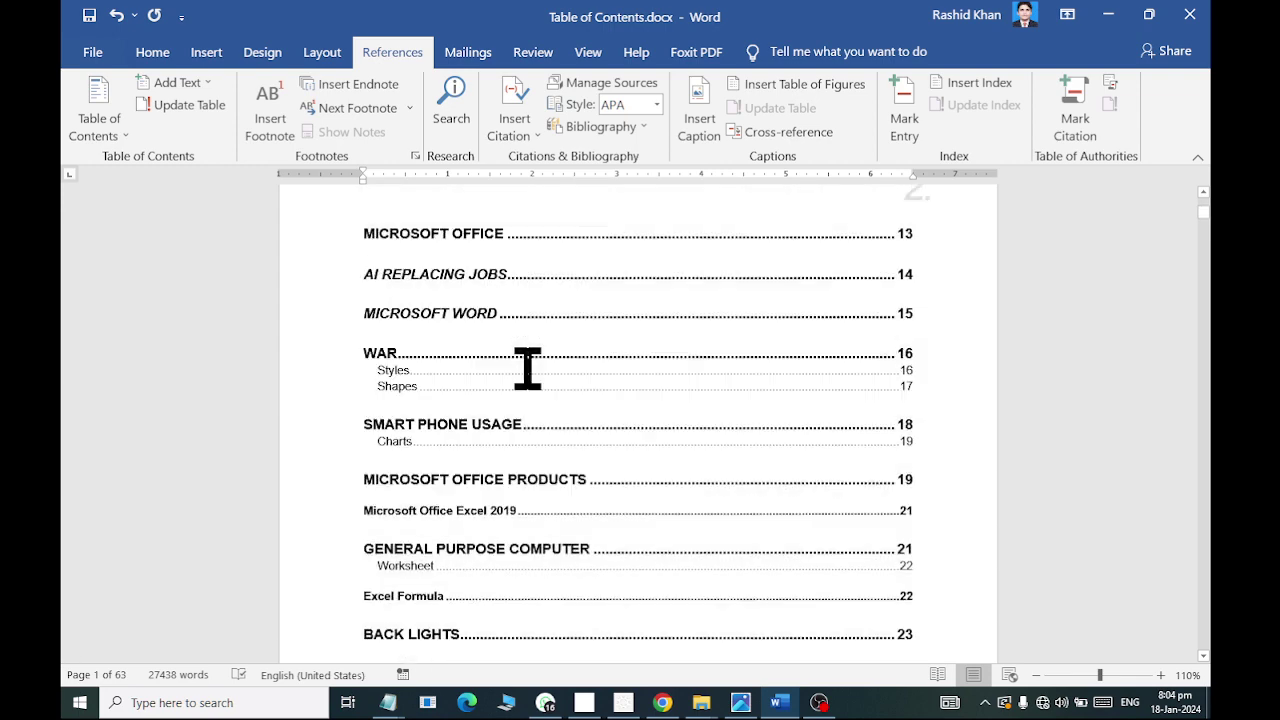
{"action": "scroll", "coordinate": [528, 364], "scroll_direction": "up", "scroll_amount": 4}
{"action": "scroll", "coordinate": [528, 360], "scroll_direction": "up", "scroll_amount": 4}
{"action": "scroll", "coordinate": [529, 358], "scroll_direction": "up", "scroll_amount": 4}
{"action": "scroll", "coordinate": [529, 358], "scroll_direction": "up", "scroll_amount": 3}
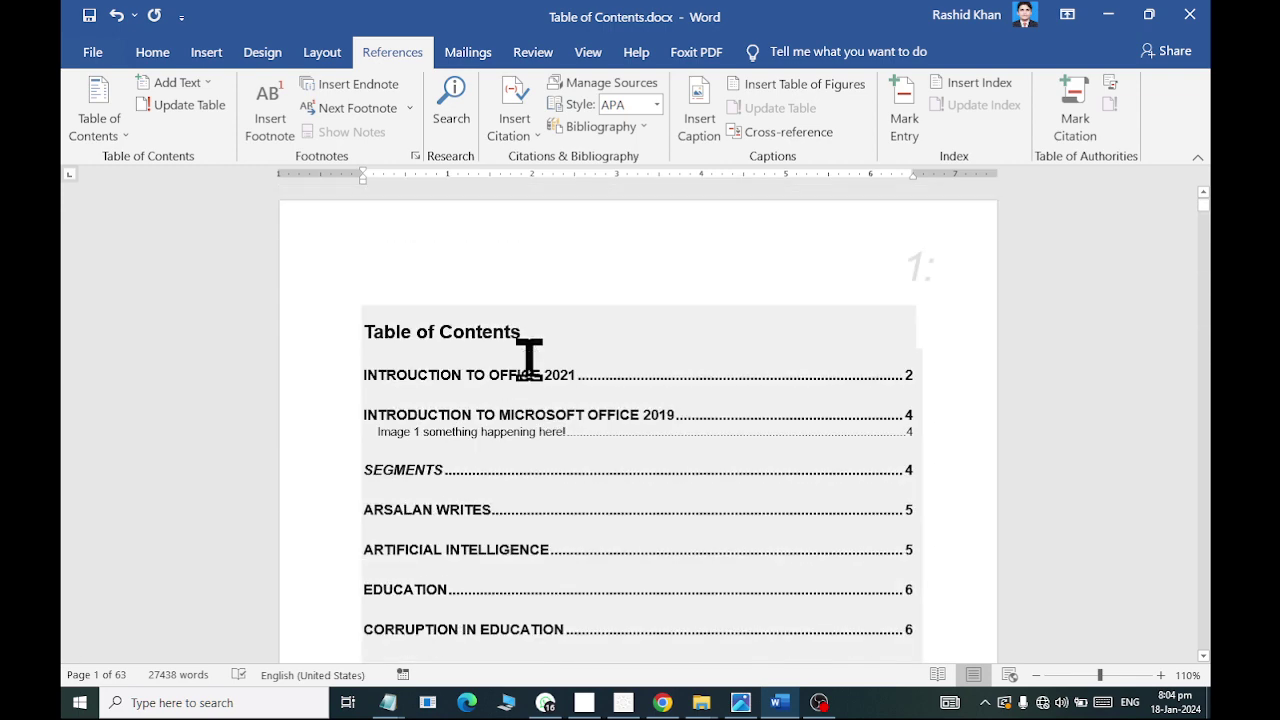
{"action": "scroll", "coordinate": [529, 358], "scroll_direction": "up", "scroll_amount": 2}
{"action": "scroll", "coordinate": [509, 366], "scroll_direction": "down", "scroll_amount": 2}
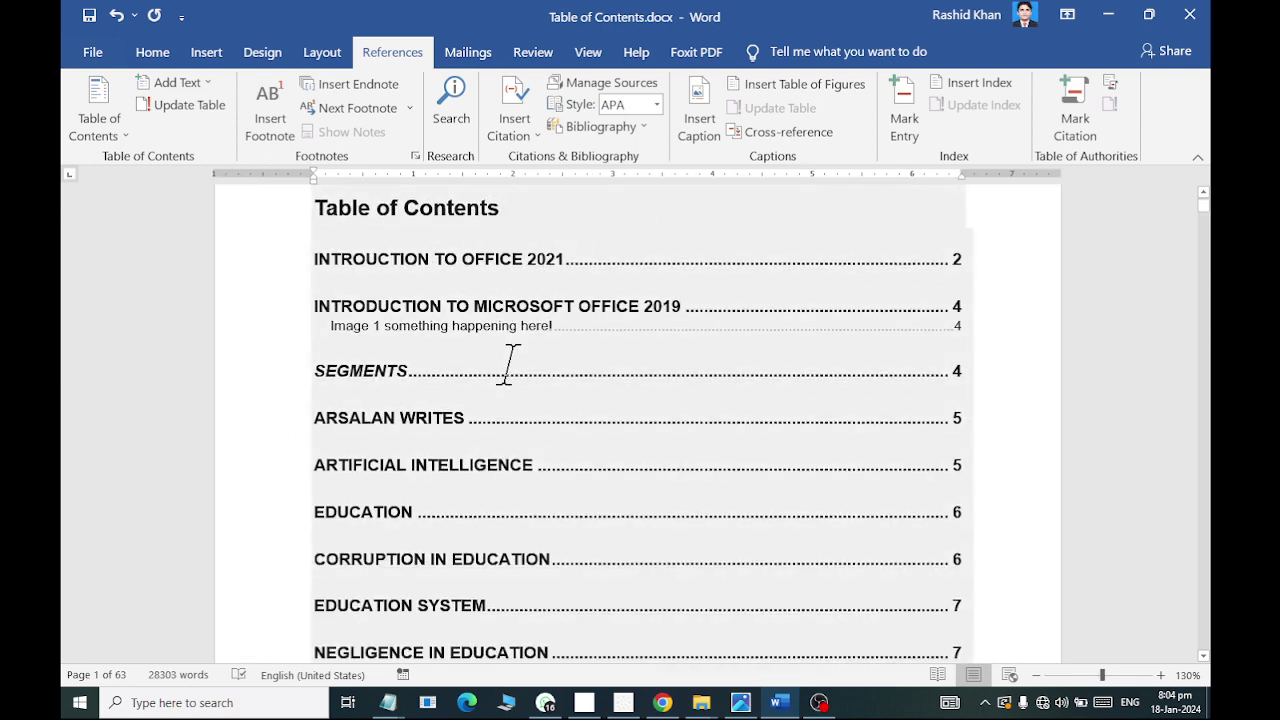
{"action": "scroll", "coordinate": [504, 370], "scroll_direction": "down", "scroll_amount": 1}
{"action": "scroll", "coordinate": [510, 370], "scroll_direction": "down", "scroll_amount": 3}
{"action": "scroll", "coordinate": [517, 371], "scroll_direction": "down", "scroll_amount": 1}
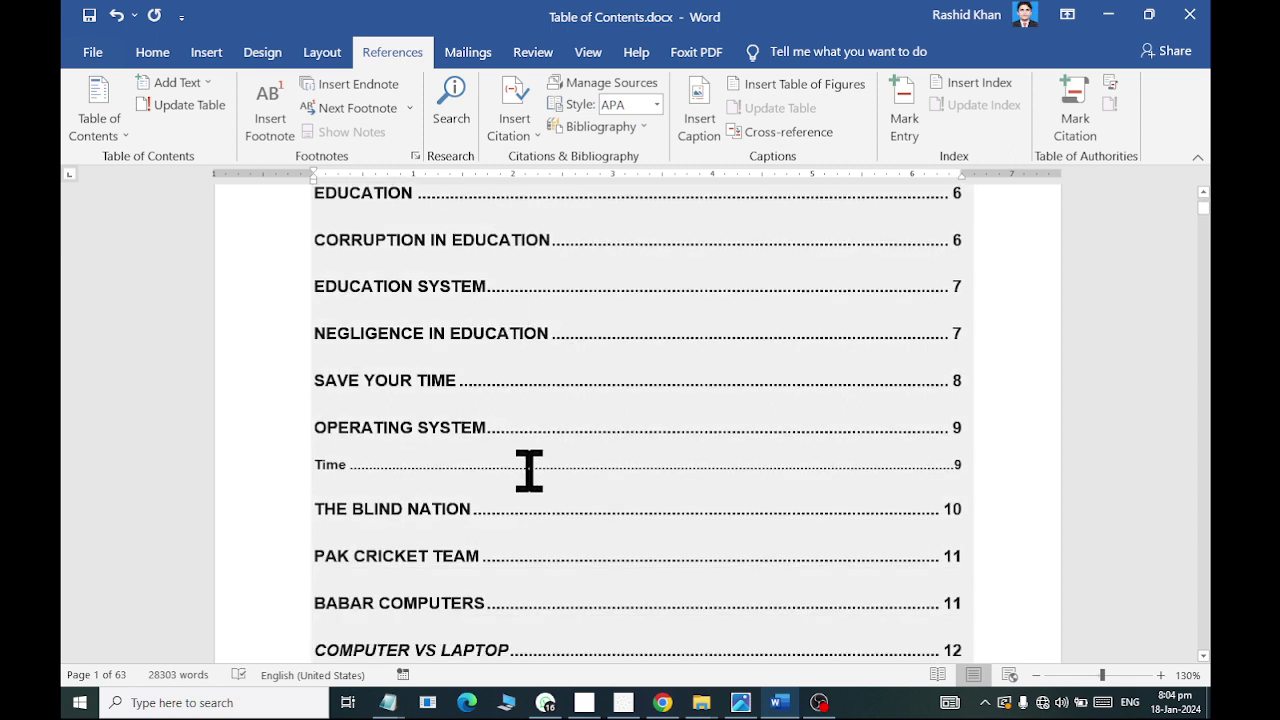
{"action": "scroll", "coordinate": [365, 491], "scroll_direction": "down", "scroll_amount": 1}
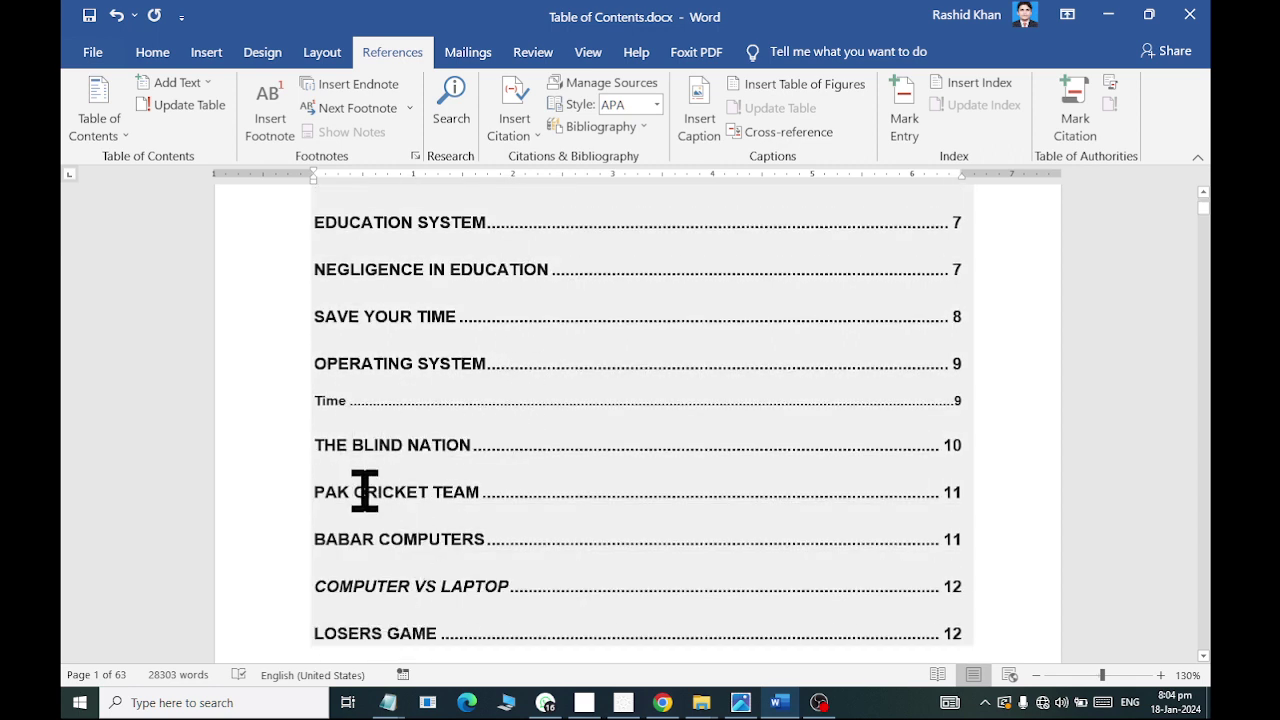
{"action": "left_click", "coordinate": [363, 586]}
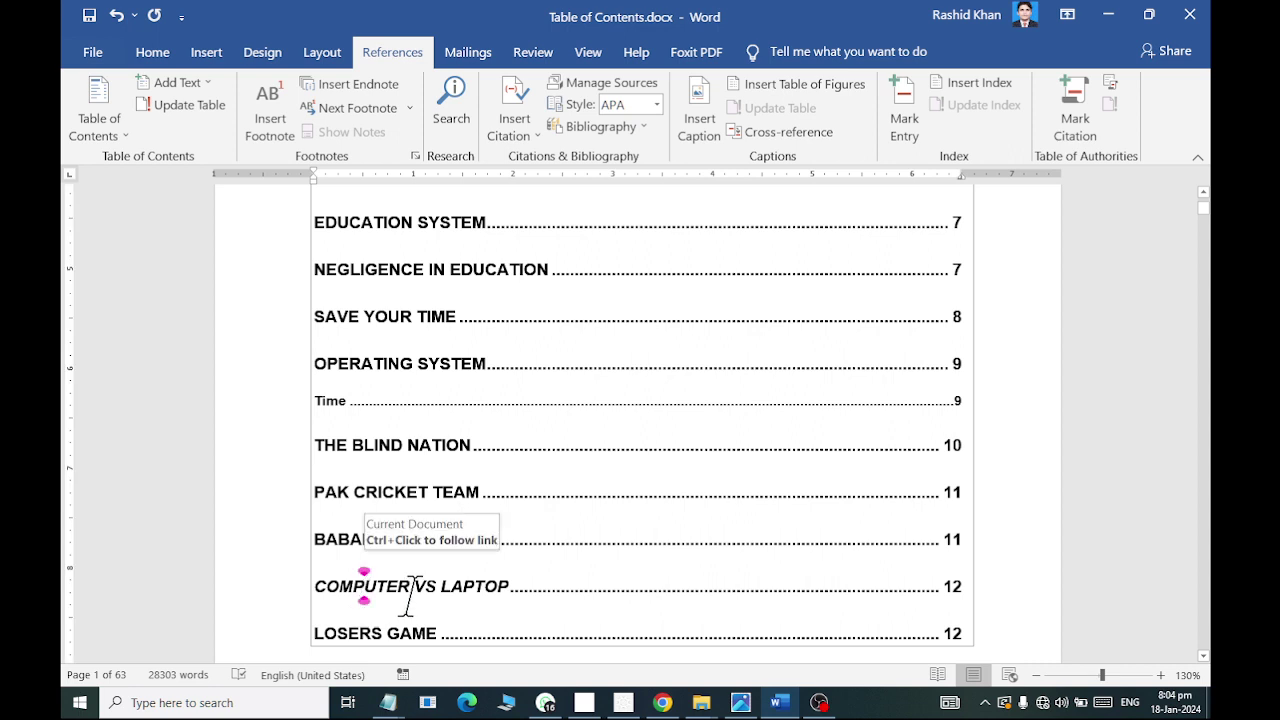
Step: Follow the COMPUTER VS LAPTOP contents entry to its heading, then open Go To with Ctrl+G
{"action": "scroll", "coordinate": [550, 580], "scroll_direction": "down", "scroll_amount": 1}
{"action": "scroll", "coordinate": [543, 565], "scroll_direction": "down", "scroll_amount": 4}
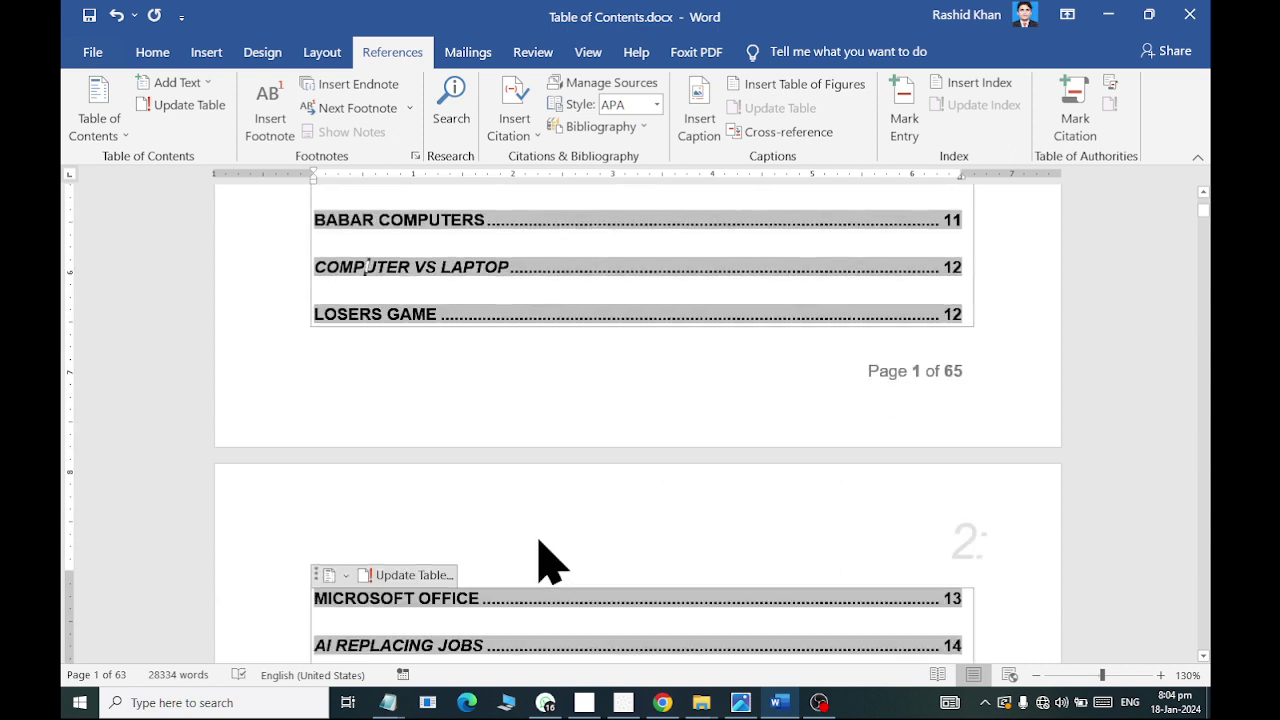
{"action": "left_click", "coordinate": [413, 266]}
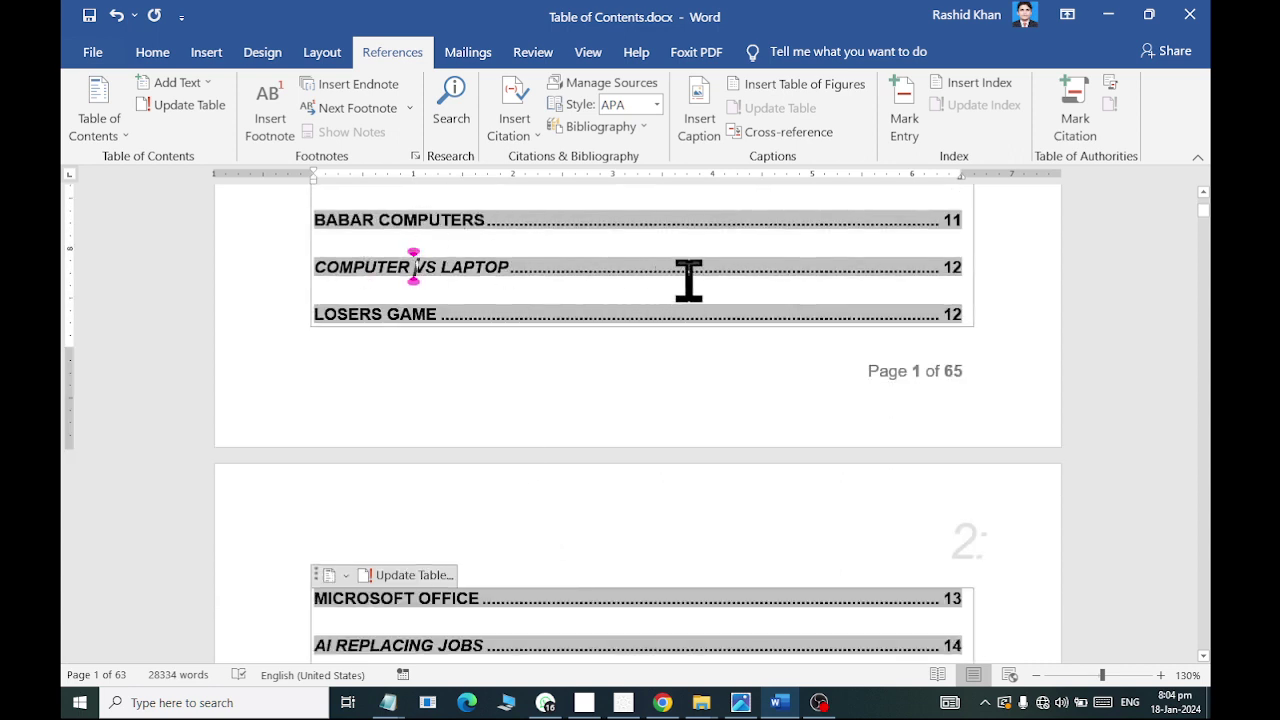
{"action": "left_click", "coordinate": [938, 268], "text": "ctrl"}
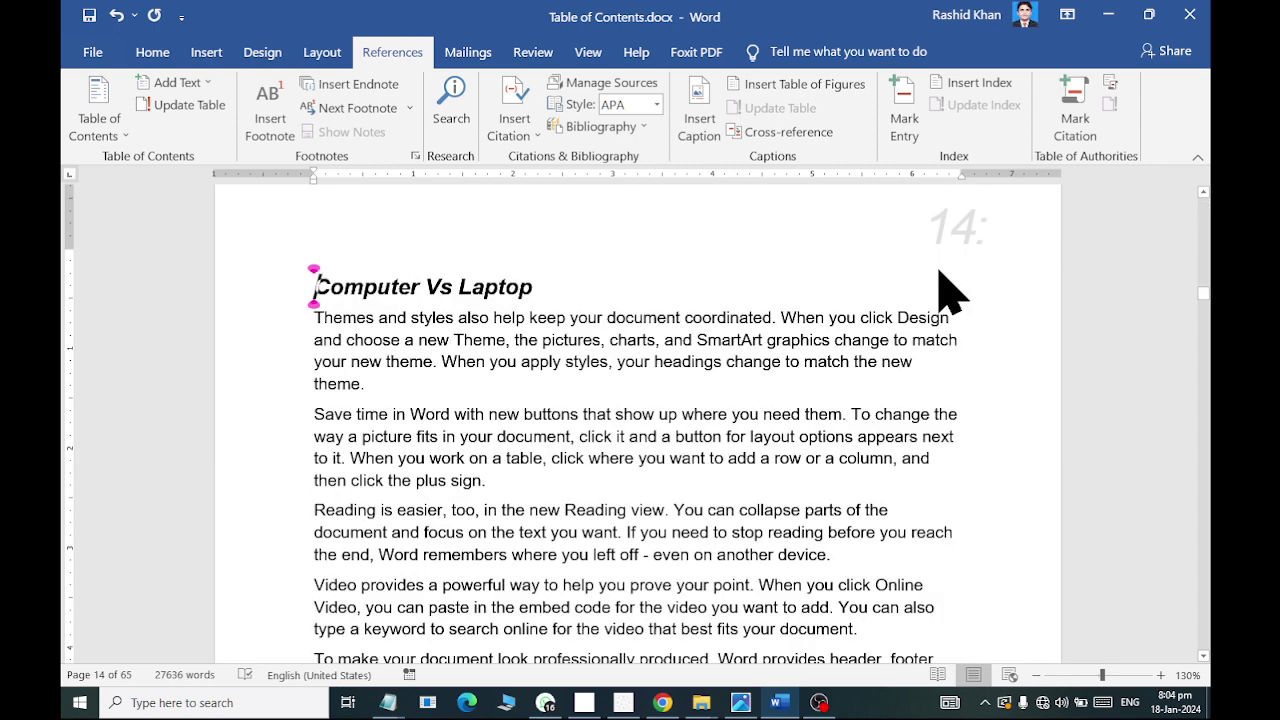
{"action": "key", "text": "ctrl+g"}
{"action": "type", "text": "1"}
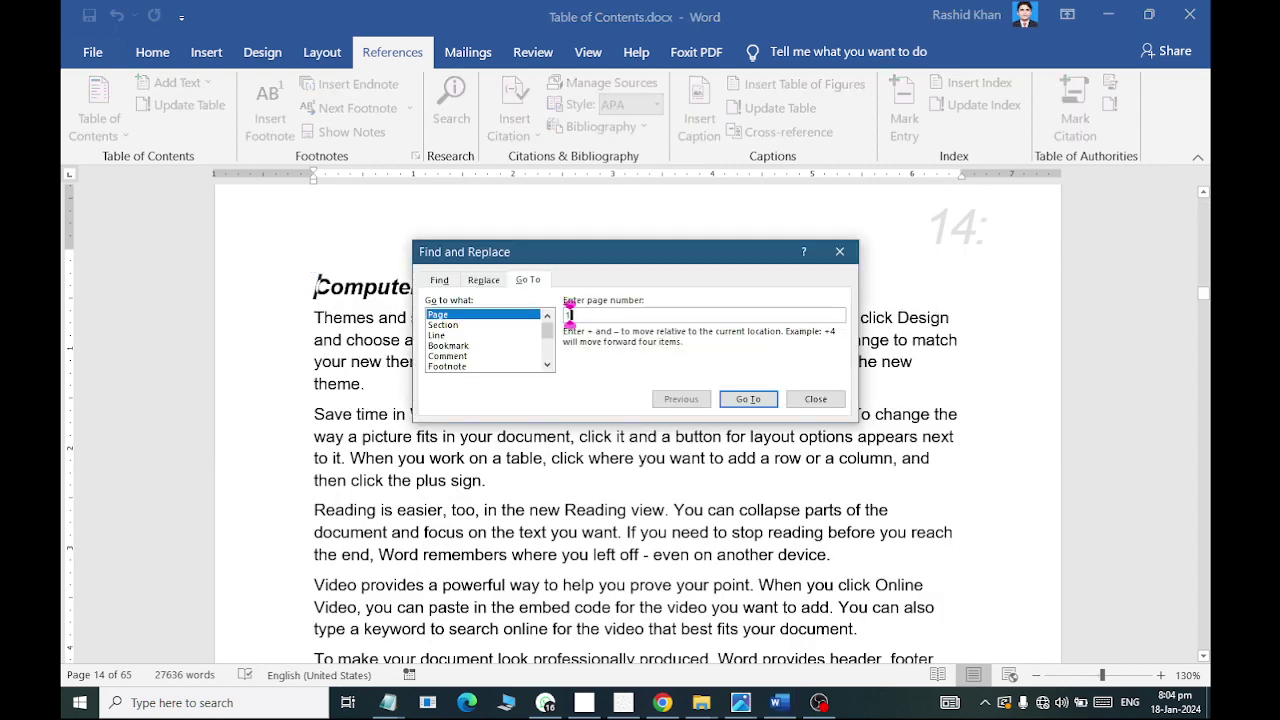
Step: Go to page 1, close the Go To prompt, and scroll down to page 20
{"action": "key", "text": "Return"}
{"action": "left_click", "coordinate": [830, 399]}
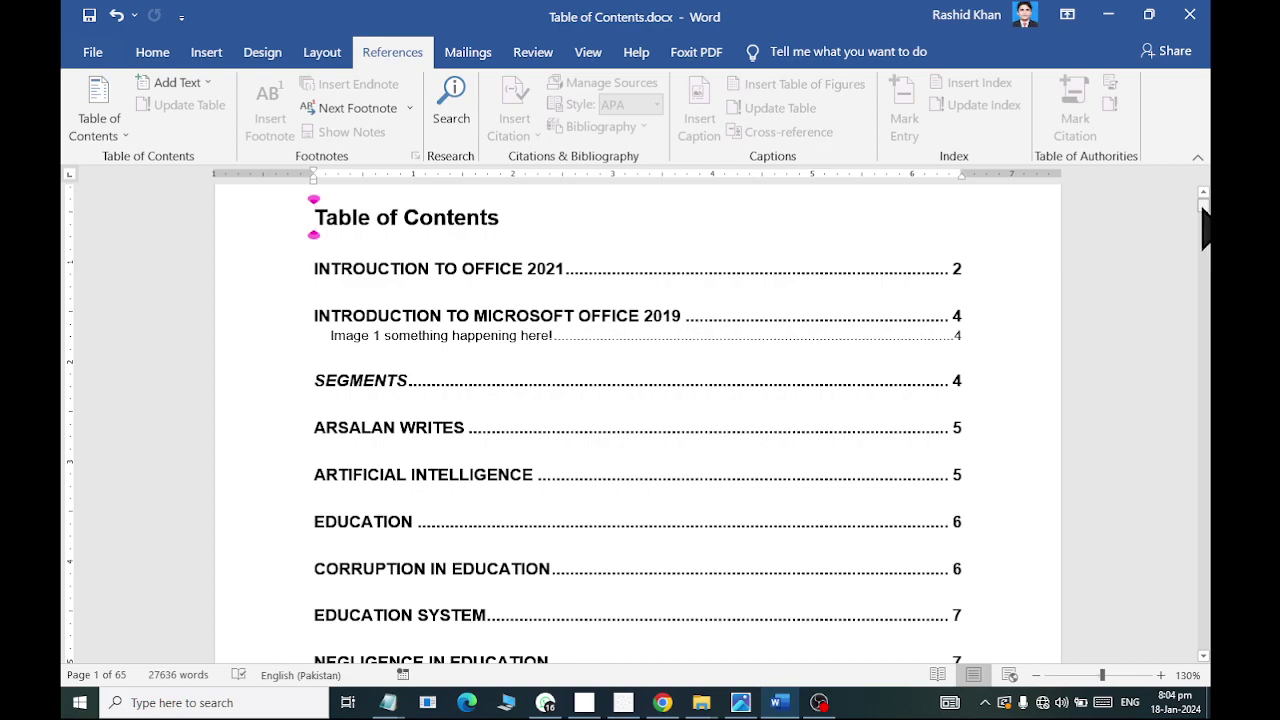
{"action": "left_click_drag", "start_coordinate": [1204, 208], "coordinate": [1205, 336]}
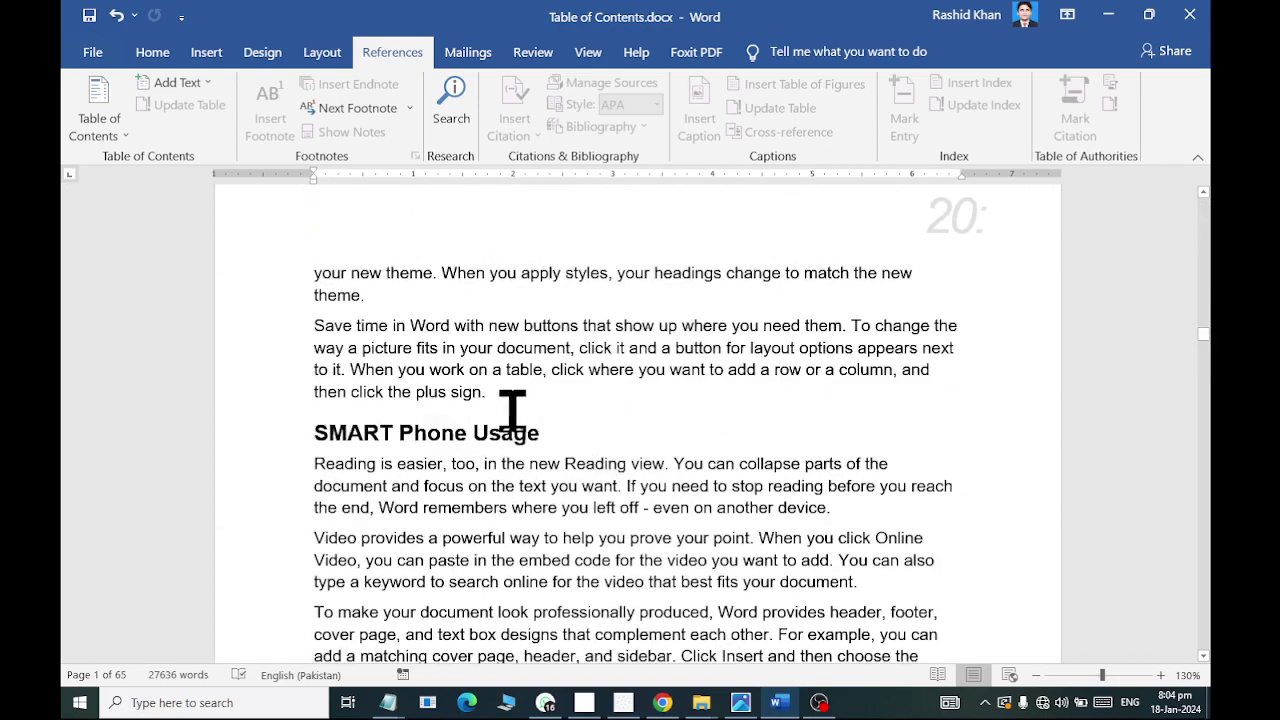
{"action": "scroll", "coordinate": [512, 408], "scroll_direction": "down", "scroll_amount": 3}
{"action": "scroll", "coordinate": [571, 434], "scroll_direction": "down", "scroll_amount": 1}
Step: Type 'System Analysis and Design' on a new line after 'galleries.' and style it Heading 2
{"action": "left_click", "coordinate": [707, 459]}
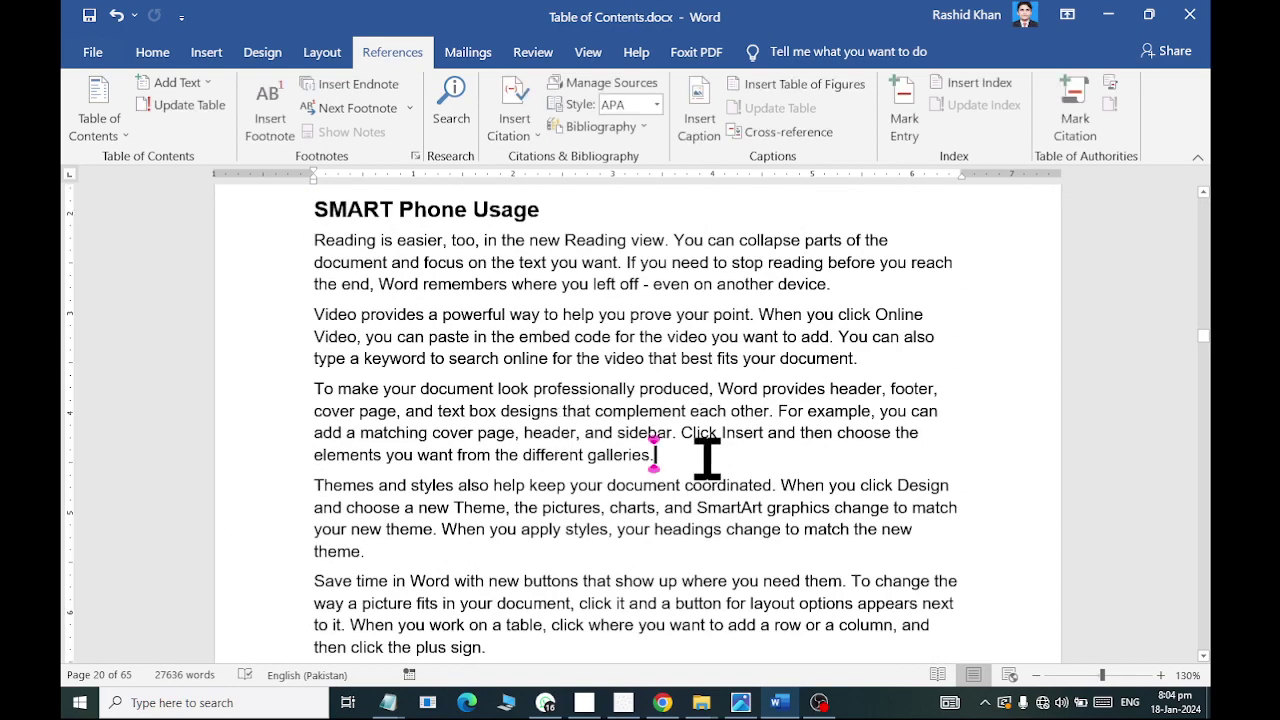
{"action": "key", "text": "Return"}
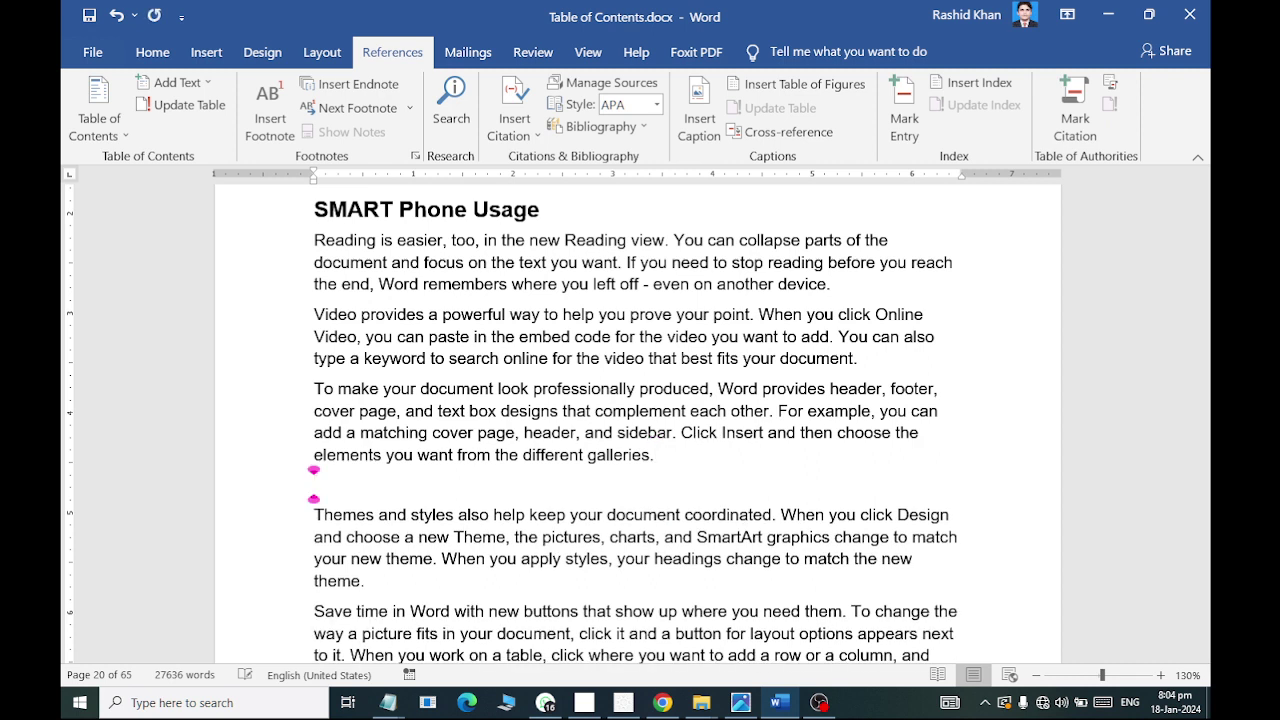
{"action": "type", "text": "System"}
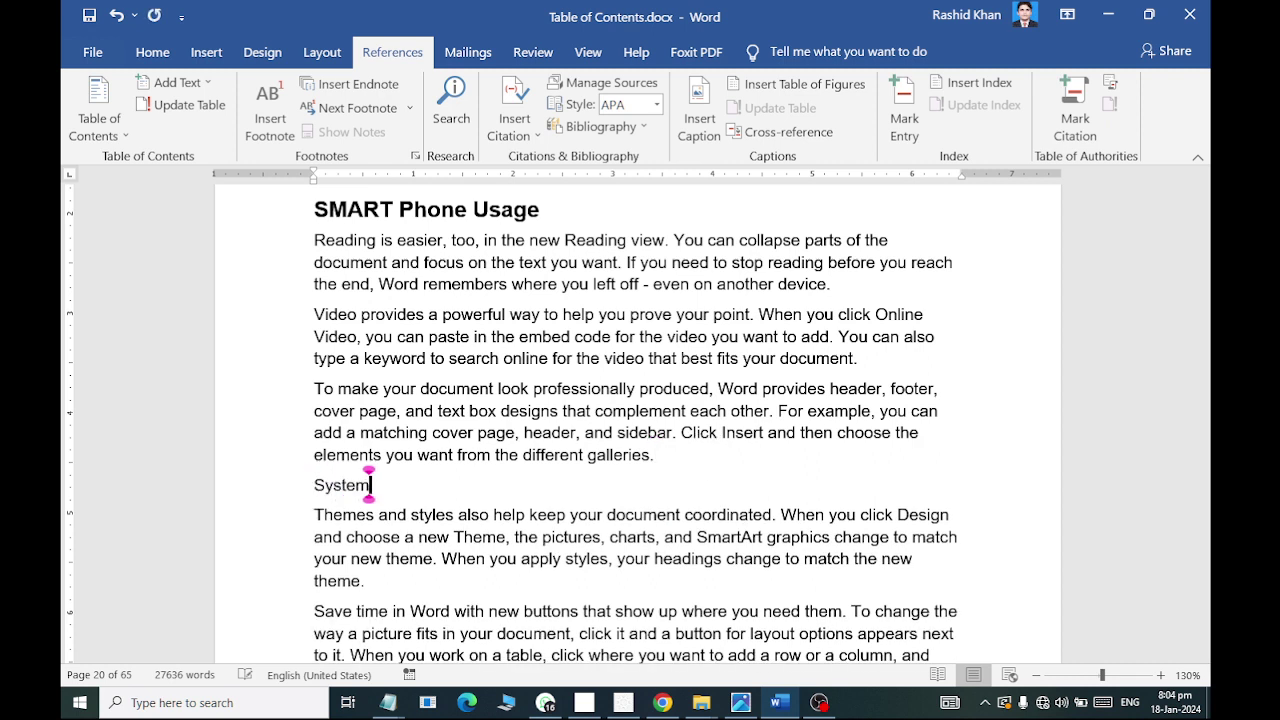
{"action": "type", "text": " Analysis a"}
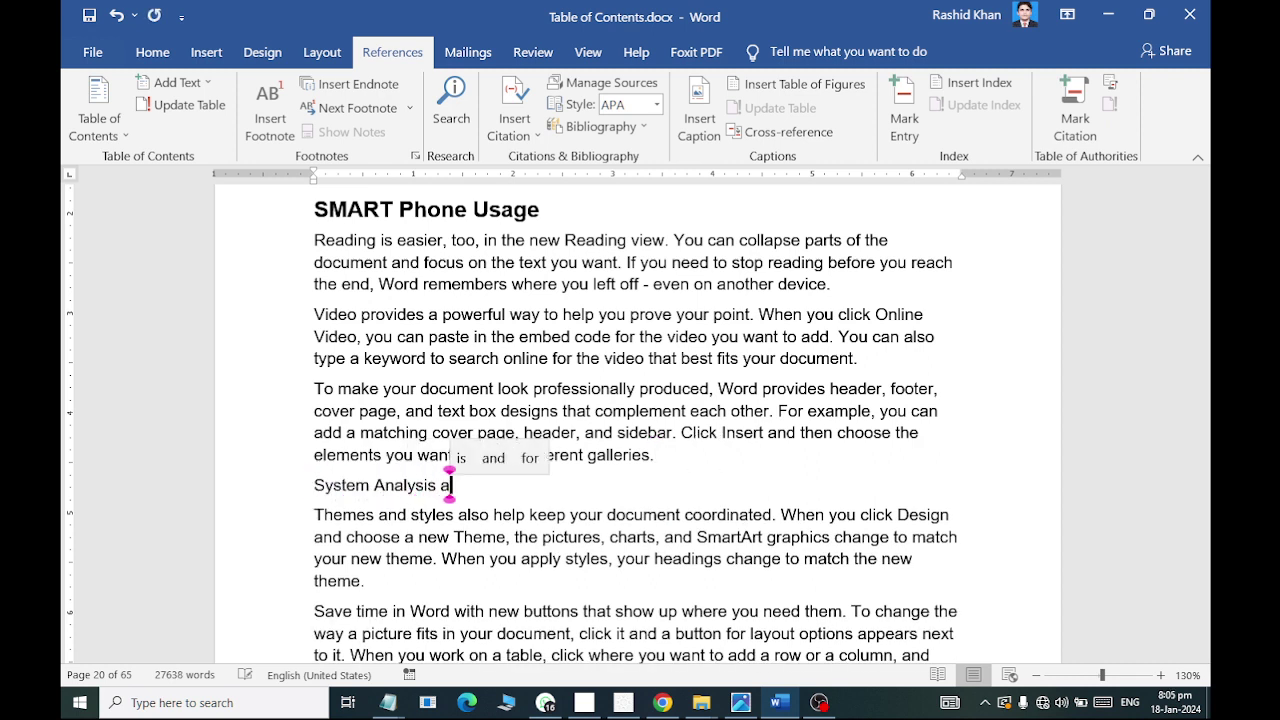
{"action": "type", "text": "nd Design"}
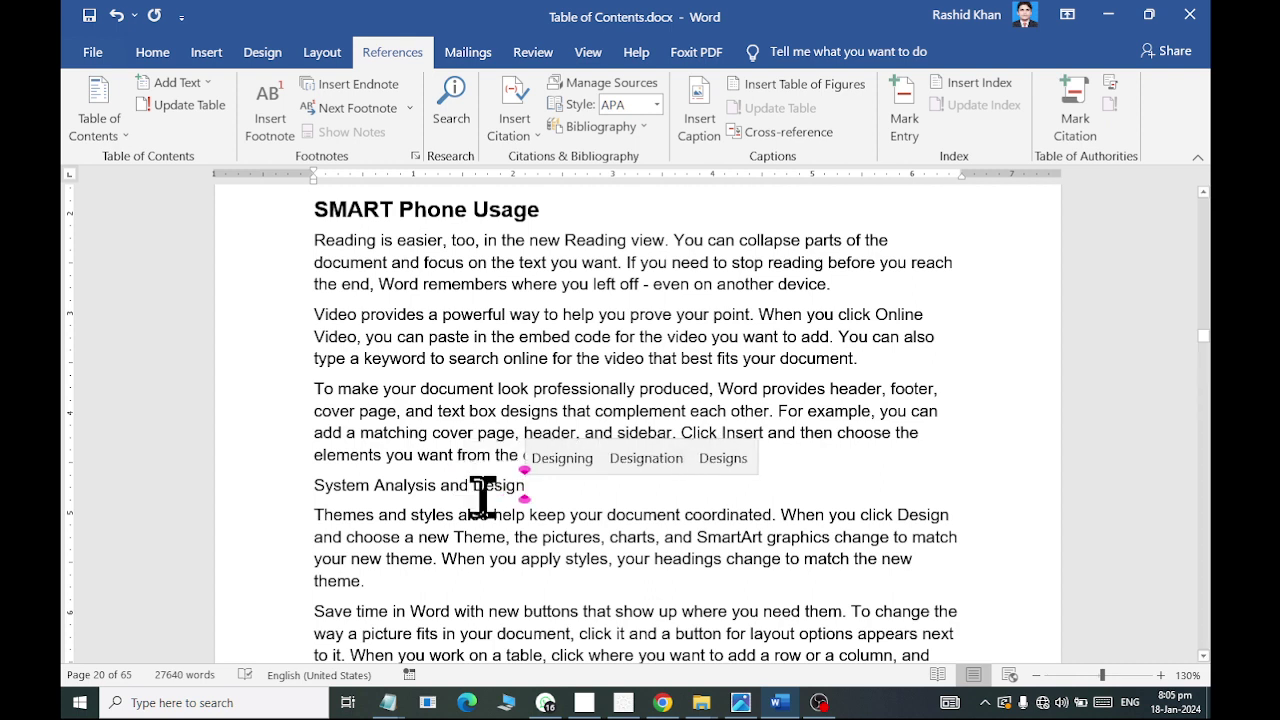
{"action": "left_click", "coordinate": [305, 485]}
{"action": "left_click", "coordinate": [152, 52]}
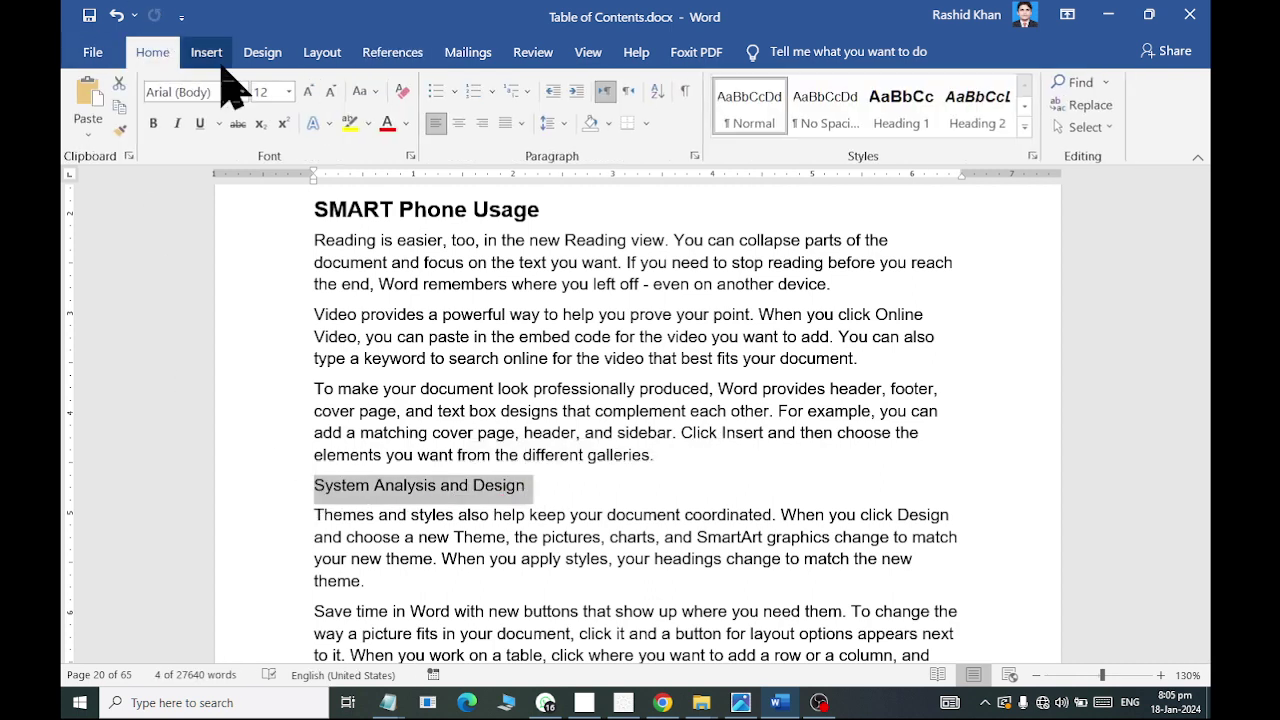
{"action": "left_click", "coordinate": [977, 105]}
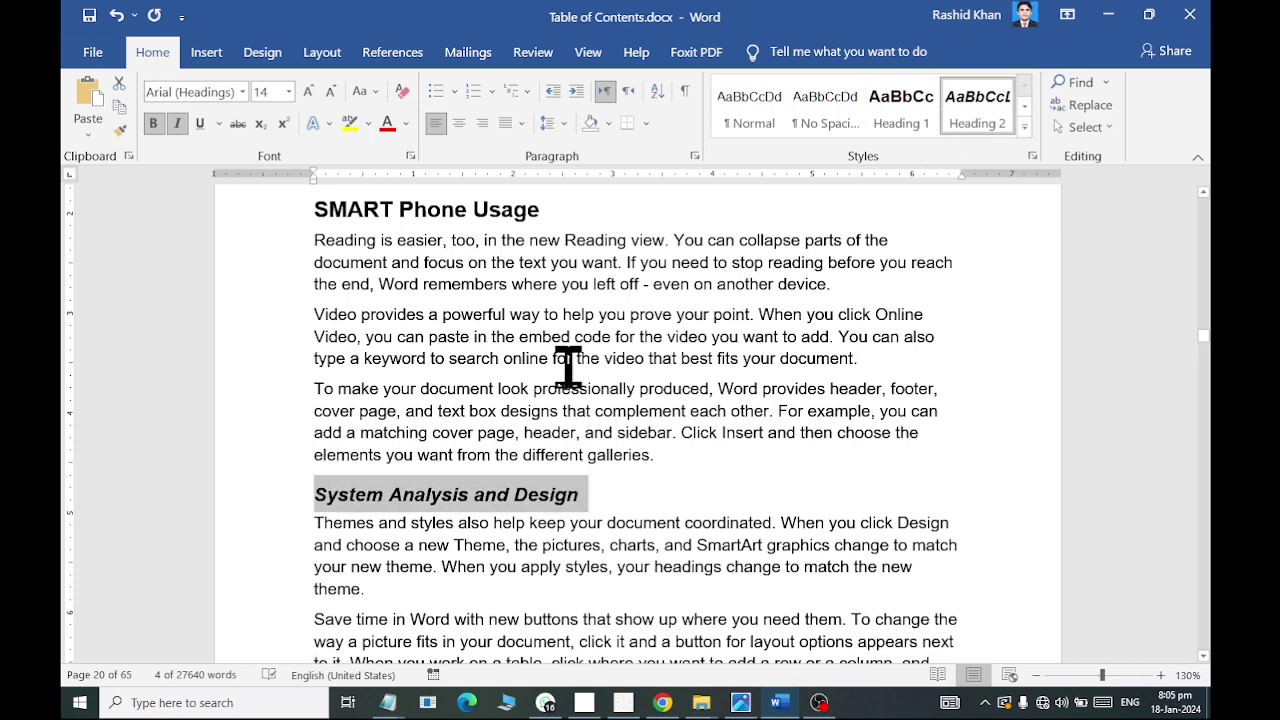
{"action": "left_click", "coordinate": [657, 522]}
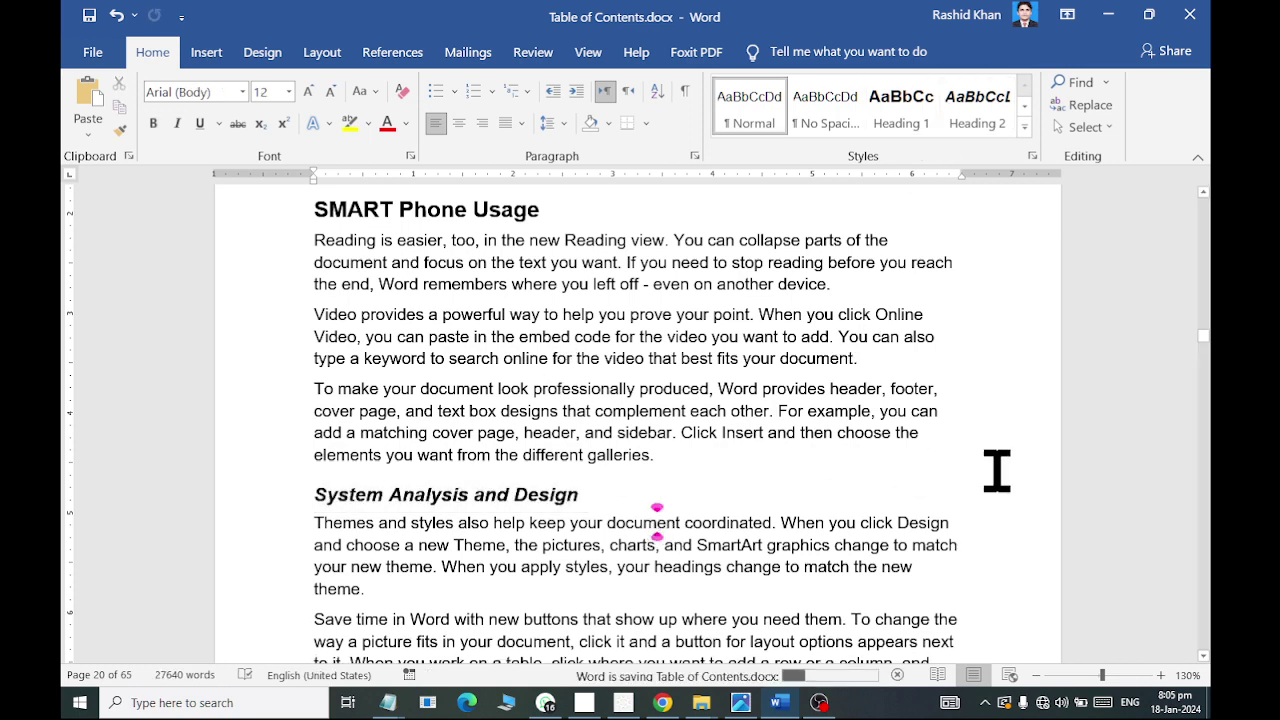
{"action": "left_click", "coordinate": [836, 502]}
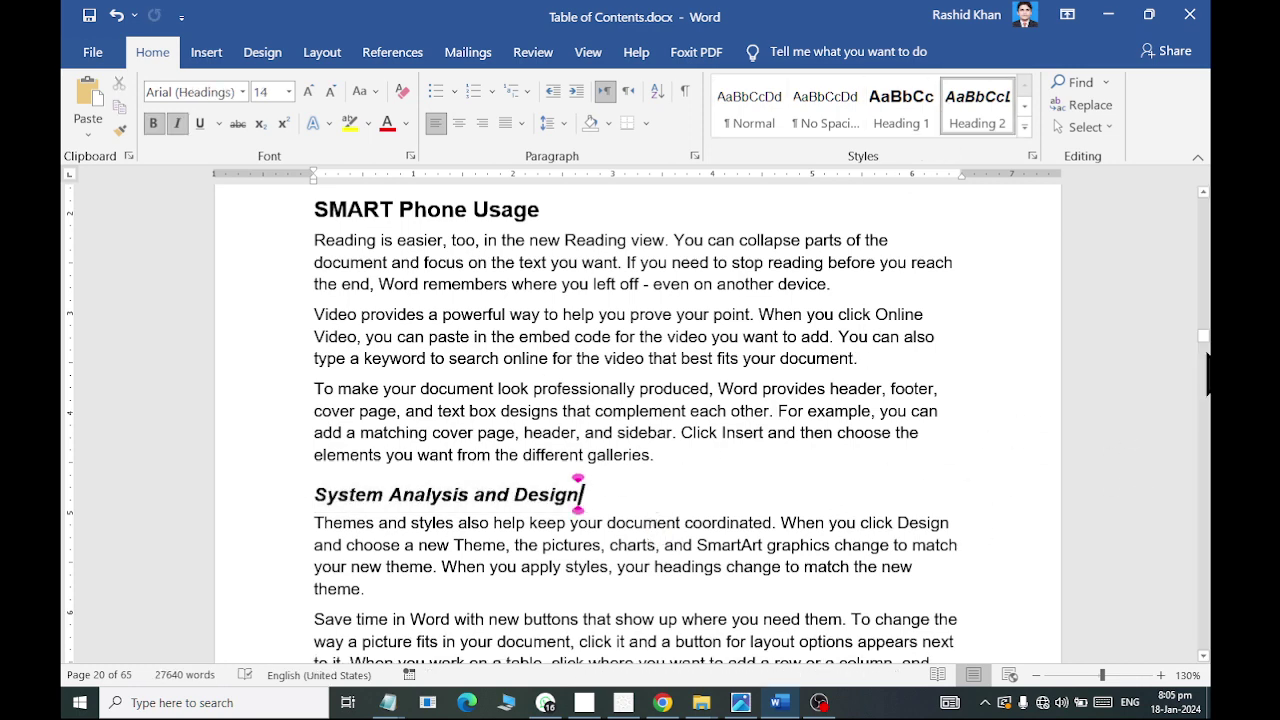
{"action": "left_click_drag", "start_coordinate": [1205, 340], "coordinate": [1195, 180]}
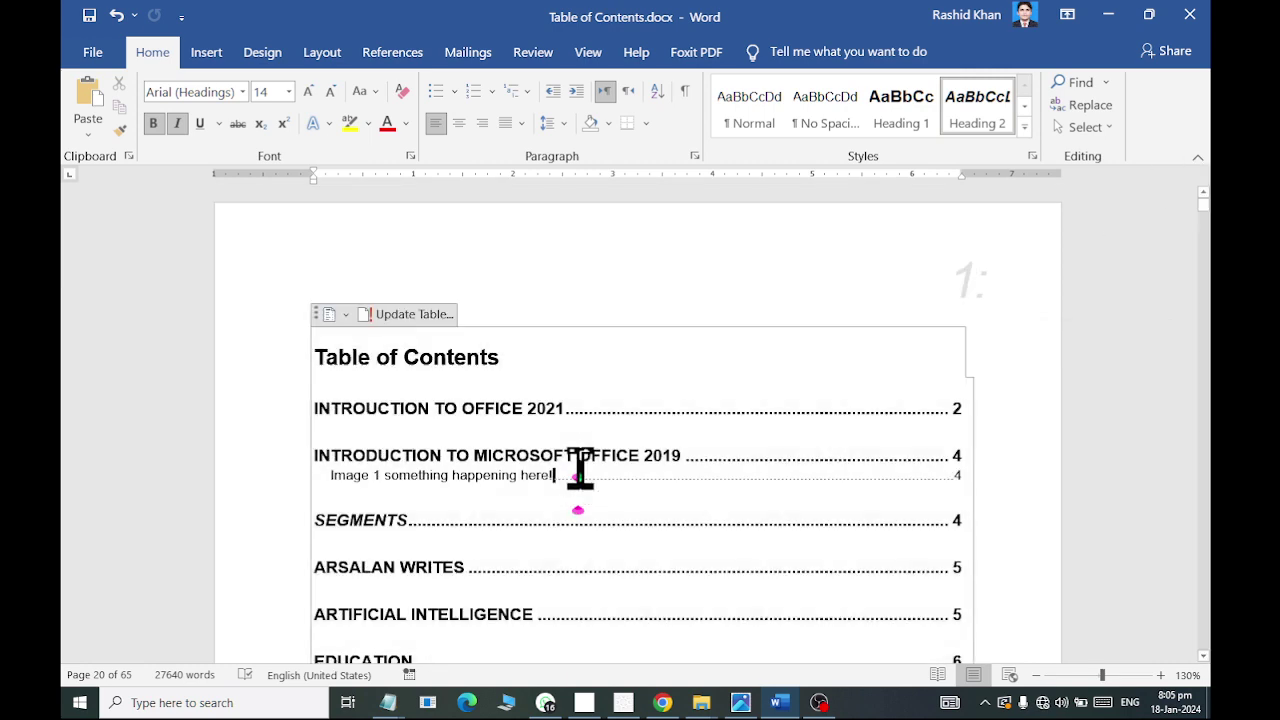
Step: Update the entire table of contents from the References tab
{"action": "scroll", "coordinate": [570, 430], "scroll_direction": "down", "scroll_amount": 3}
{"action": "scroll", "coordinate": [580, 394], "scroll_direction": "down", "scroll_amount": 4}
{"action": "scroll", "coordinate": [594, 369], "scroll_direction": "down", "scroll_amount": 1}
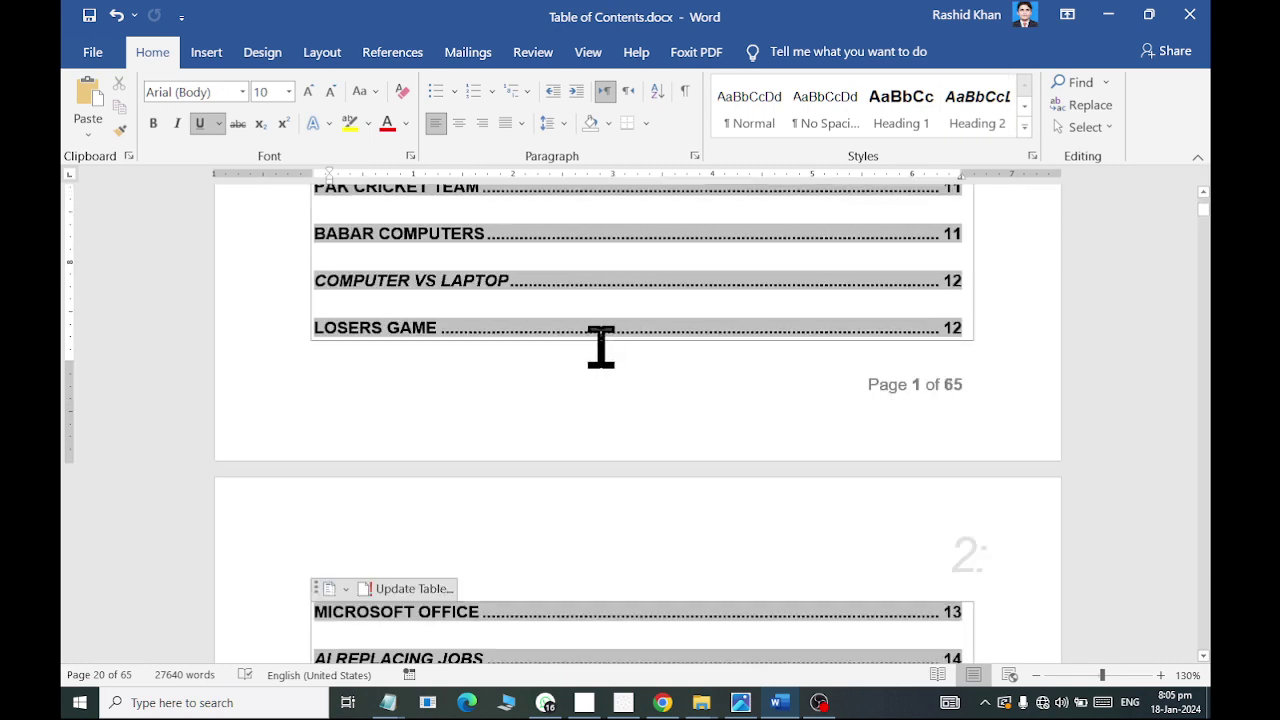
{"action": "scroll", "coordinate": [600, 346], "scroll_direction": "down", "scroll_amount": 3}
{"action": "scroll", "coordinate": [605, 347], "scroll_direction": "down", "scroll_amount": 3}
{"action": "scroll", "coordinate": [605, 347], "scroll_direction": "up", "scroll_amount": 1}
{"action": "scroll", "coordinate": [605, 347], "scroll_direction": "up", "scroll_amount": 1}
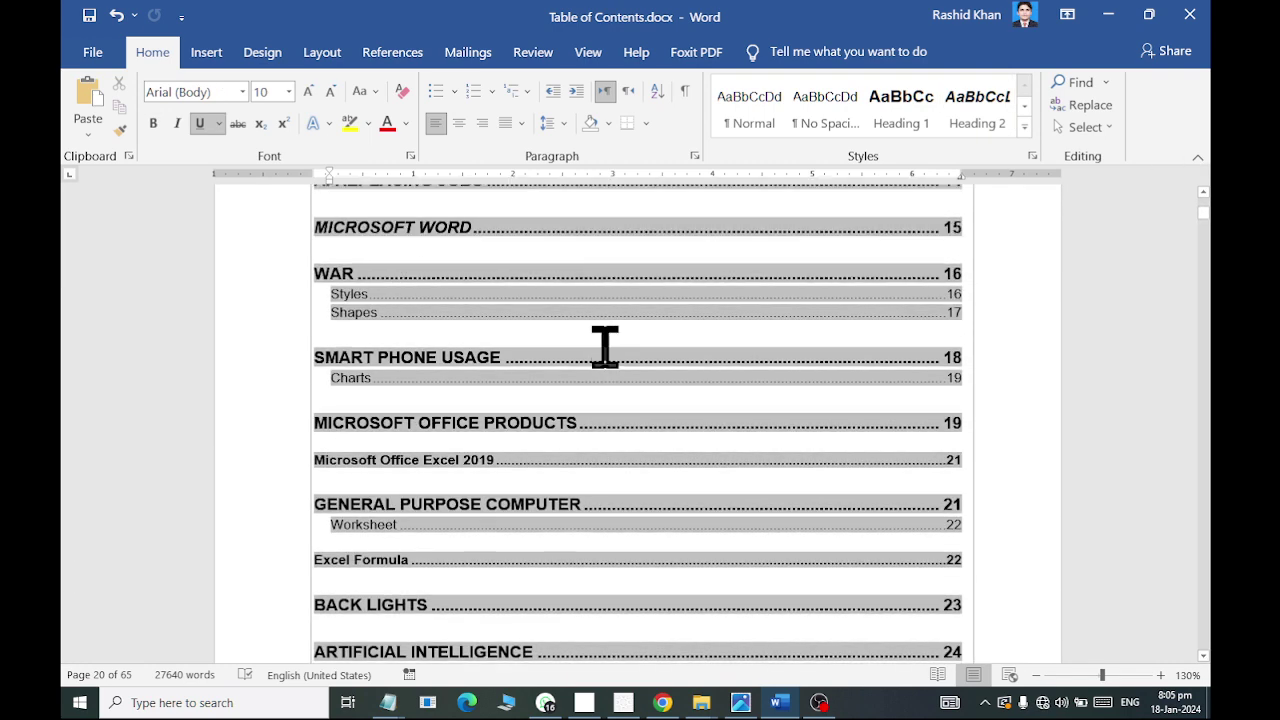
{"action": "scroll", "coordinate": [605, 347], "scroll_direction": "up", "scroll_amount": 1}
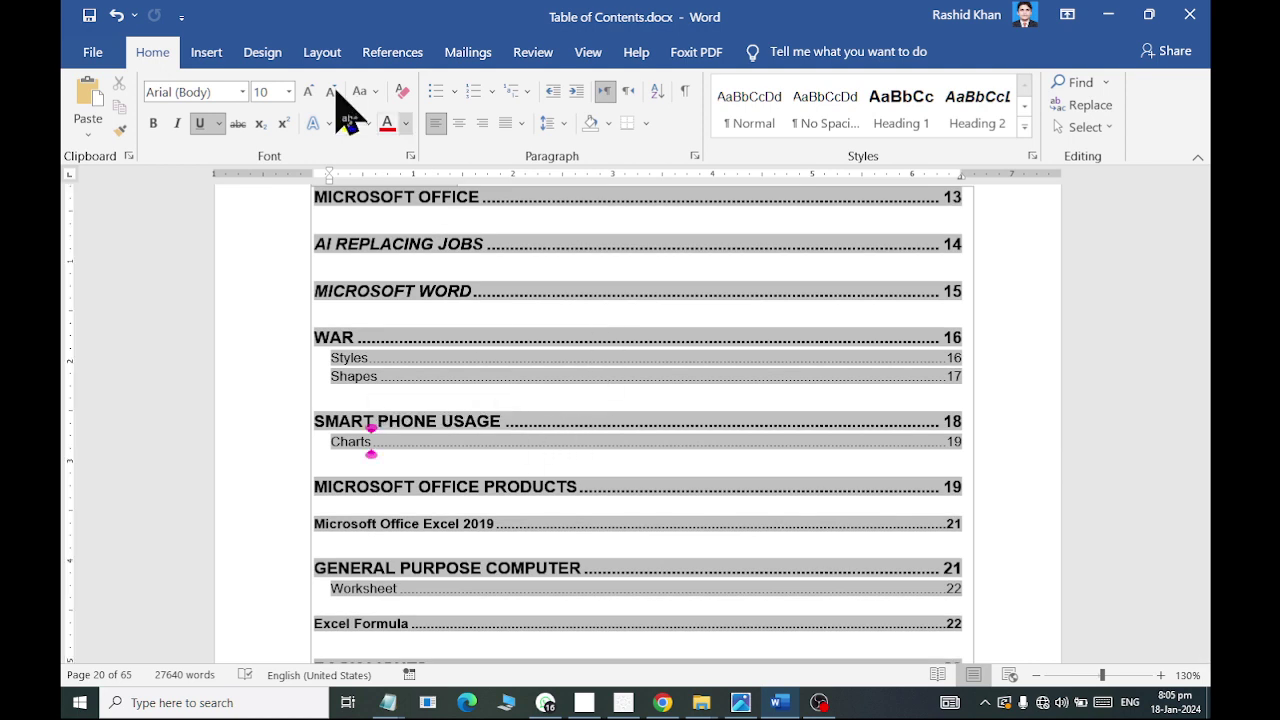
{"action": "left_click", "coordinate": [400, 54]}
{"action": "left_click", "coordinate": [212, 135]}
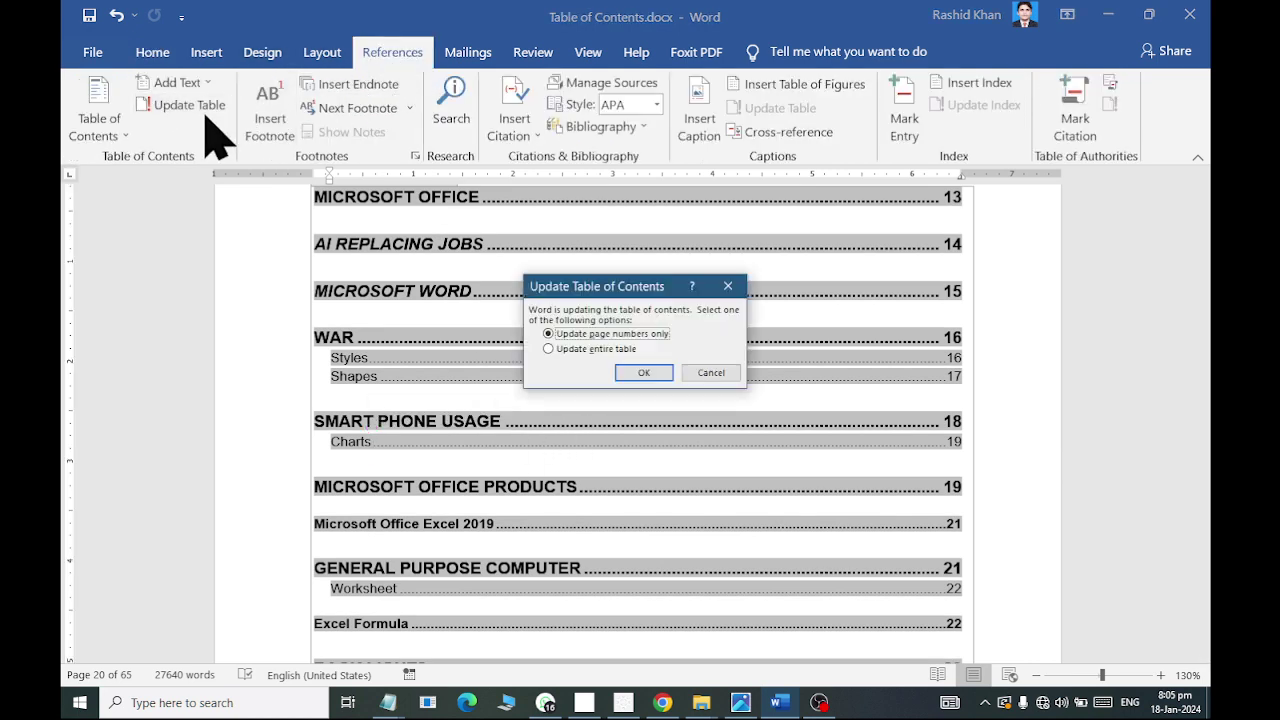
{"action": "left_click", "coordinate": [642, 373]}
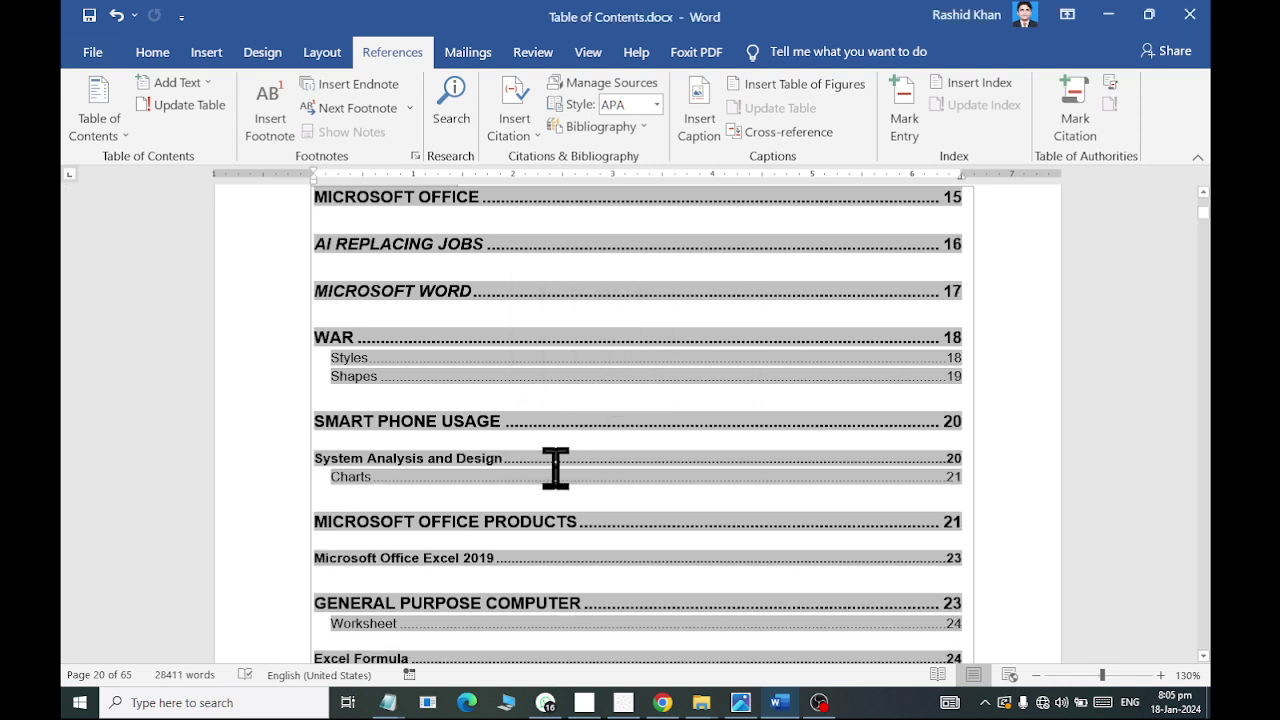
Step: Check the new System Analysis and Design entry at page 20 in the refreshed contents
{"action": "left_click", "coordinate": [476, 450]}
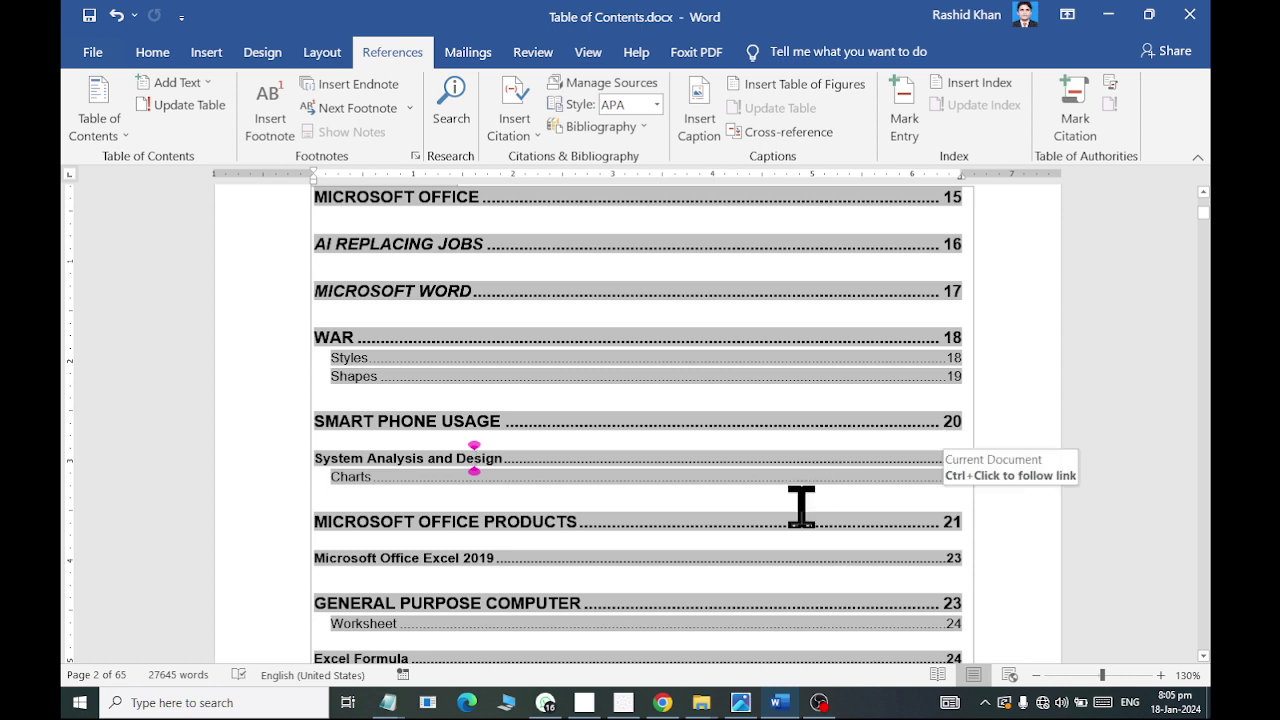
{"action": "scroll", "coordinate": [783, 497], "scroll_direction": "down", "scroll_amount": 5}
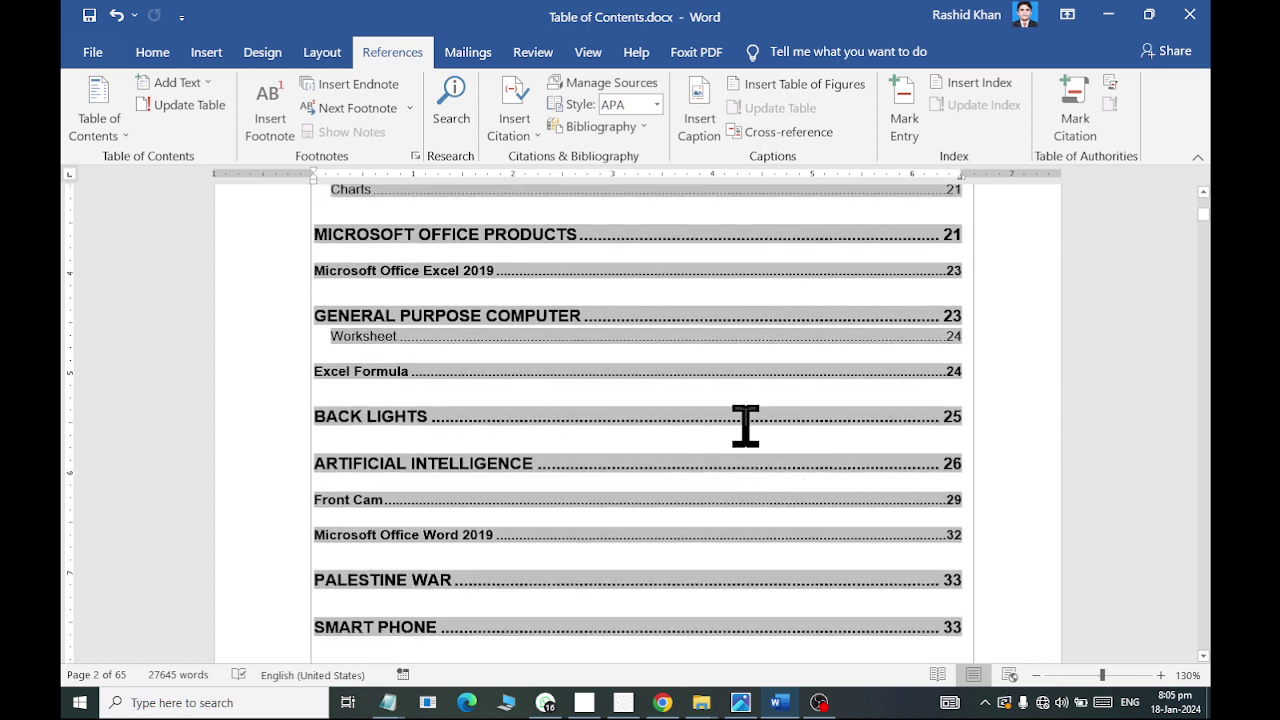
{"action": "scroll", "coordinate": [745, 425], "scroll_direction": "down", "scroll_amount": 3}
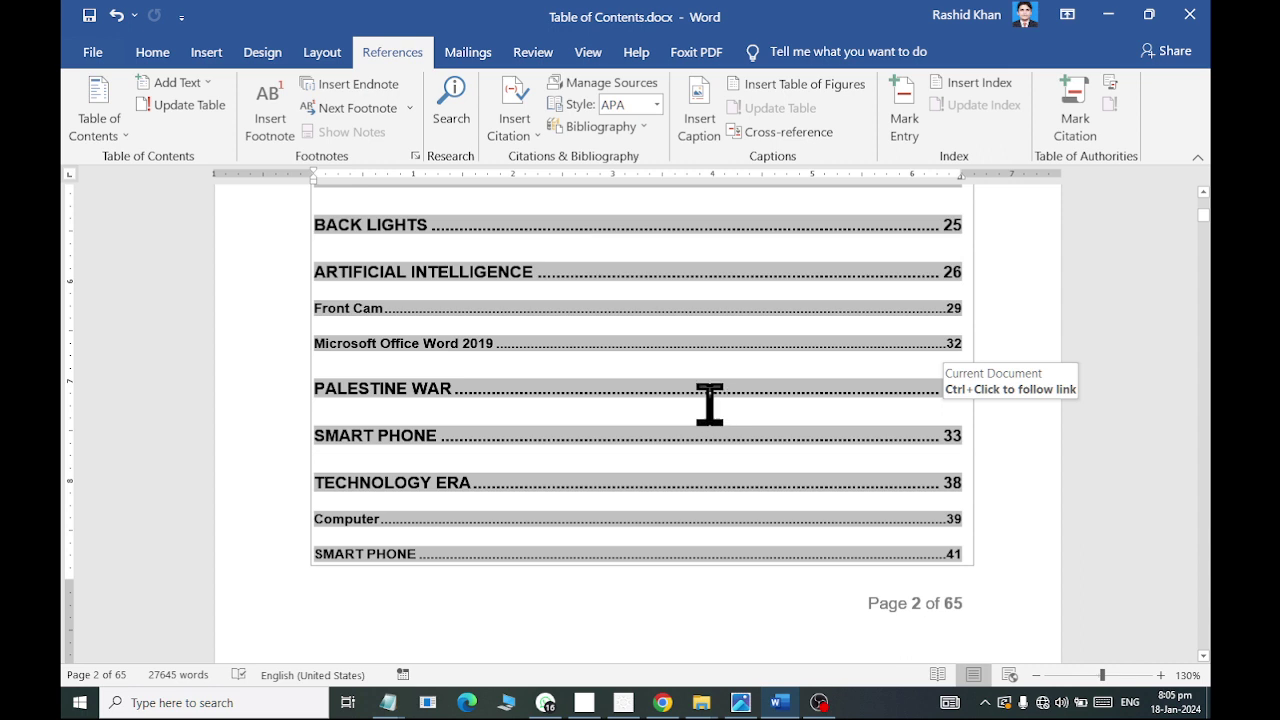
{"action": "left_click", "coordinate": [100, 110]}
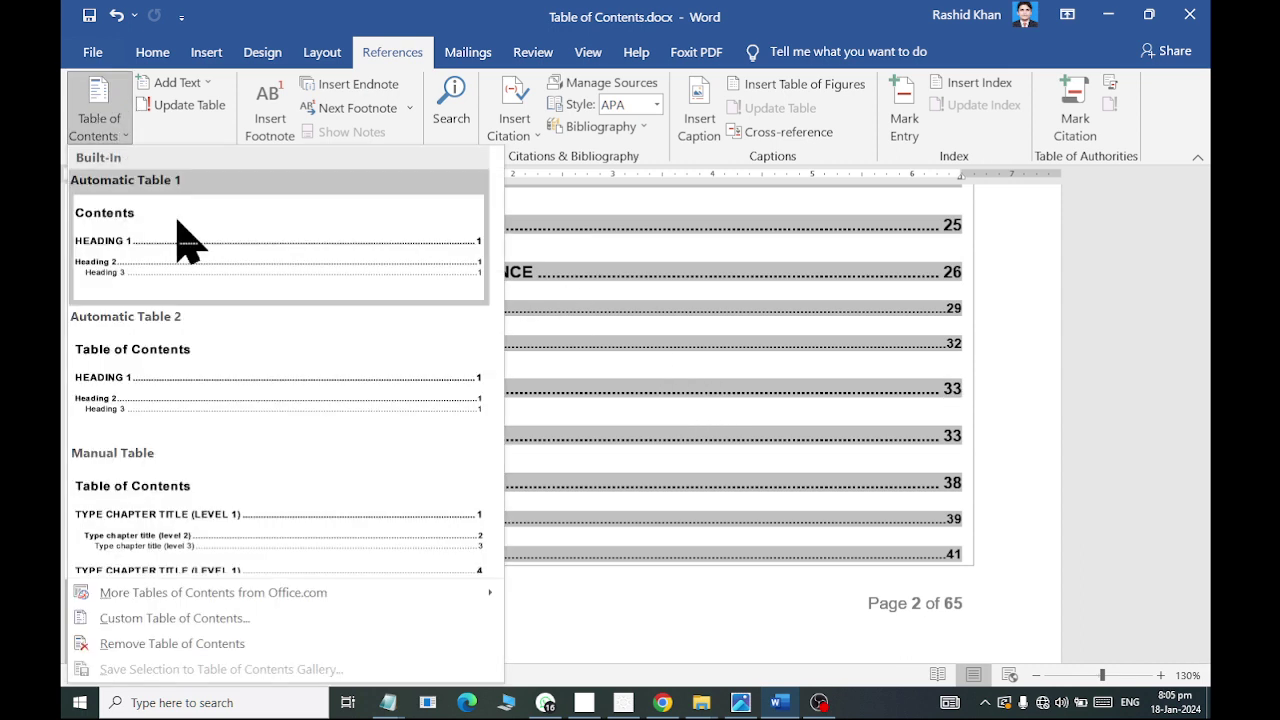
Step: Set the Custom Table of Contents tab leader to a solid underline and replace the existing table
{"action": "left_click", "coordinate": [200, 618]}
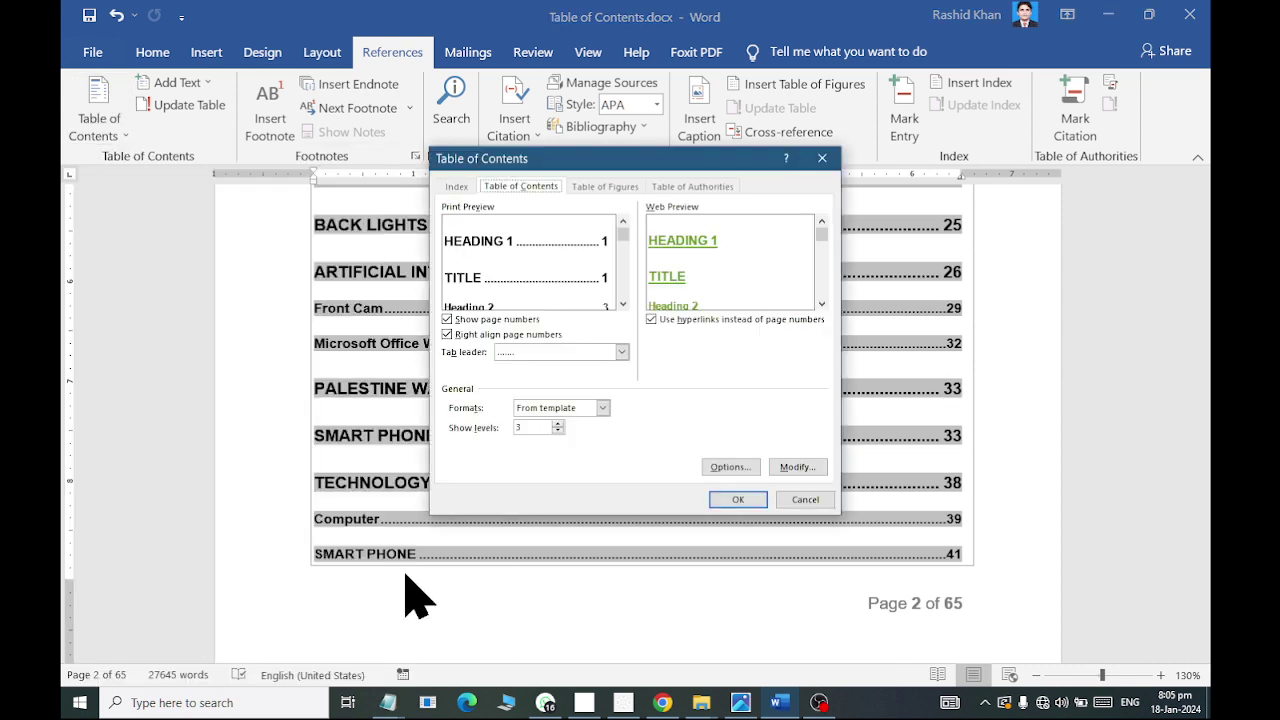
{"action": "left_click", "coordinate": [588, 350]}
{"action": "left_click", "coordinate": [592, 418]}
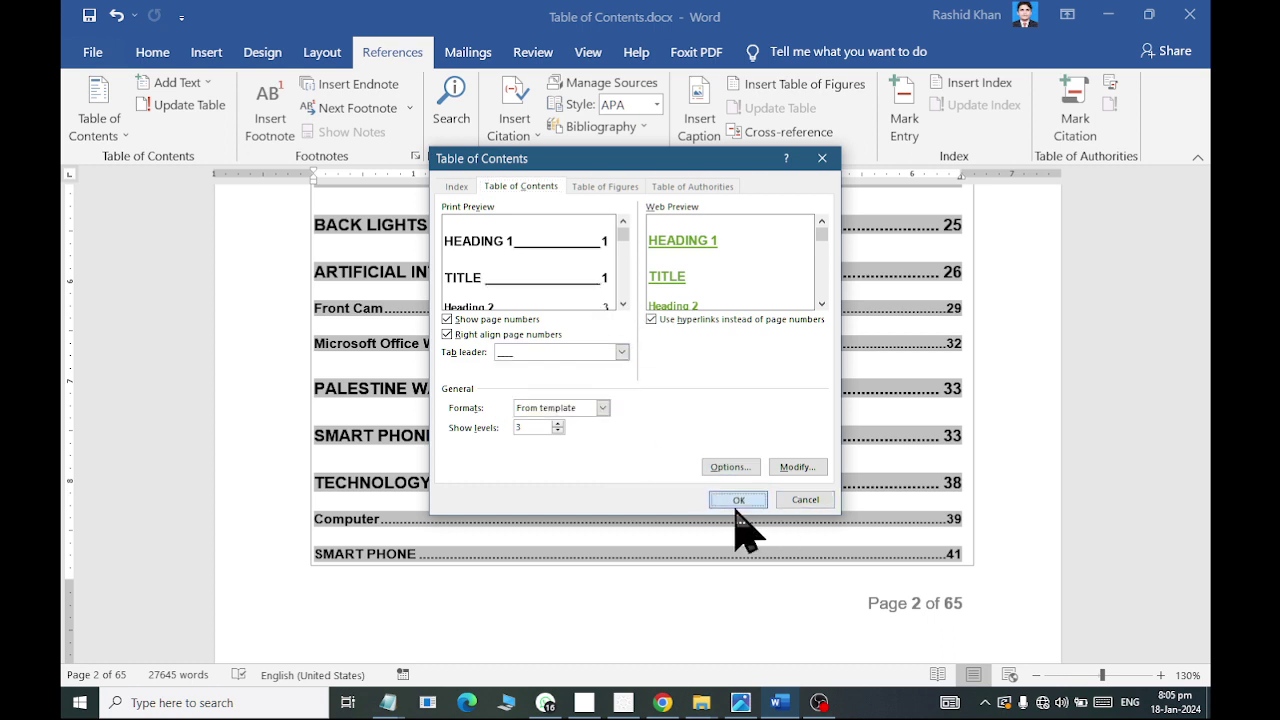
{"action": "left_click", "coordinate": [737, 503]}
{"action": "left_click", "coordinate": [609, 396]}
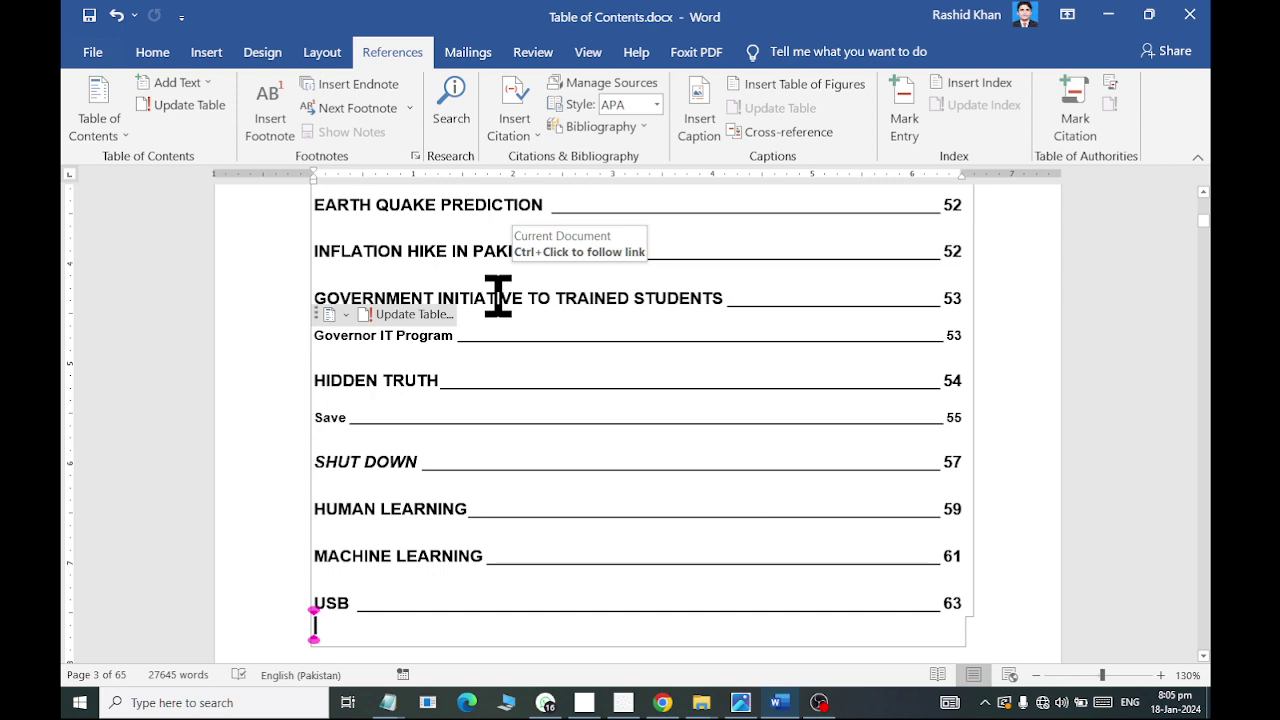
Step: Scroll through the rebuilt contents list, which now ends at USB on page 63
{"action": "scroll", "coordinate": [1000, 370], "scroll_direction": "up", "scroll_amount": 1}
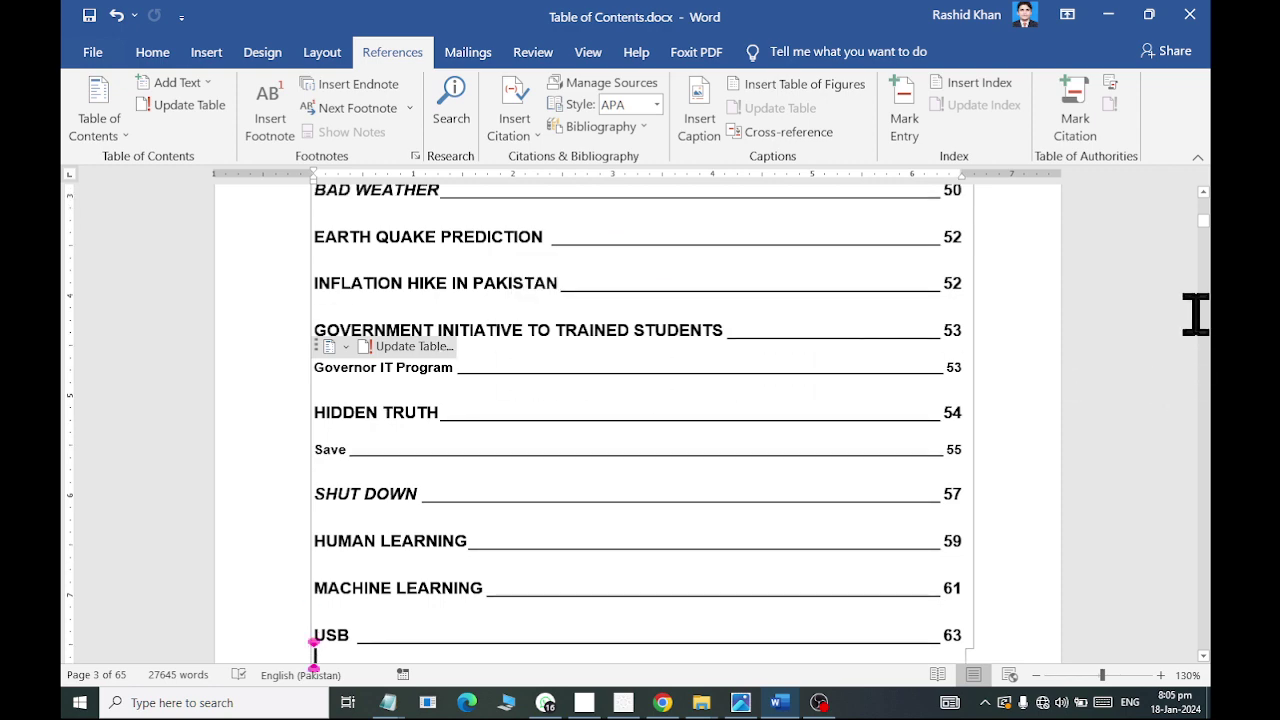
{"action": "left_click_drag", "start_coordinate": [1205, 222], "coordinate": [1205, 200]}
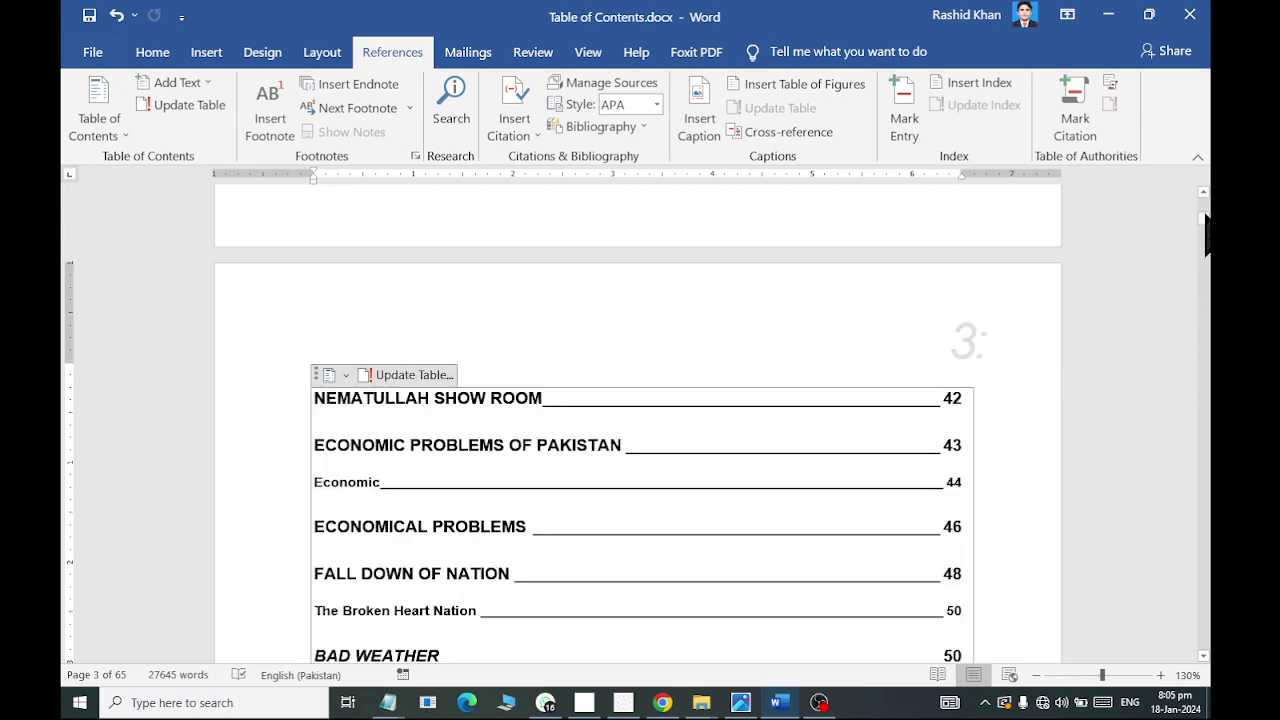
{"action": "scroll", "coordinate": [820, 451], "scroll_direction": "down", "scroll_amount": 1}
{"action": "scroll", "coordinate": [820, 451], "scroll_direction": "down", "scroll_amount": 5}
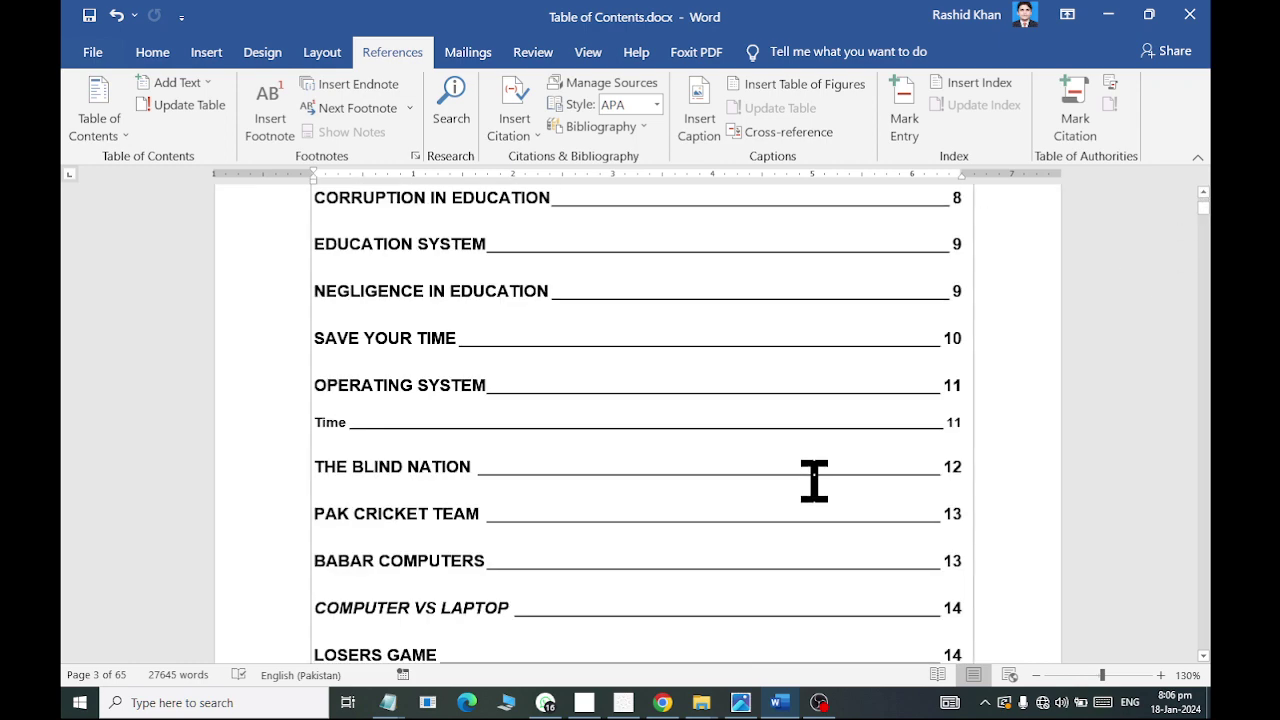
{"action": "scroll", "coordinate": [814, 480], "scroll_direction": "down", "scroll_amount": 10}
{"action": "scroll", "coordinate": [1207, 450], "scroll_direction": "down", "scroll_amount": 10}
{"action": "scroll", "coordinate": [1207, 450], "scroll_direction": "down", "scroll_amount": 10}
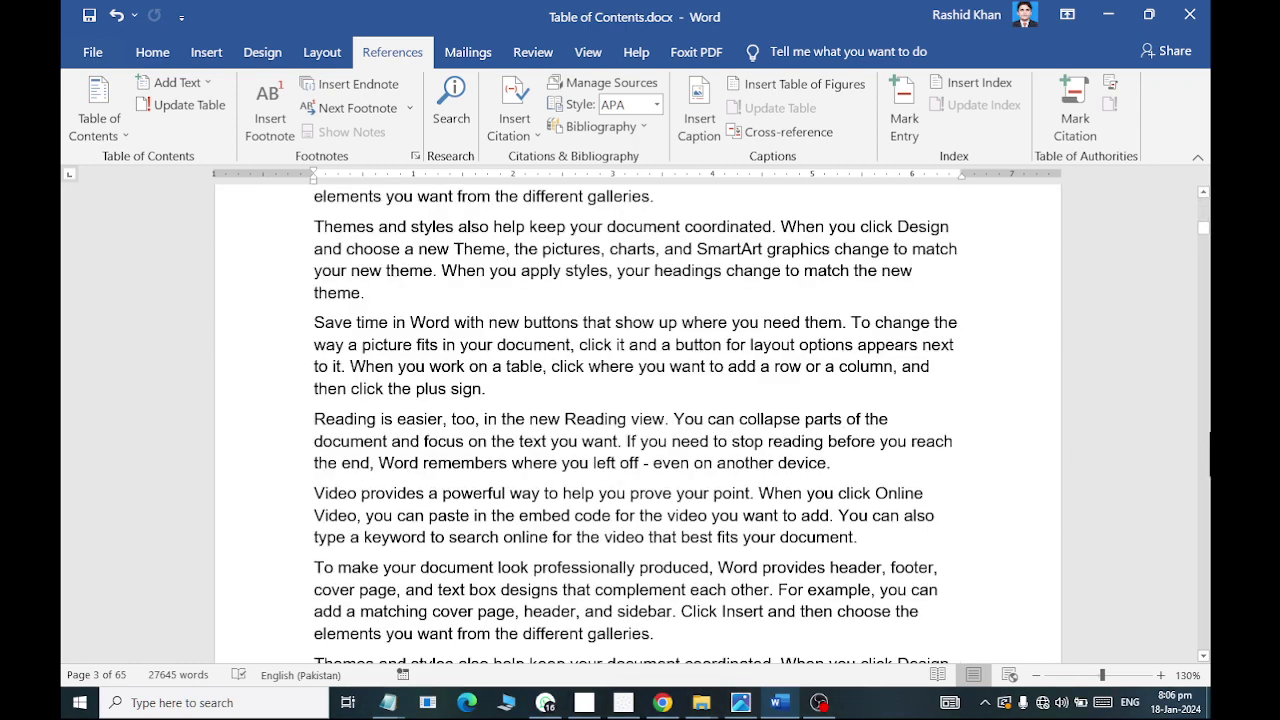
{"action": "scroll", "coordinate": [1209, 452], "scroll_direction": "down", "scroll_amount": 6}
{"action": "scroll", "coordinate": [1209, 452], "scroll_direction": "down", "scroll_amount": 5}
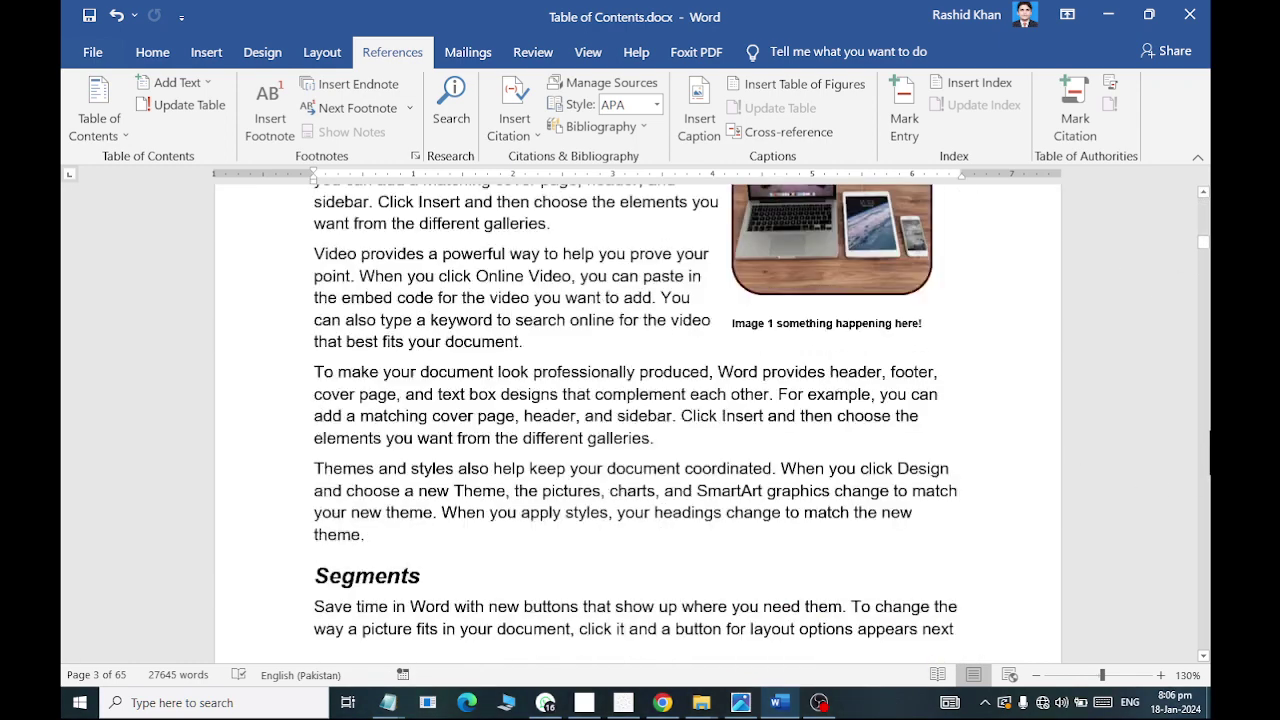
{"action": "left_click", "coordinate": [818, 270]}
{"action": "scroll", "coordinate": [818, 270], "scroll_direction": "up", "scroll_amount": 3}
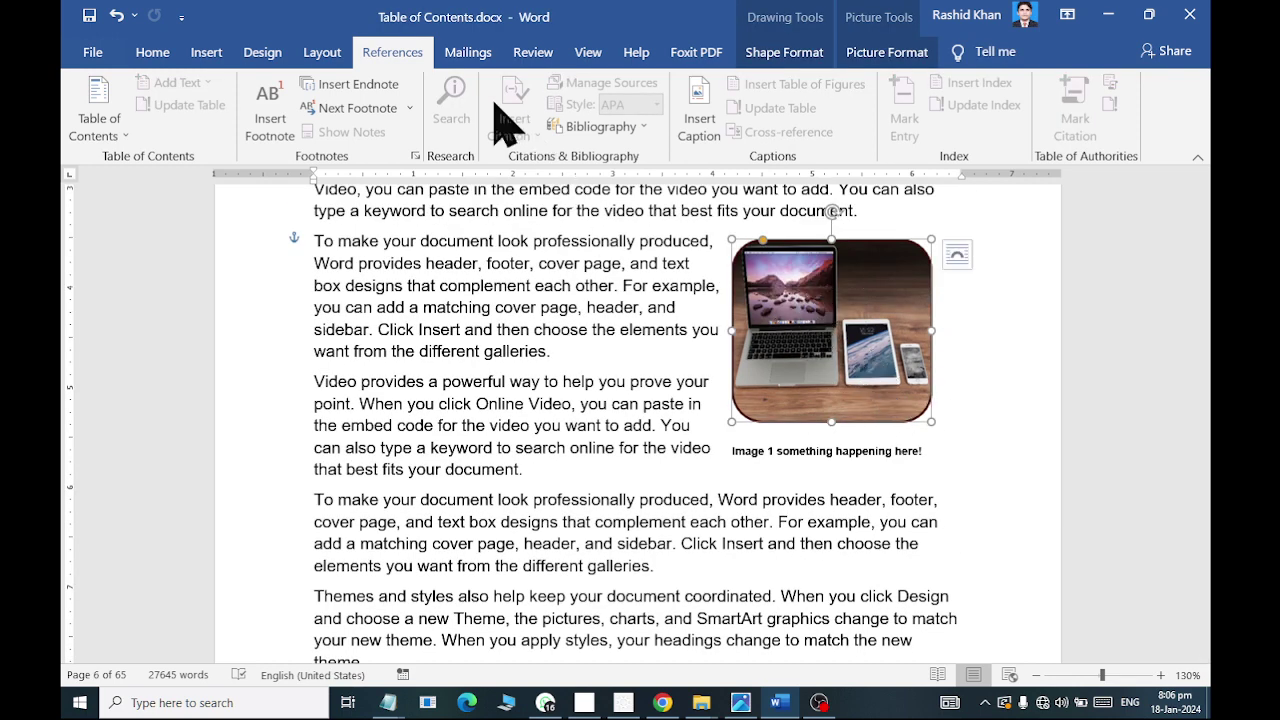
{"action": "left_click", "coordinate": [697, 139]}
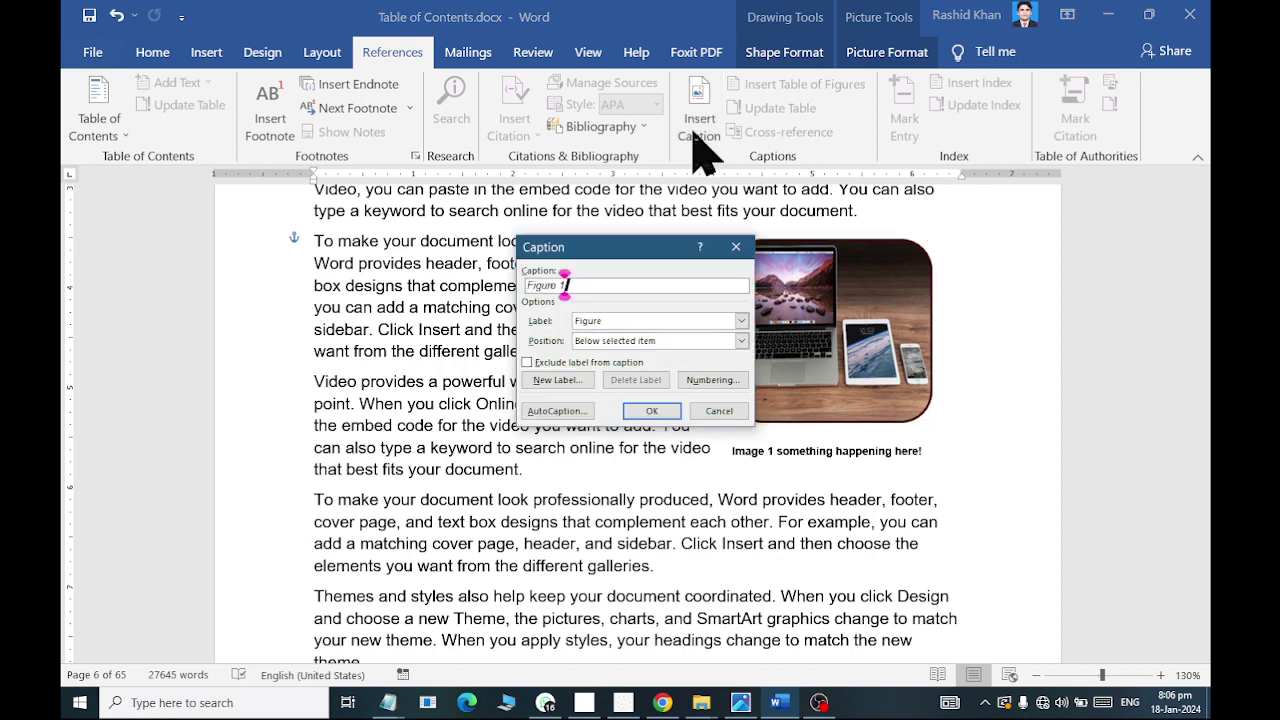
{"action": "left_click", "coordinate": [634, 322]}
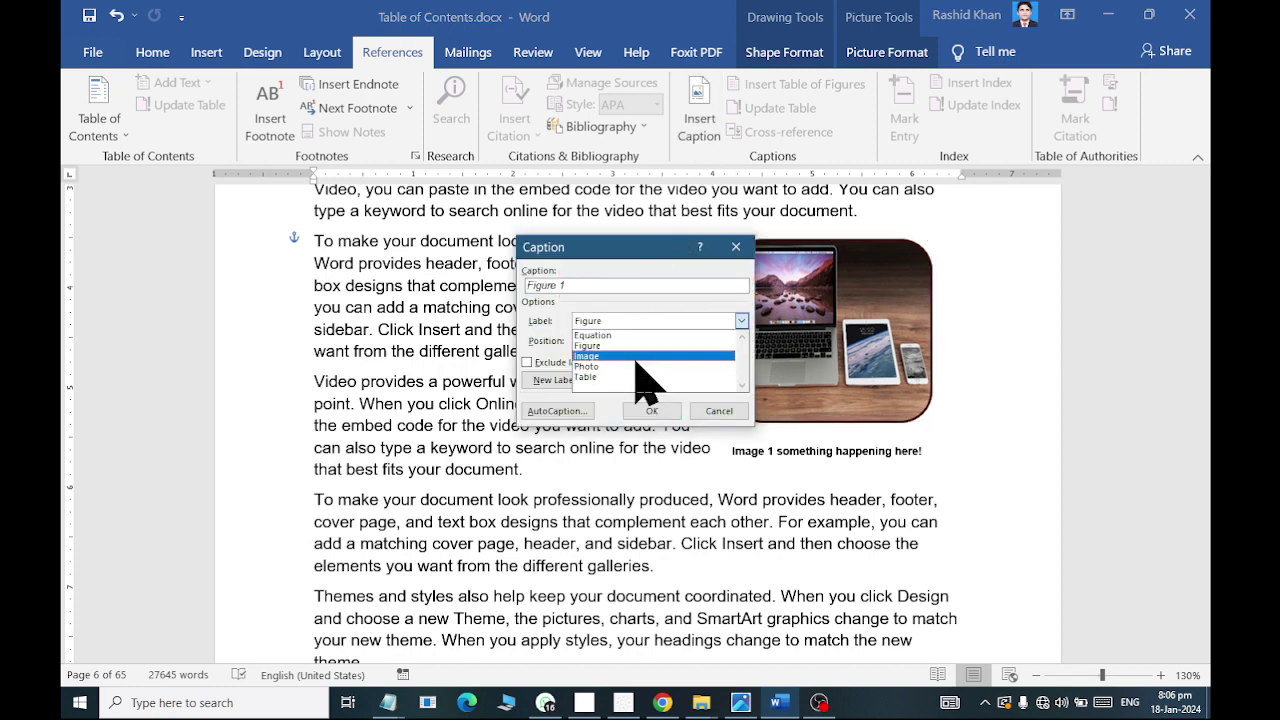
{"action": "left_click", "coordinate": [641, 336]}
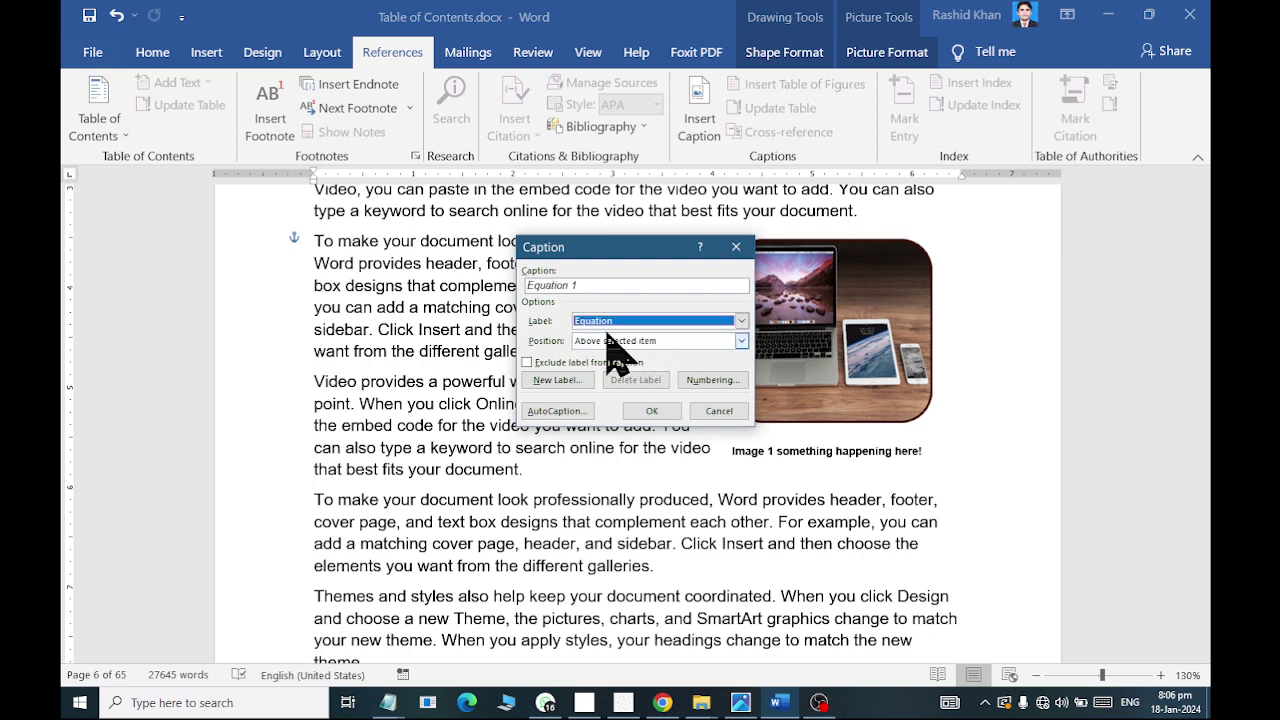
{"action": "left_click", "coordinate": [557, 380]}
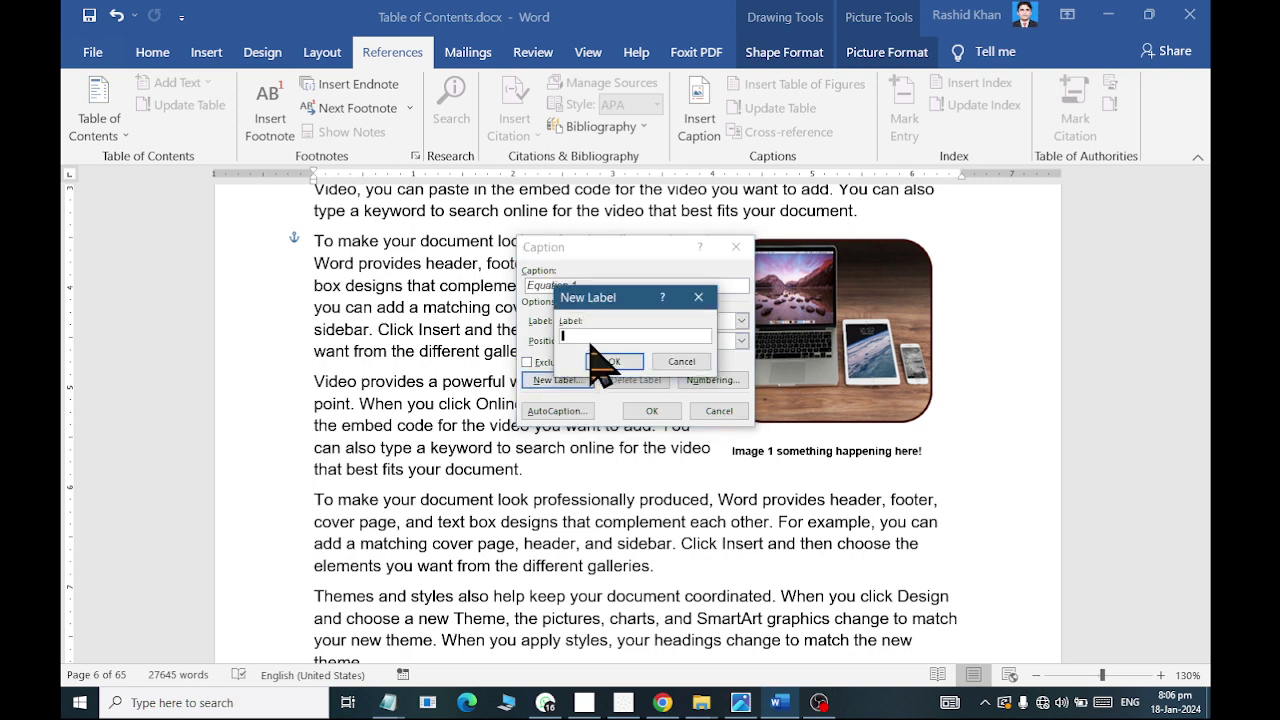
{"action": "left_click", "coordinate": [679, 362]}
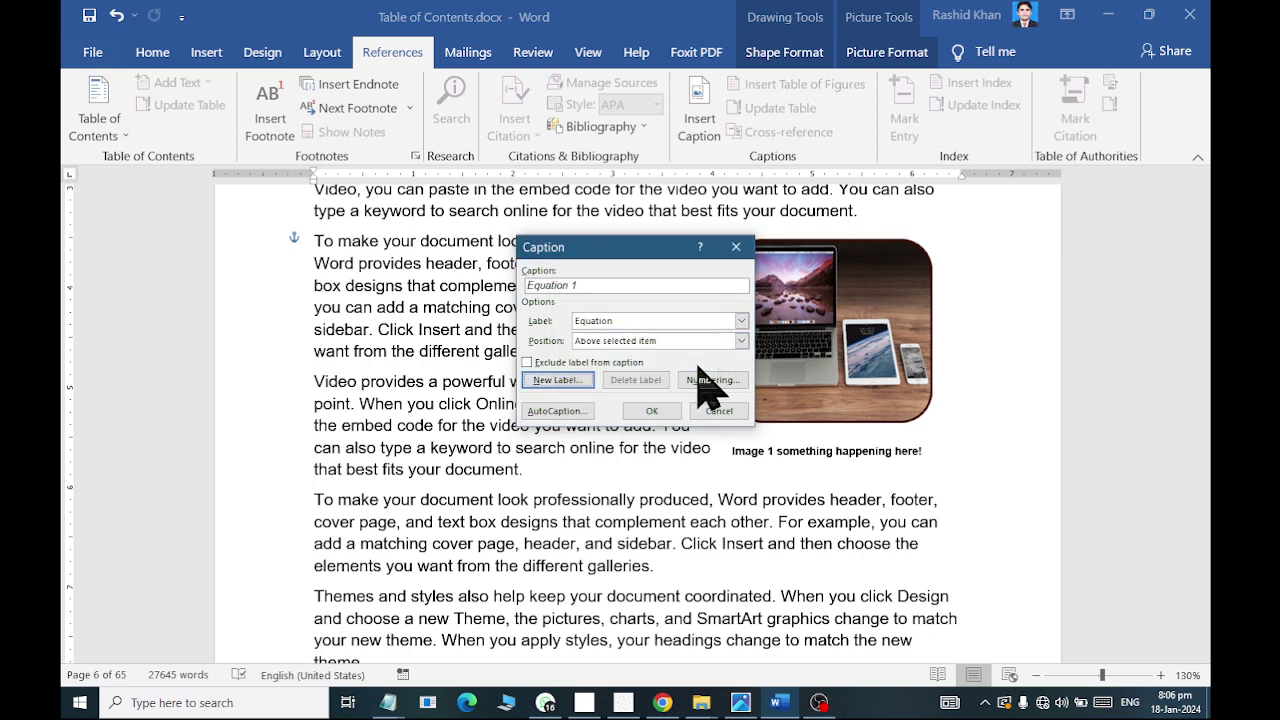
{"action": "left_click", "coordinate": [636, 320]}
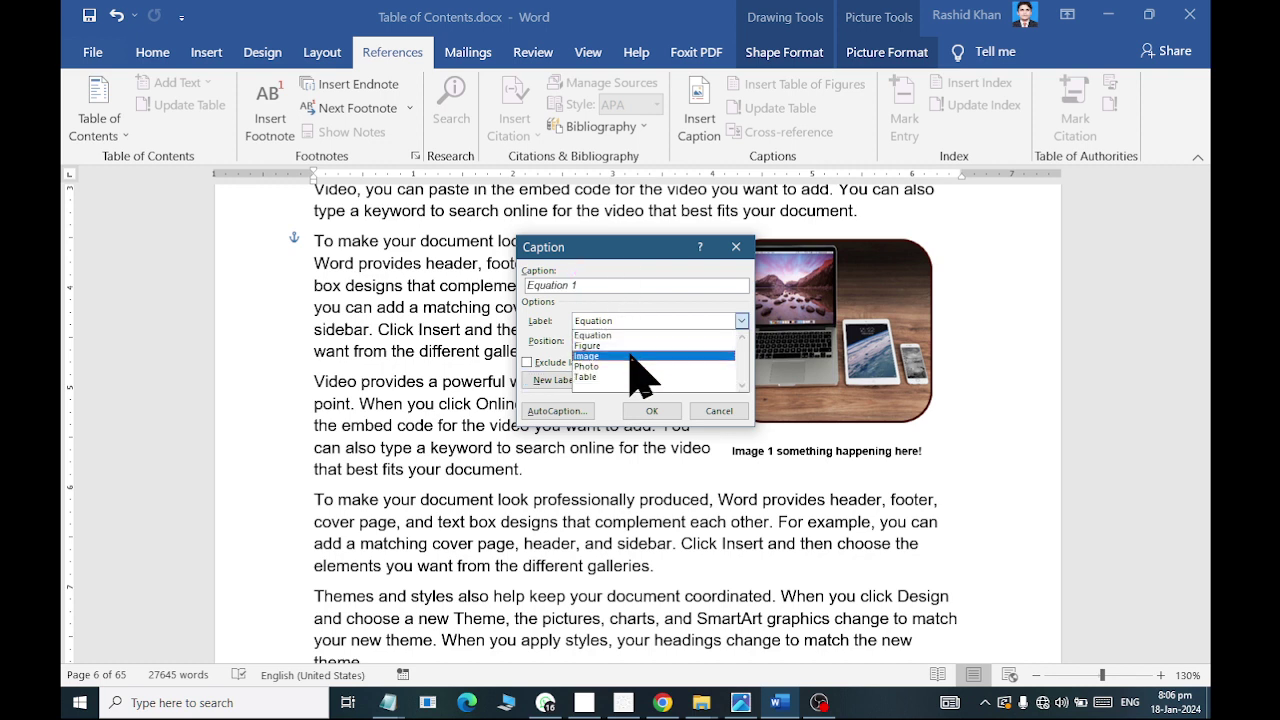
{"action": "left_click", "coordinate": [631, 360]}
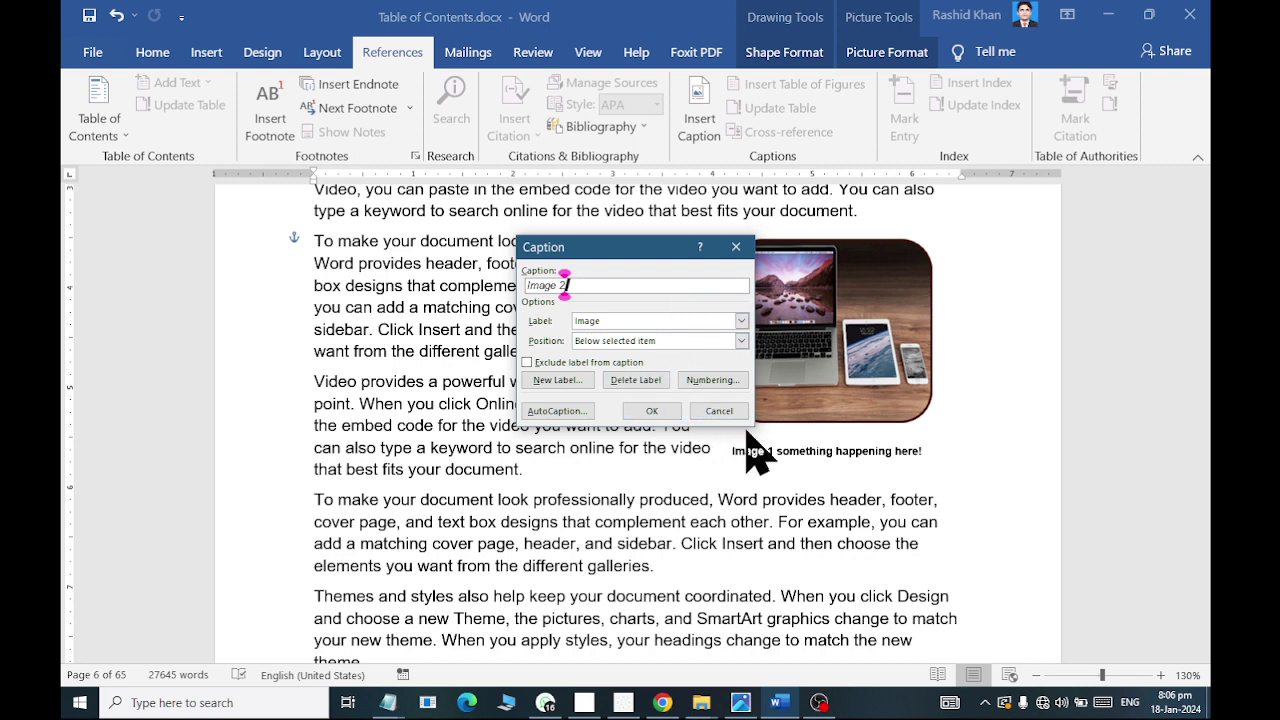
{"action": "left_click", "coordinate": [719, 411]}
{"action": "left_click", "coordinate": [876, 455]}
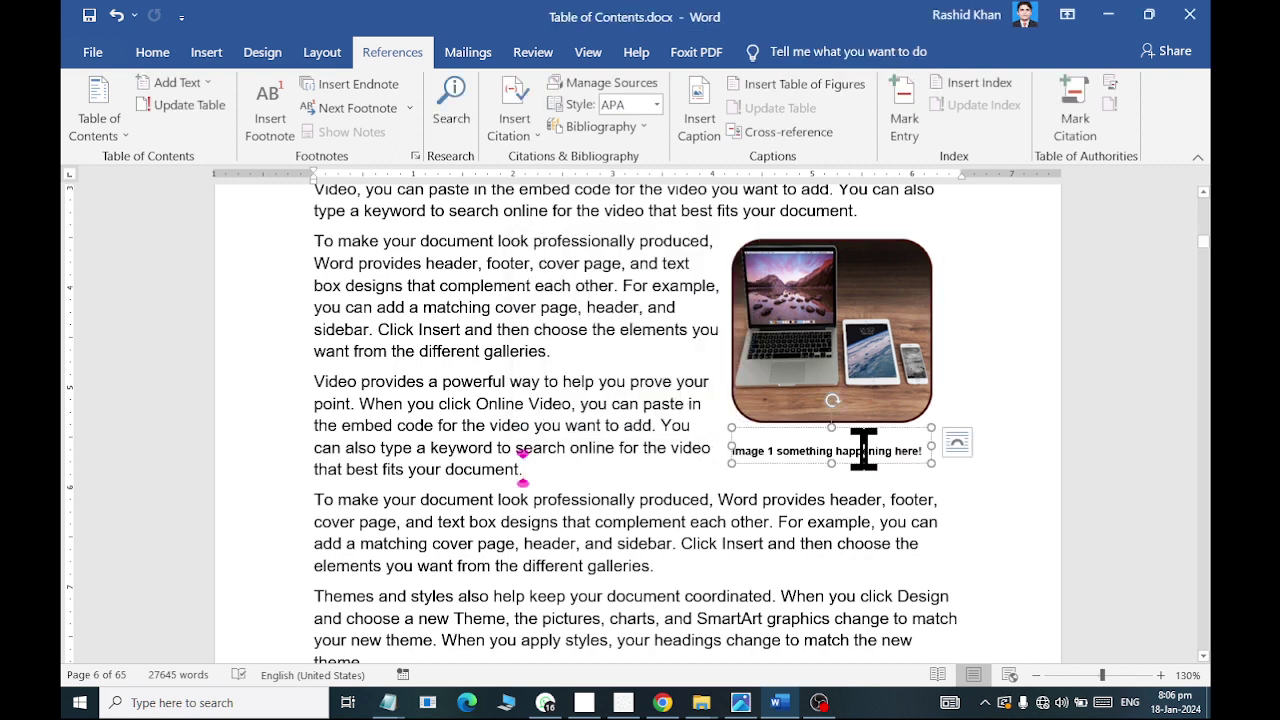
{"action": "scroll", "coordinate": [876, 455], "scroll_direction": "down", "scroll_amount": 3}
{"action": "scroll", "coordinate": [846, 494], "scroll_direction": "down", "scroll_amount": 3}
Step: Draw a rounded rectangle shape to the right of the paragraphs on page 7
{"action": "scroll", "coordinate": [826, 389], "scroll_direction": "down", "scroll_amount": 3}
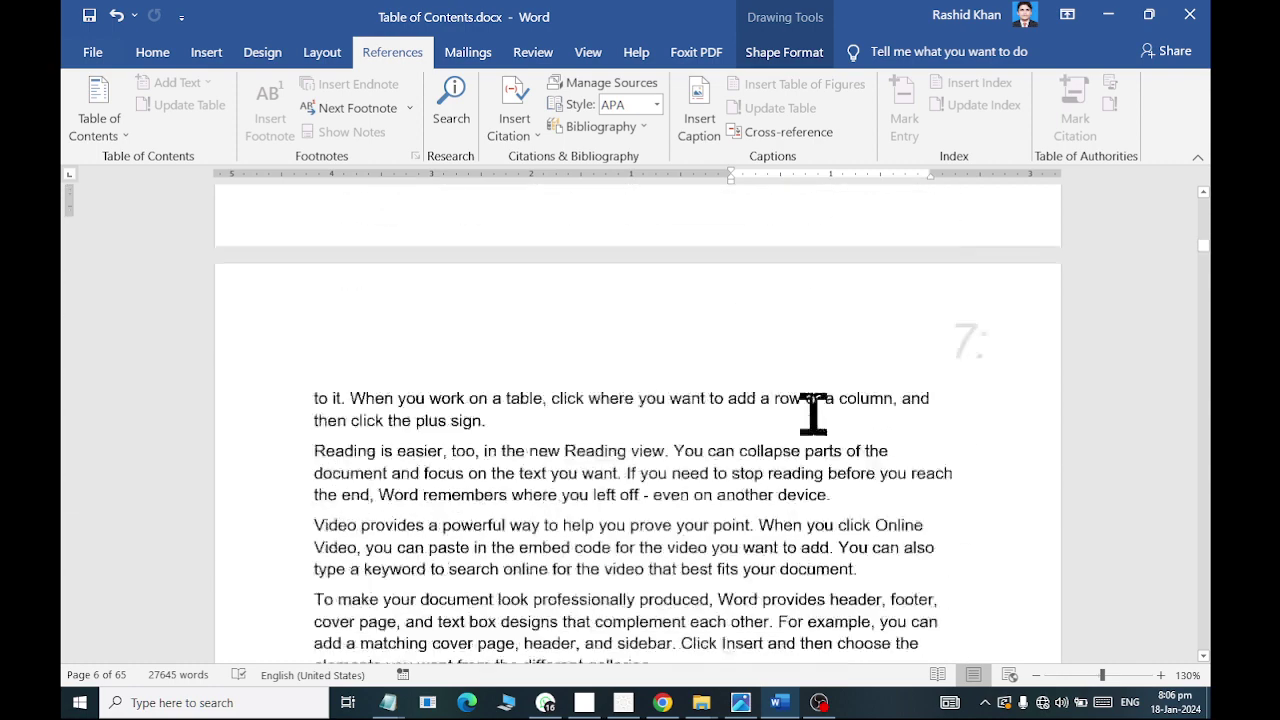
{"action": "scroll", "coordinate": [811, 417], "scroll_direction": "down", "scroll_amount": 2}
{"action": "left_click", "coordinate": [868, 291]}
{"action": "left_click", "coordinate": [206, 52]}
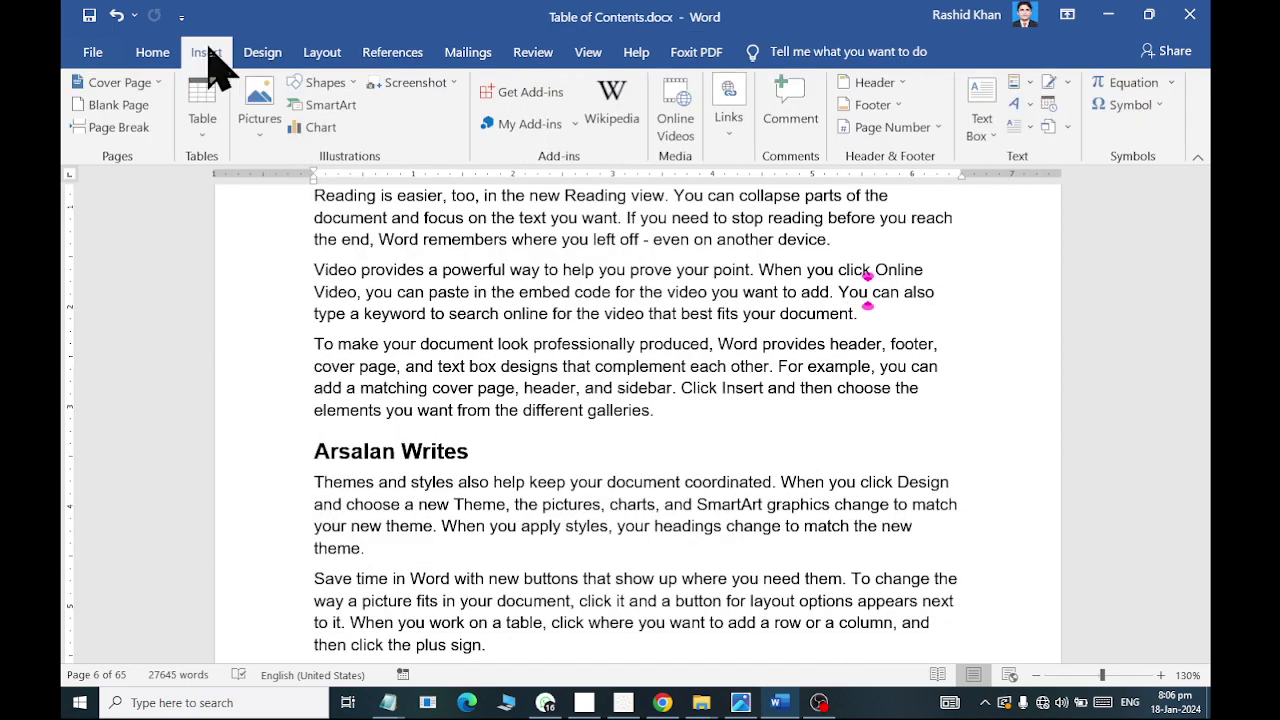
{"action": "left_click", "coordinate": [338, 88]}
{"action": "left_click", "coordinate": [395, 127]}
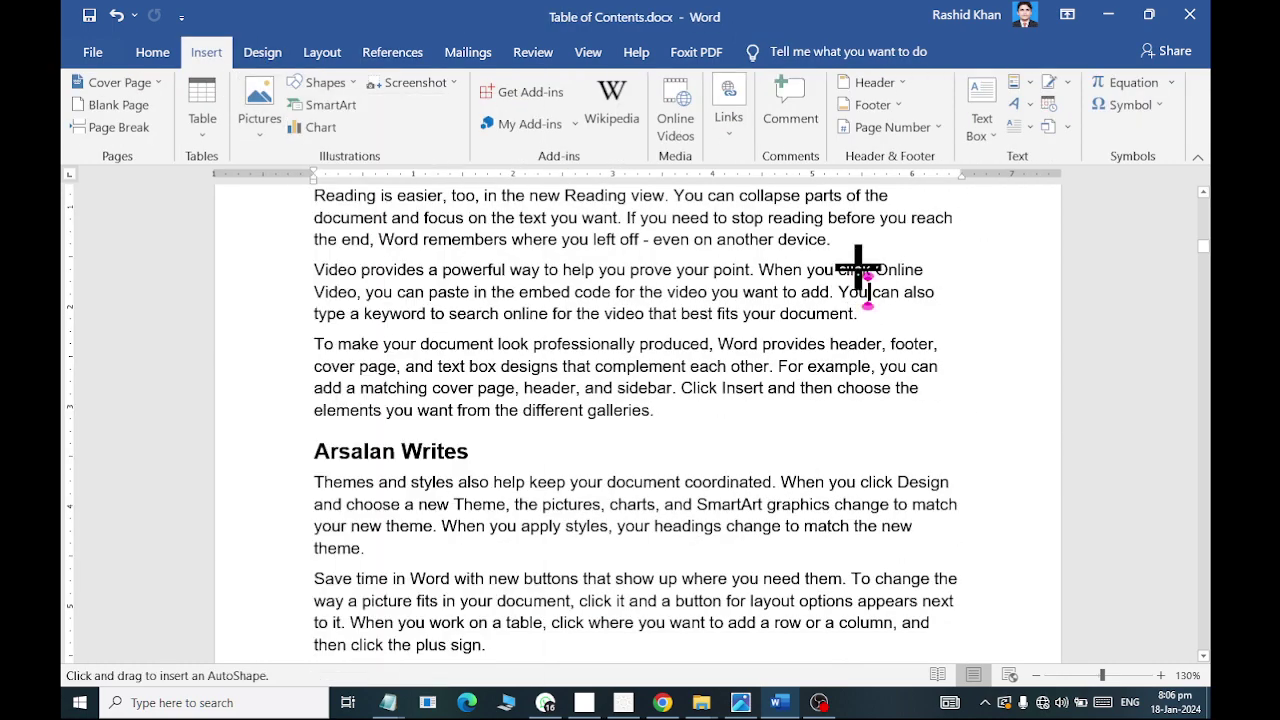
{"action": "left_click_drag", "start_coordinate": [785, 222], "coordinate": [958, 397]}
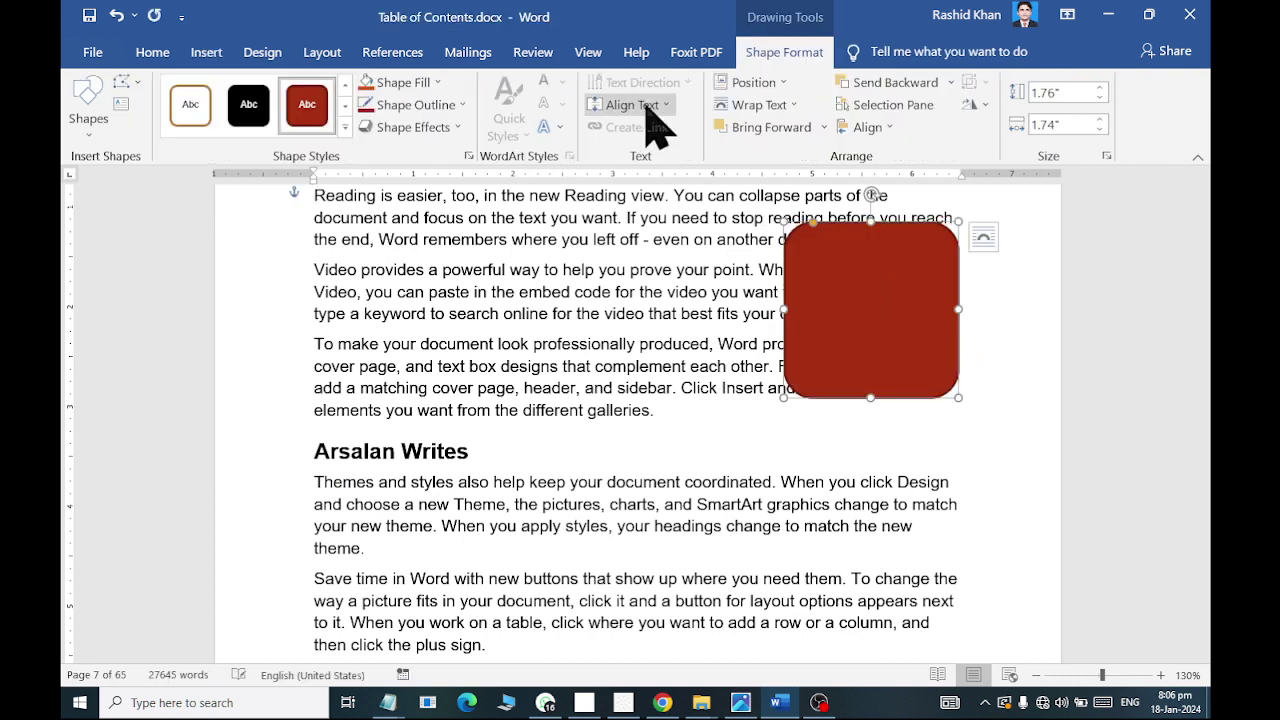
{"action": "left_click", "coordinate": [982, 238]}
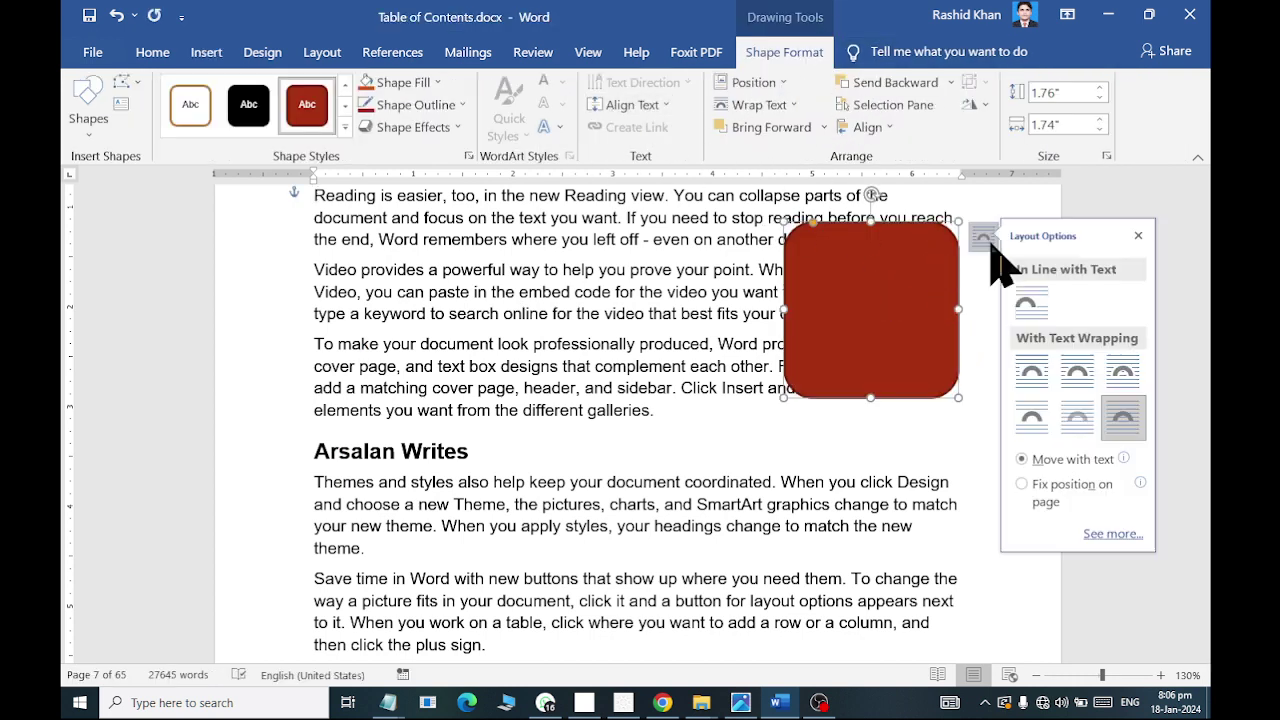
Step: Fill the rounded rectangle with the picture OIG (3).jpeg from the latest folder
{"action": "left_click", "coordinate": [405, 84]}
{"action": "left_click", "coordinate": [425, 318]}
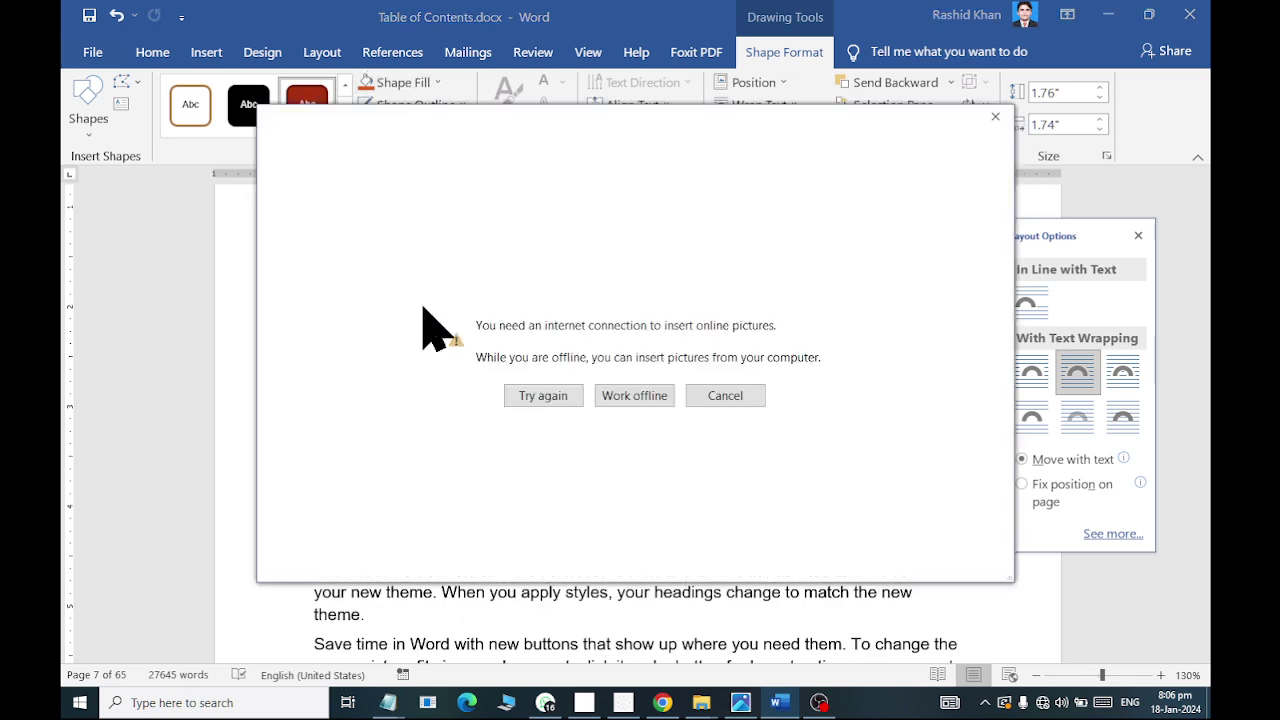
{"action": "left_click", "coordinate": [645, 398]}
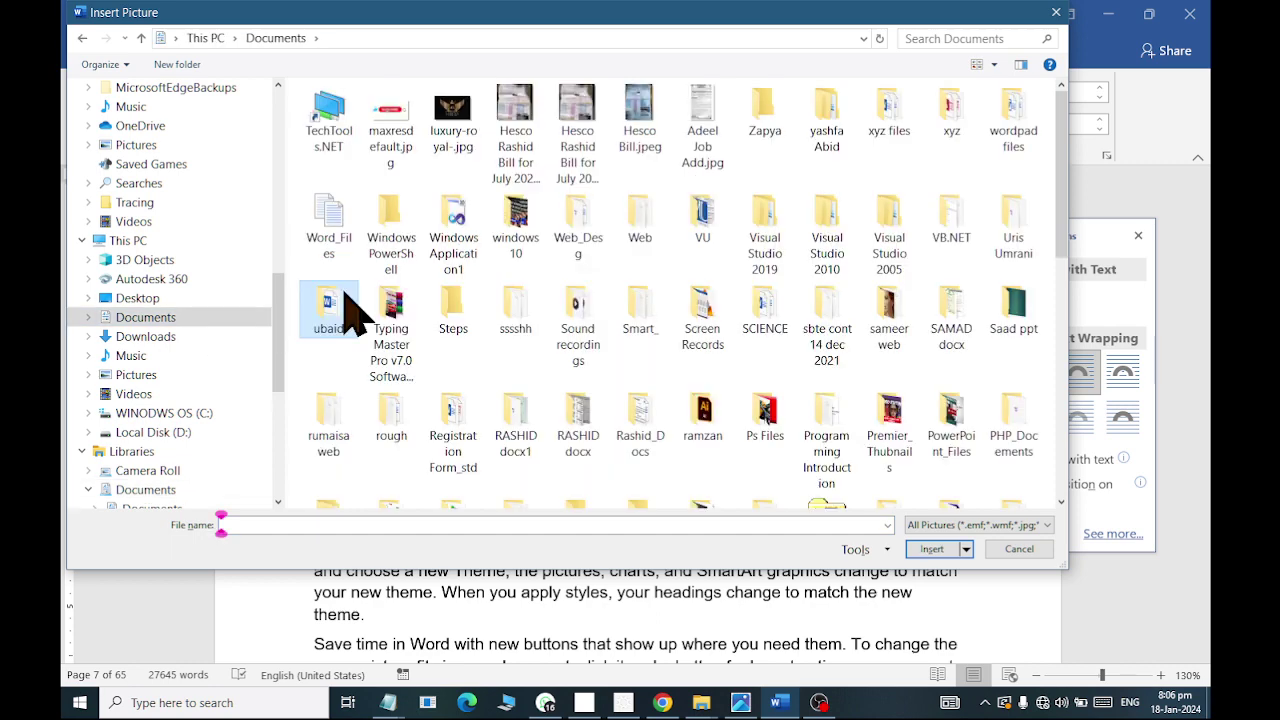
{"action": "type", "text": "latest"}
{"action": "key", "text": "Return"}
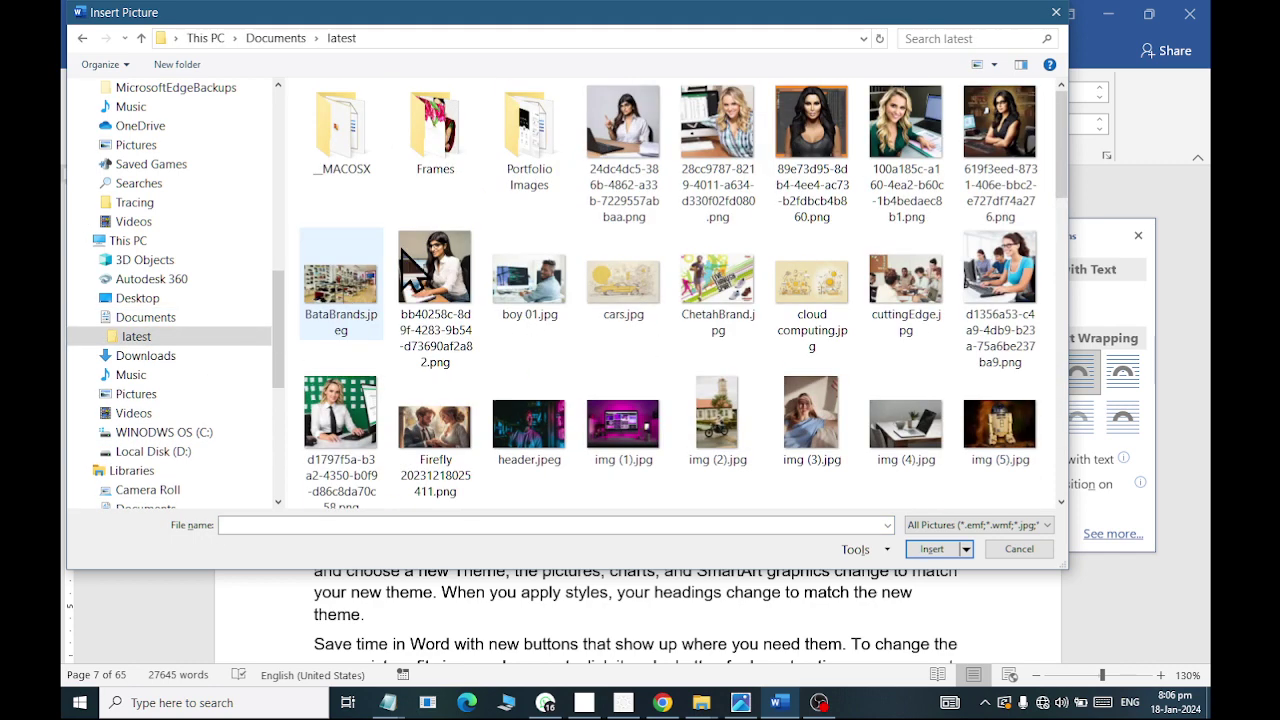
{"action": "scroll", "coordinate": [735, 262], "scroll_direction": "down", "scroll_amount": 1}
{"action": "scroll", "coordinate": [735, 262], "scroll_direction": "down", "scroll_amount": 3}
{"action": "left_click", "coordinate": [822, 320]}
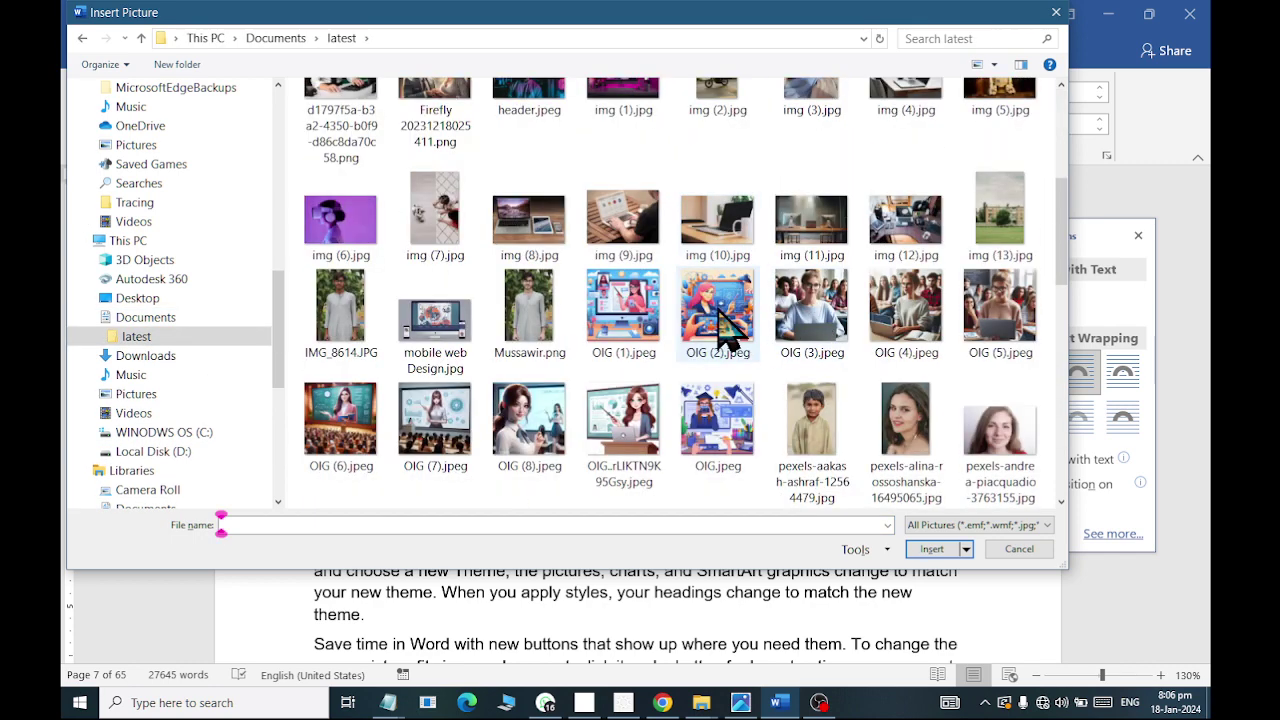
{"action": "double_click", "coordinate": [828, 310]}
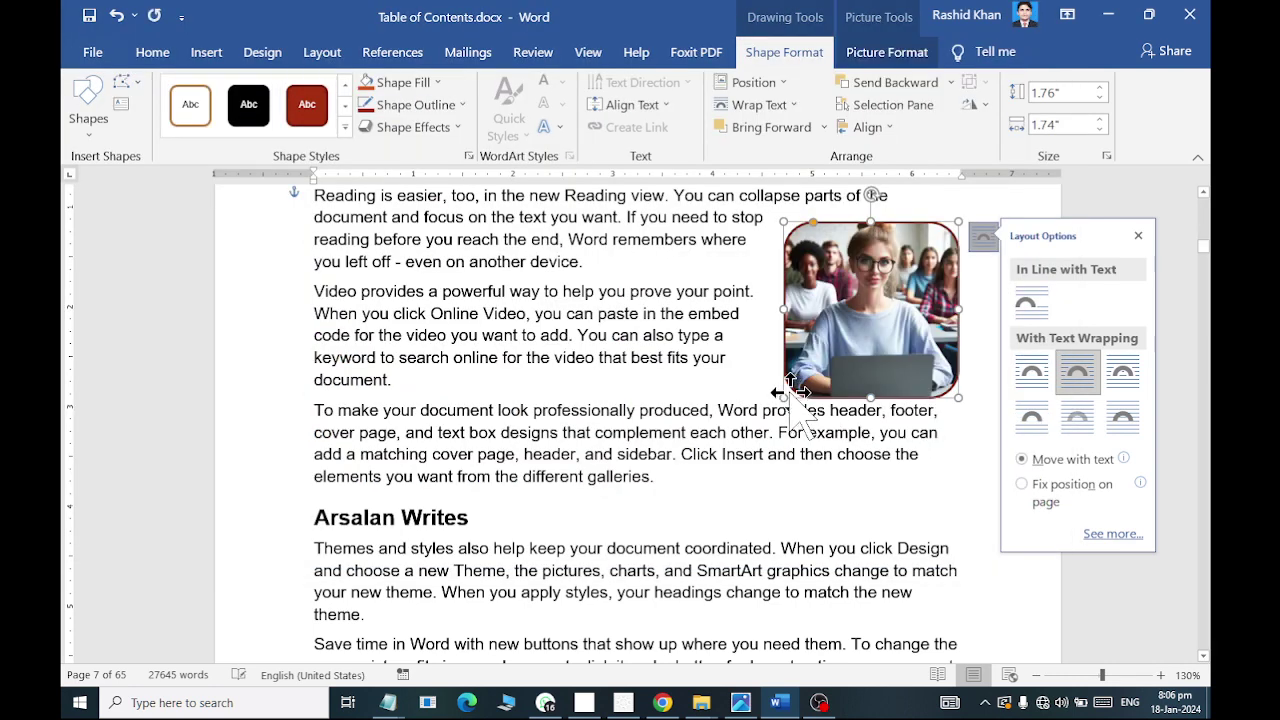
Step: Caption the picture 'Image 2 Women IT EDUCATION' using the Image label
{"action": "left_click", "coordinate": [405, 55]}
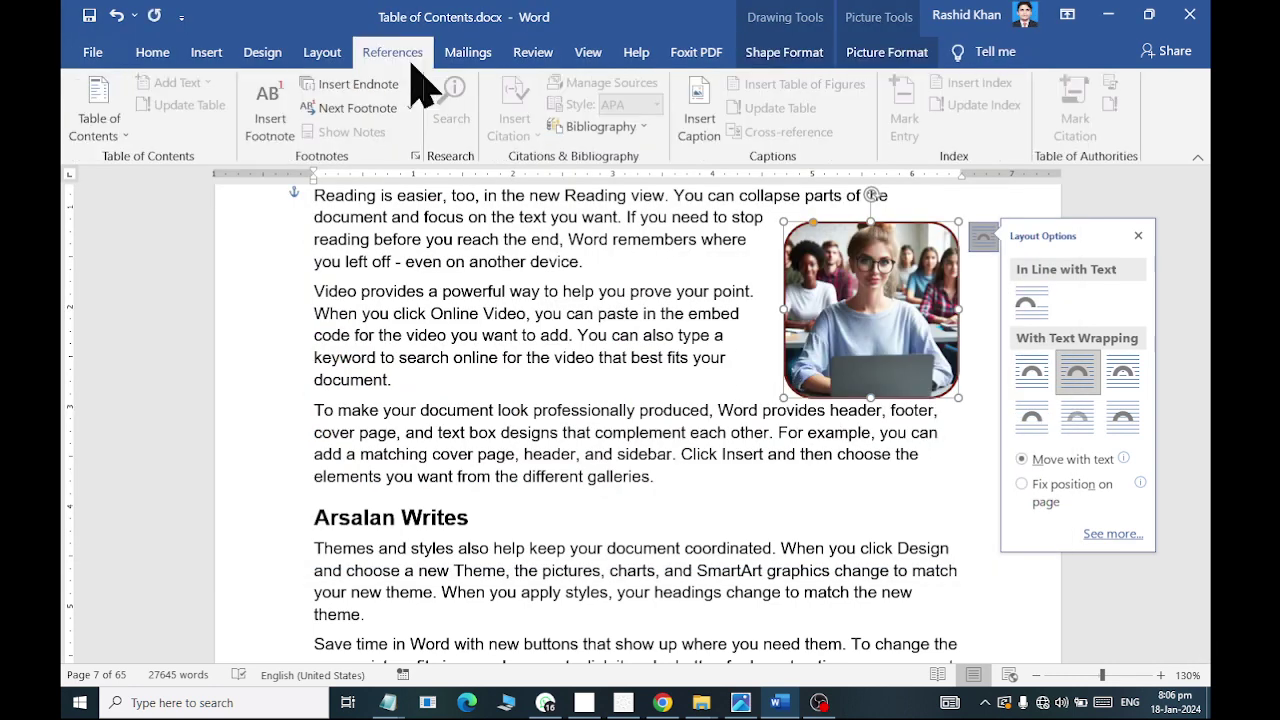
{"action": "left_click", "coordinate": [680, 128]}
{"action": "left_click", "coordinate": [625, 320]}
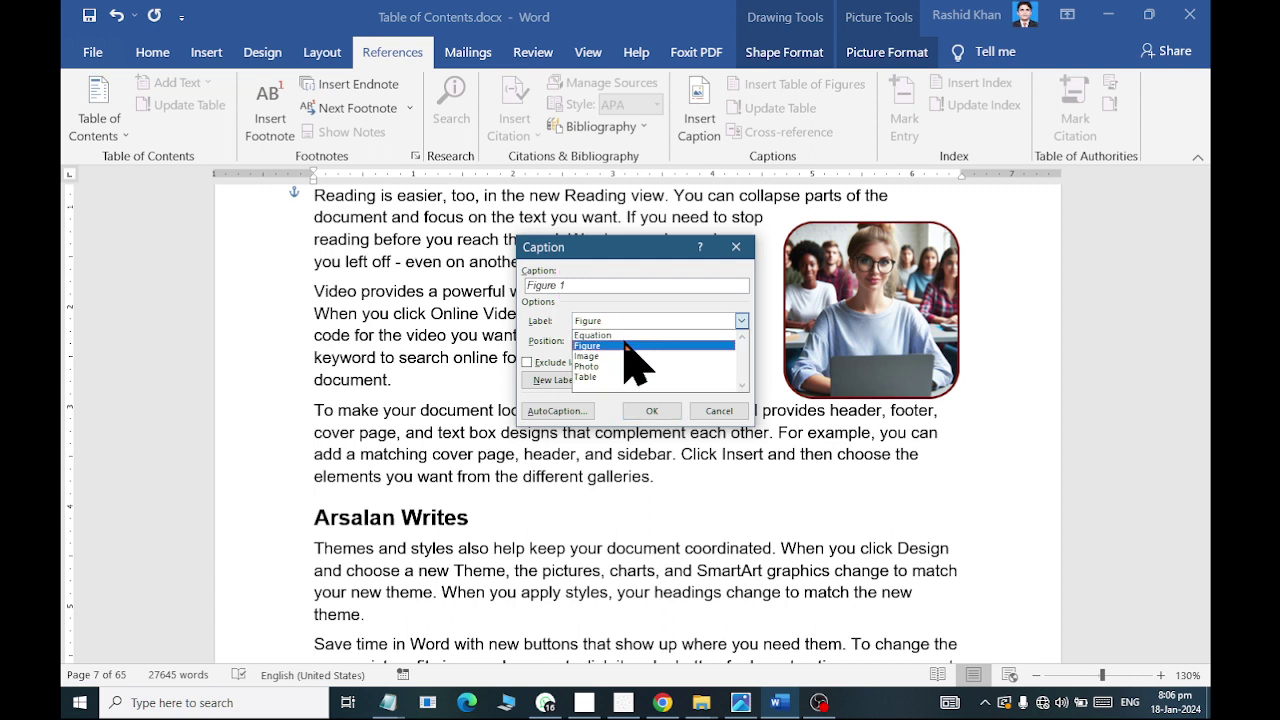
{"action": "left_click", "coordinate": [625, 355]}
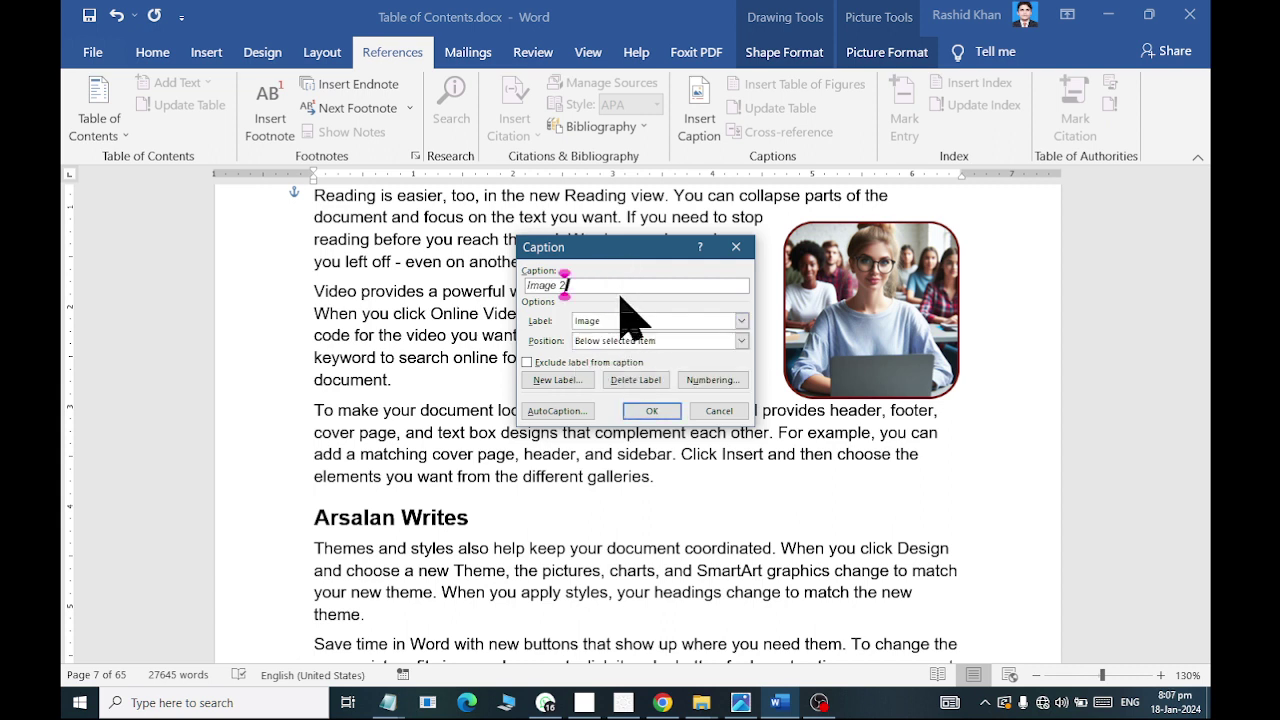
{"action": "type", "text": " Women "}
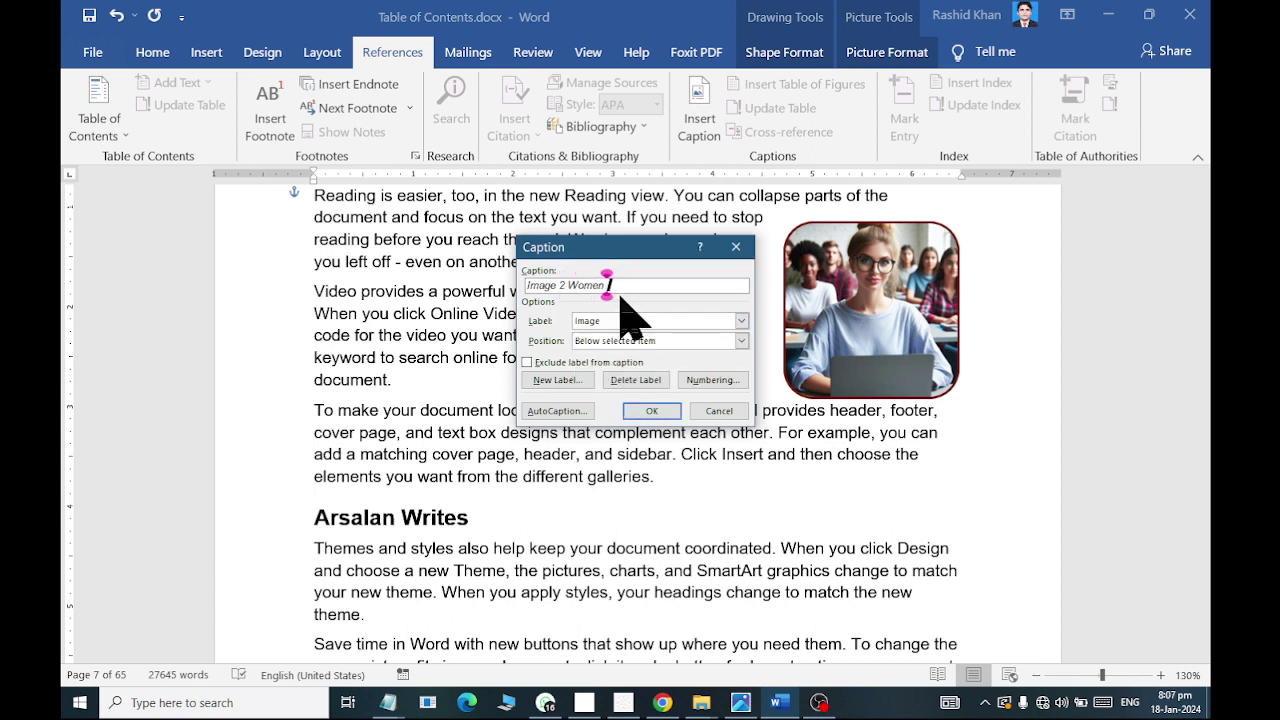
{"action": "type", "text": "IT EDUCATION"}
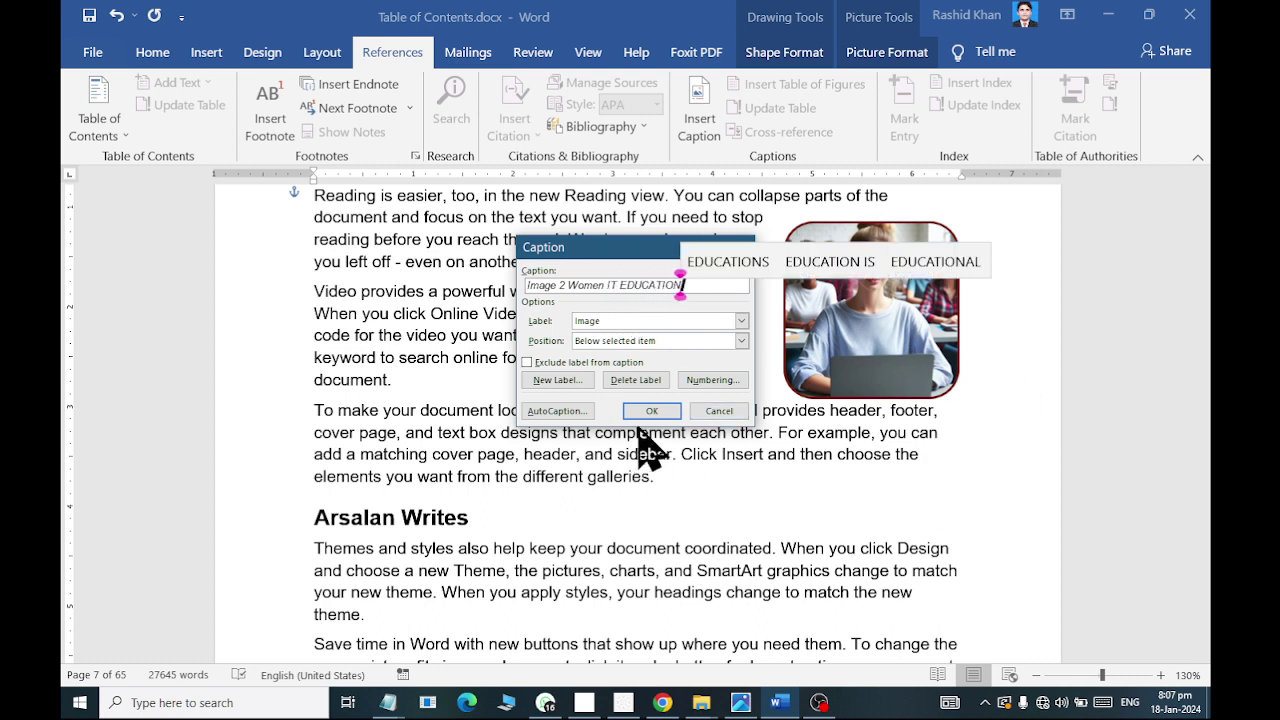
{"action": "left_click", "coordinate": [651, 411]}
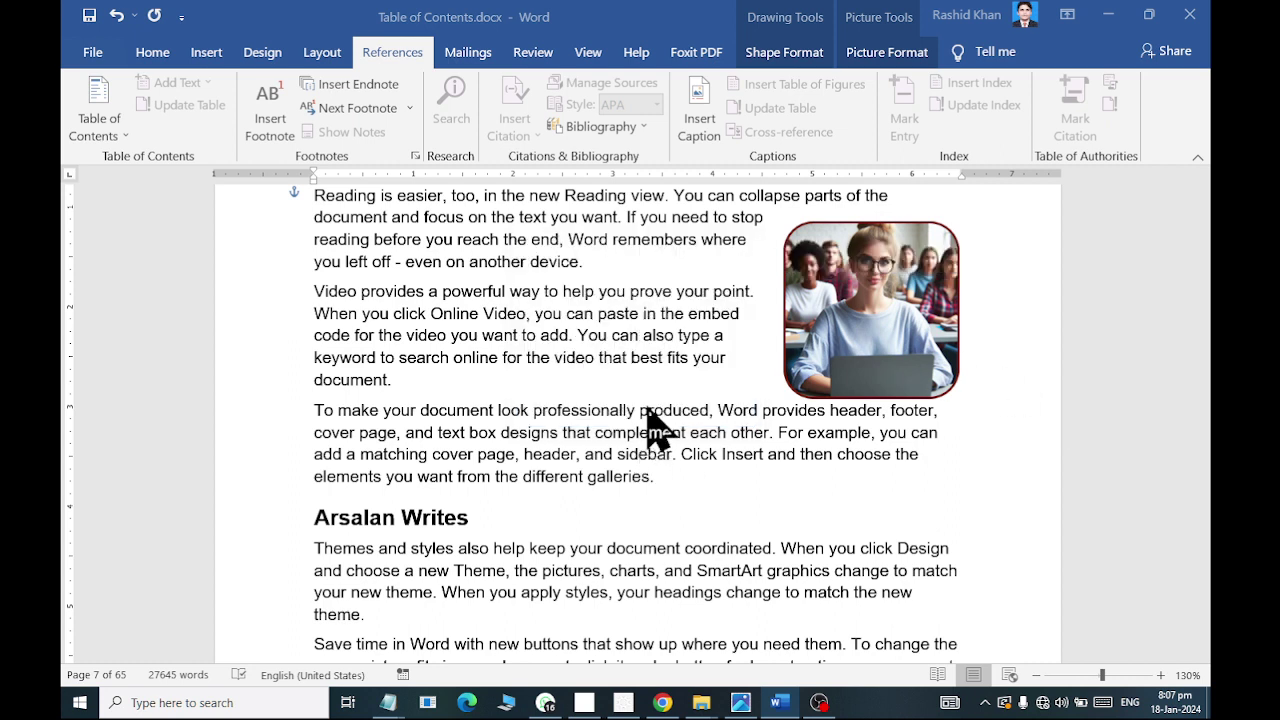
{"action": "left_click", "coordinate": [617, 437]}
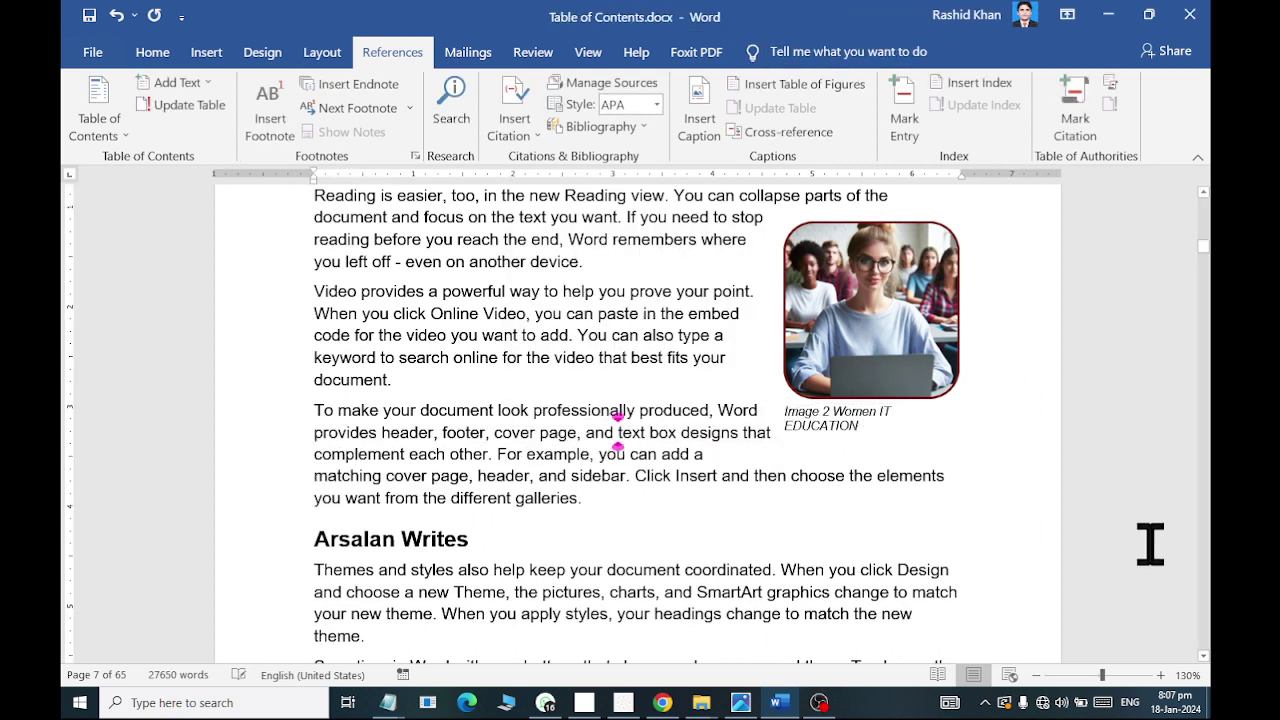
Step: Scroll to the end of the contents list on page 3 and click the empty line below USB
{"action": "left_click_drag", "start_coordinate": [1205, 258], "coordinate": [1180, 215]}
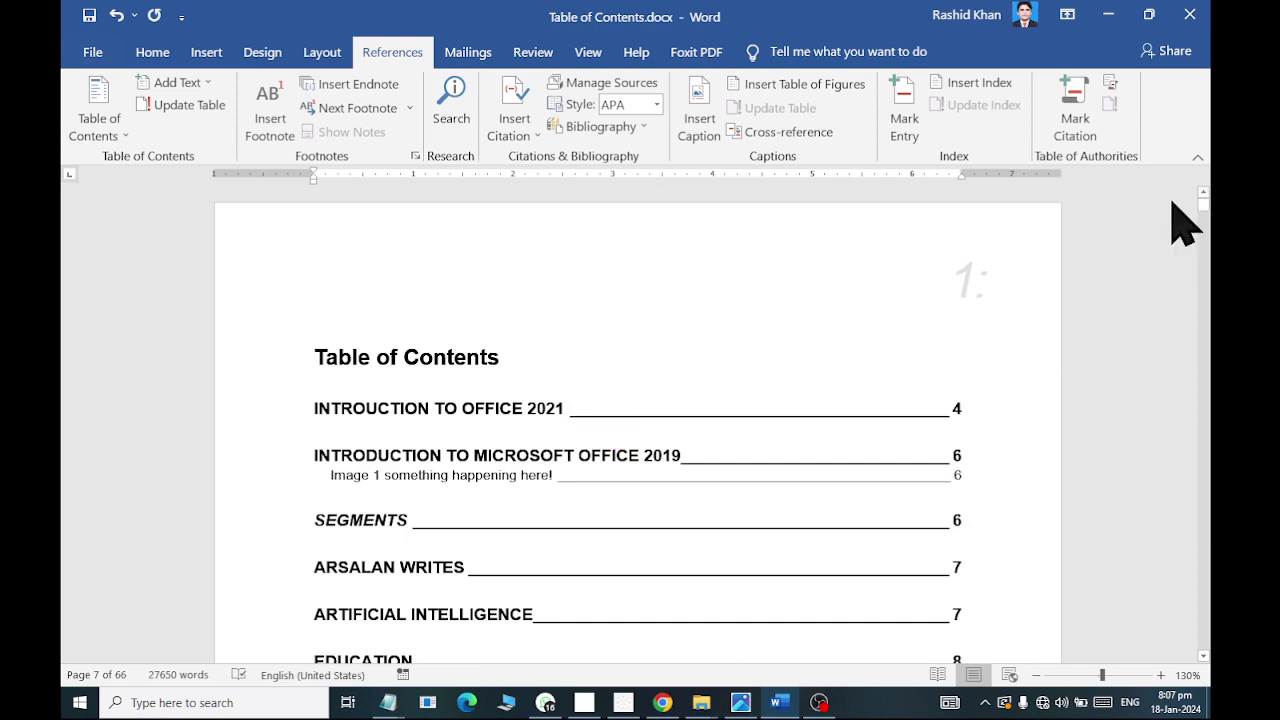
{"action": "scroll", "coordinate": [823, 320], "scroll_direction": "down", "scroll_amount": 15}
{"action": "scroll", "coordinate": [826, 337], "scroll_direction": "down", "scroll_amount": 5}
{"action": "scroll", "coordinate": [837, 334], "scroll_direction": "down", "scroll_amount": 5}
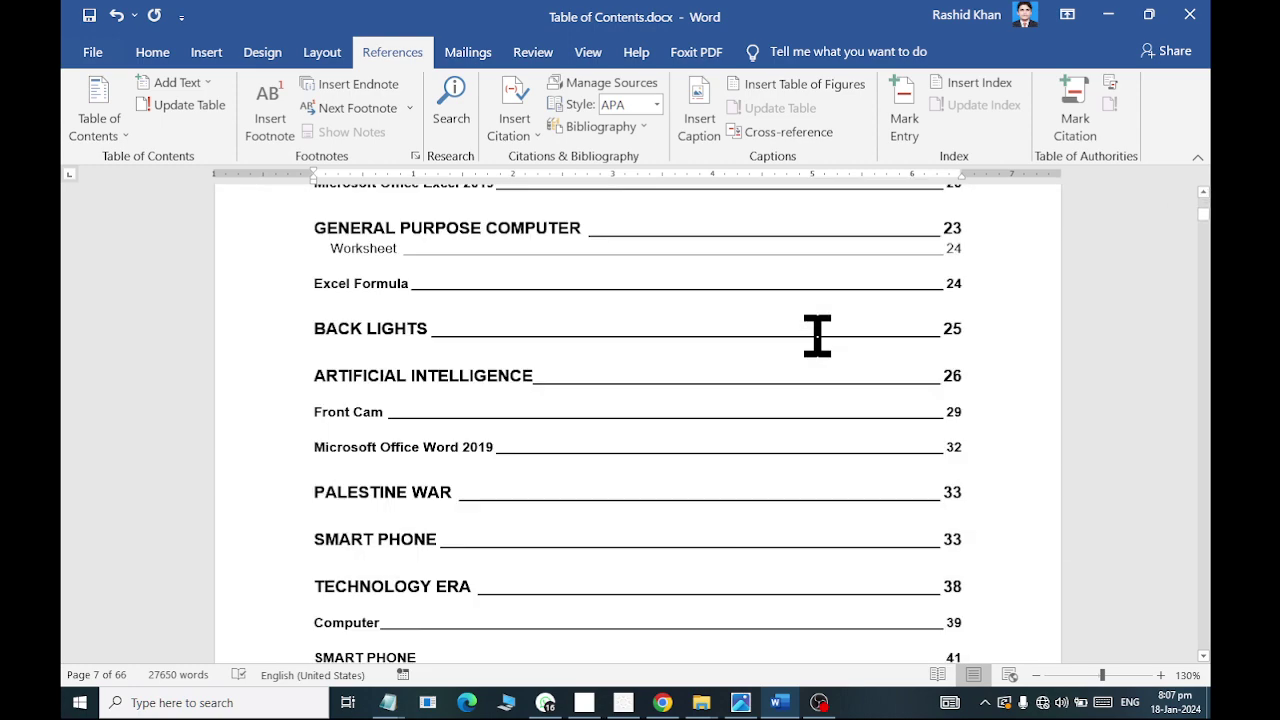
{"action": "scroll", "coordinate": [817, 334], "scroll_direction": "down", "scroll_amount": 5}
{"action": "scroll", "coordinate": [857, 323], "scroll_direction": "down", "scroll_amount": 2}
{"action": "scroll", "coordinate": [709, 380], "scroll_direction": "down", "scroll_amount": 4}
{"action": "scroll", "coordinate": [714, 371], "scroll_direction": "down", "scroll_amount": 3}
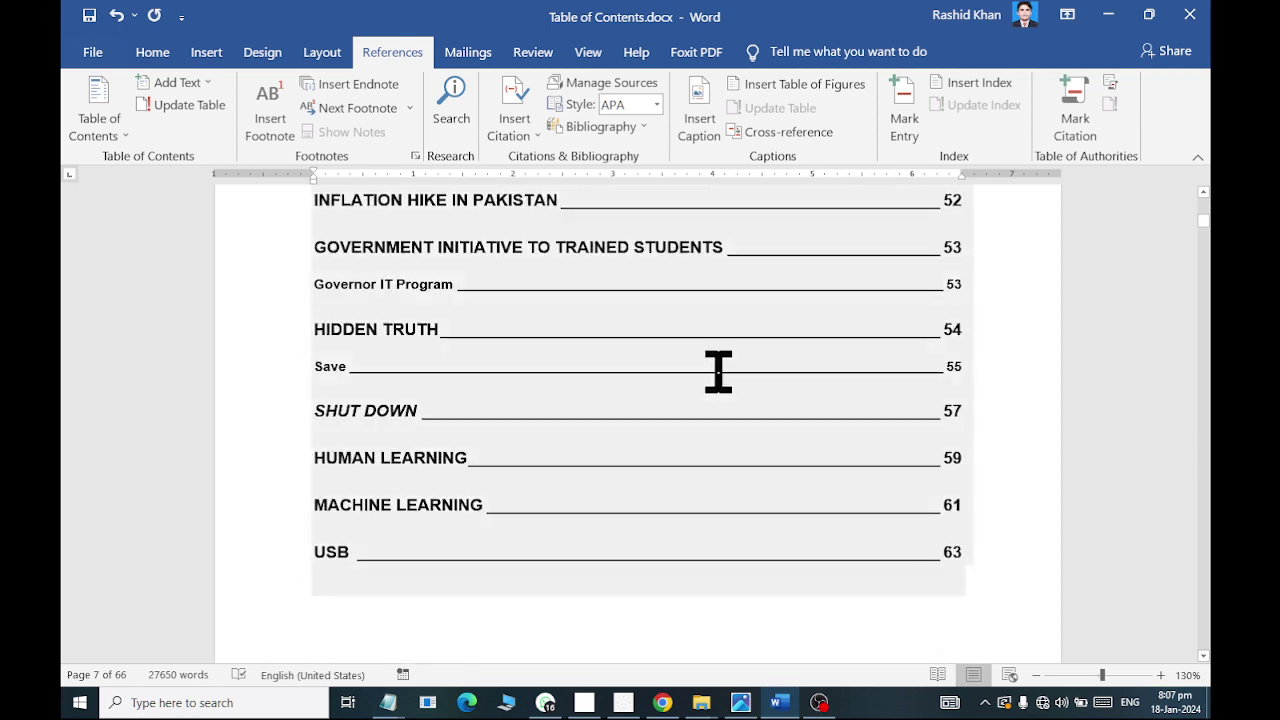
{"action": "scroll", "coordinate": [549, 380], "scroll_direction": "down", "scroll_amount": 3}
{"action": "left_click", "coordinate": [517, 380]}
{"action": "left_click", "coordinate": [345, 353]}
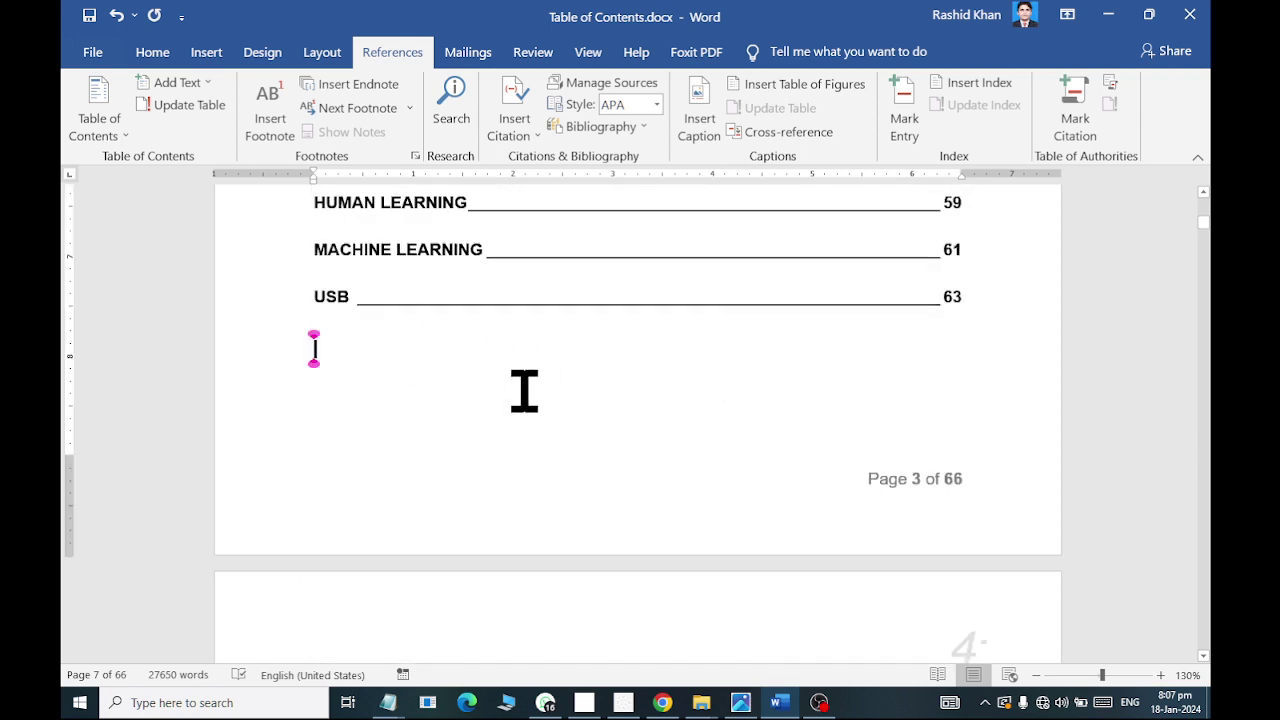
Step: Insert a table of figures using the Image caption label
{"action": "left_click", "coordinate": [798, 84]}
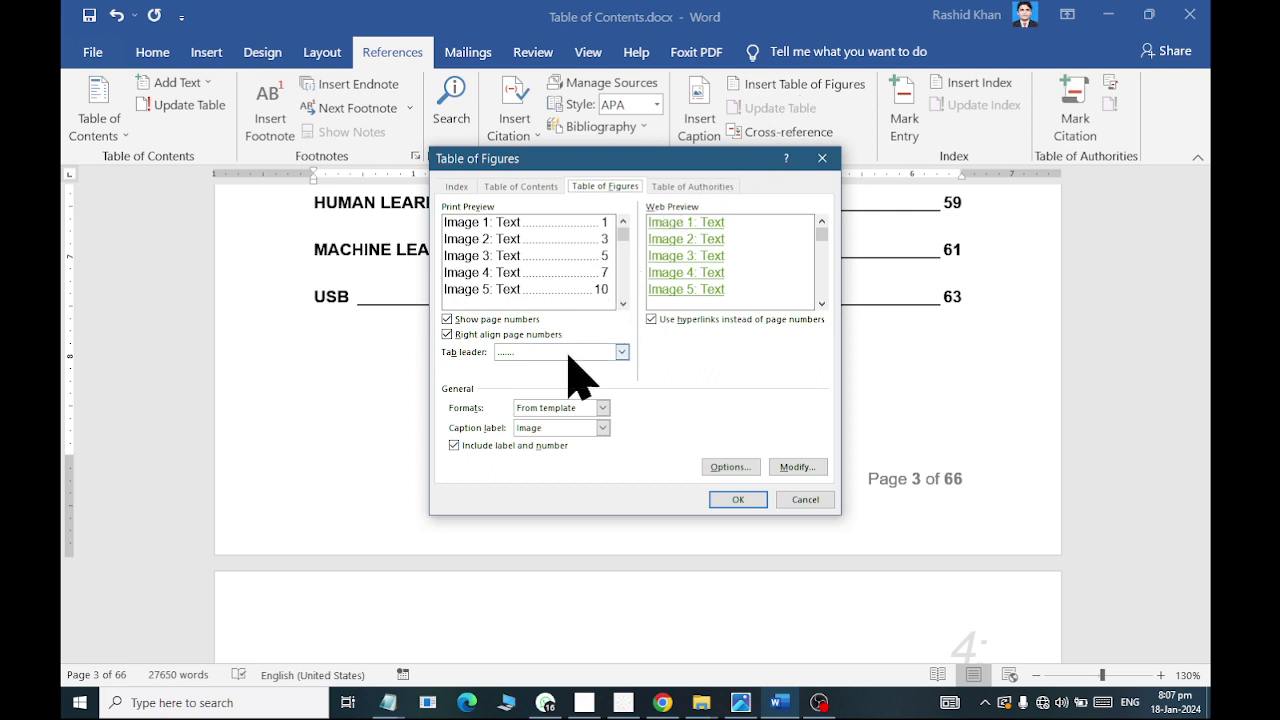
{"action": "left_click", "coordinate": [574, 427]}
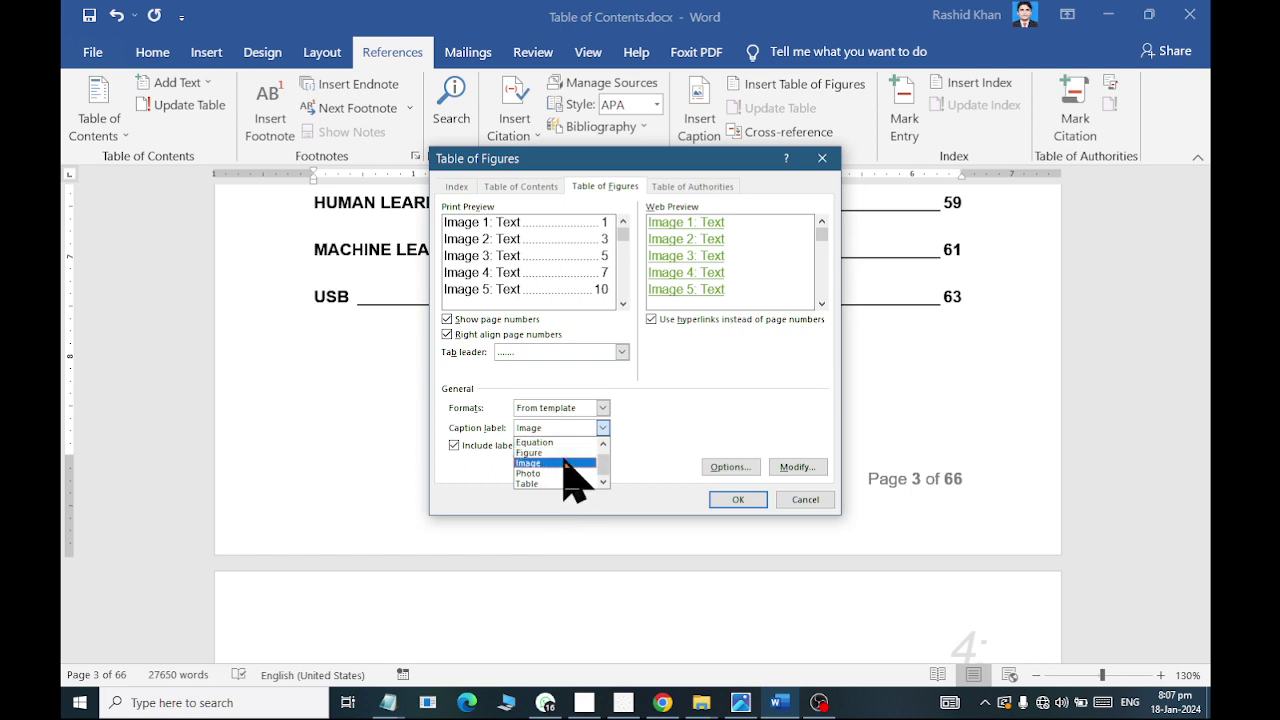
{"action": "left_click", "coordinate": [563, 463]}
{"action": "left_click", "coordinate": [737, 499]}
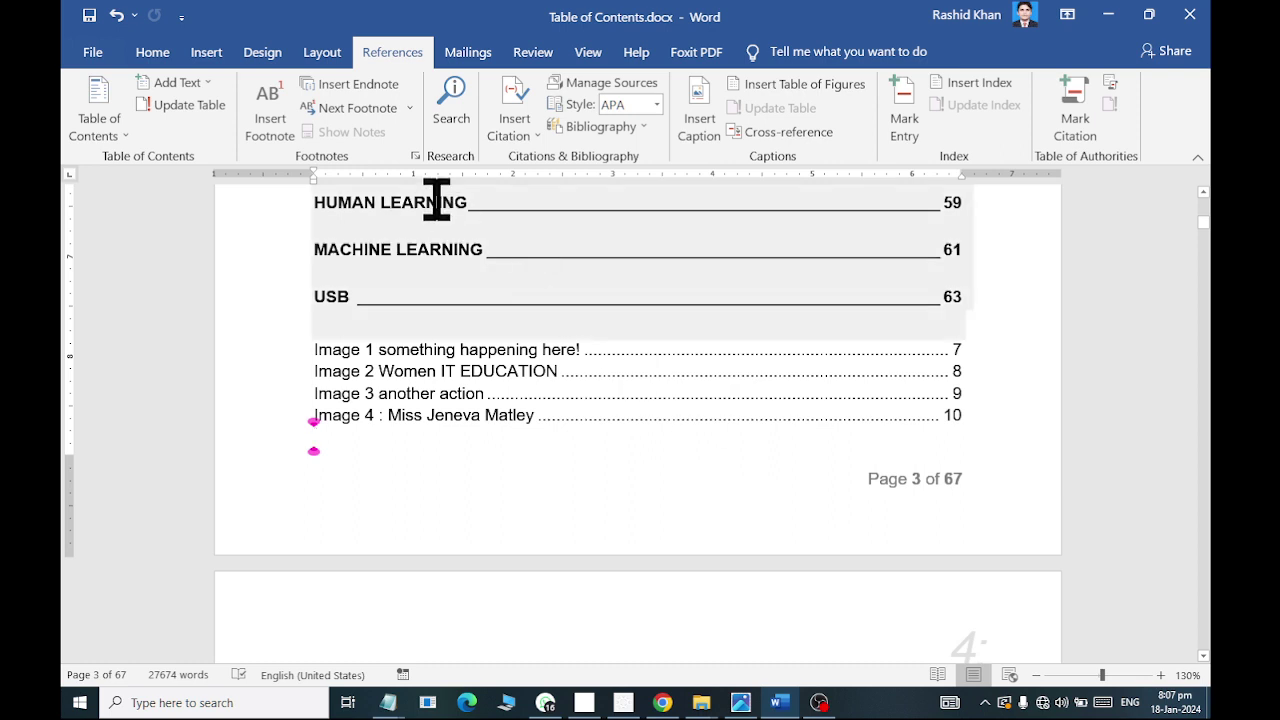
Step: Try tables of figures with the Photo and Table labels, undoing each empty result
{"action": "left_click", "coordinate": [782, 86]}
{"action": "left_click", "coordinate": [602, 428]}
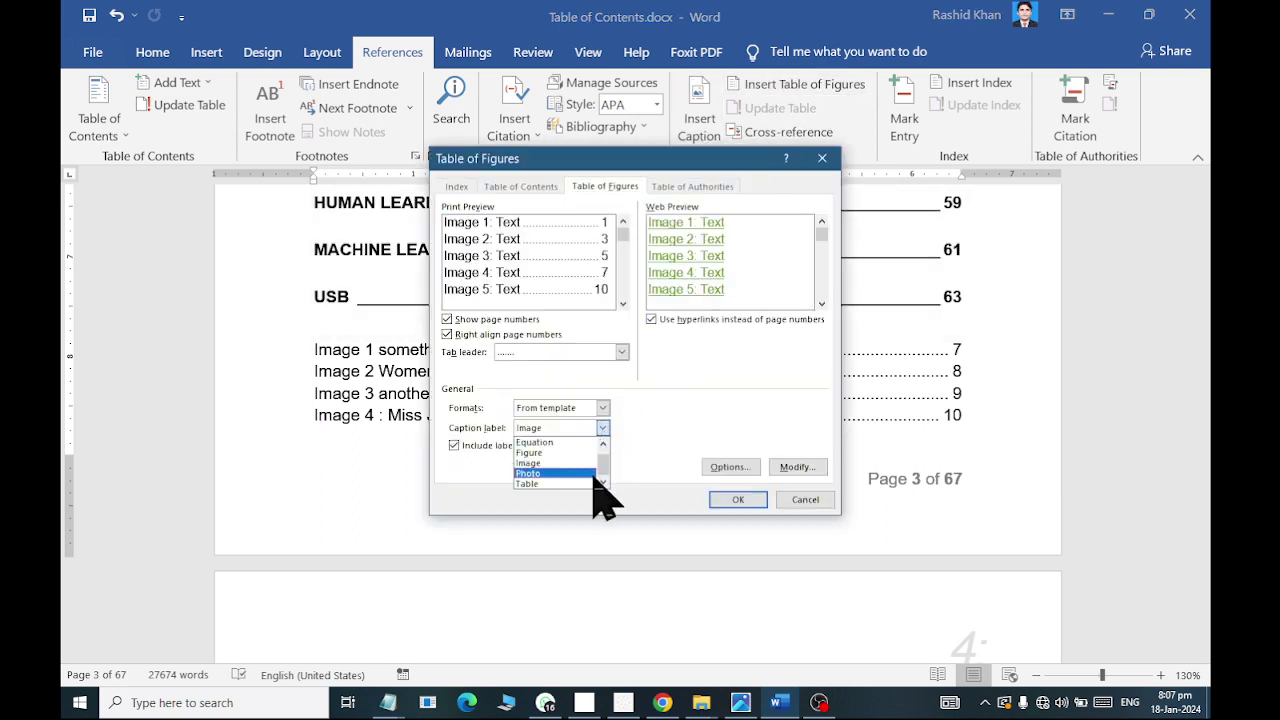
{"action": "left_click", "coordinate": [590, 474]}
{"action": "left_click", "coordinate": [738, 499]}
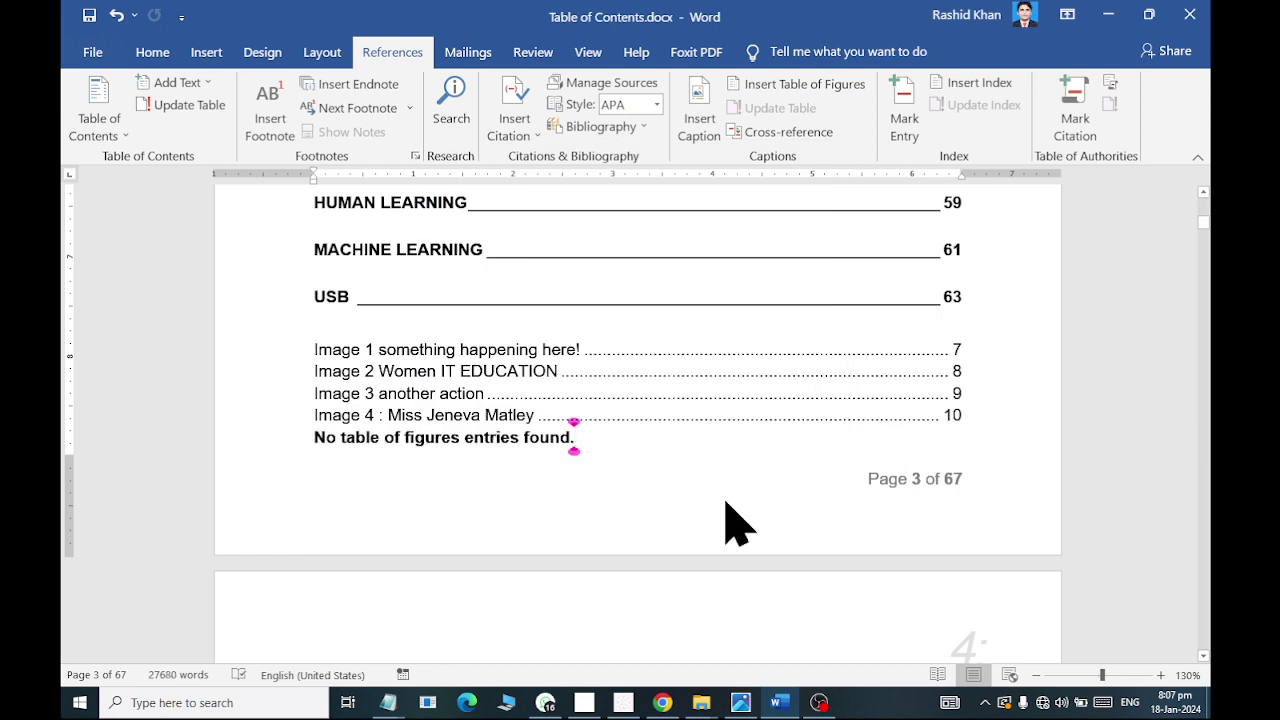
{"action": "key", "text": "ctrl+z"}
{"action": "left_click", "coordinate": [800, 85]}
{"action": "left_click", "coordinate": [602, 428]}
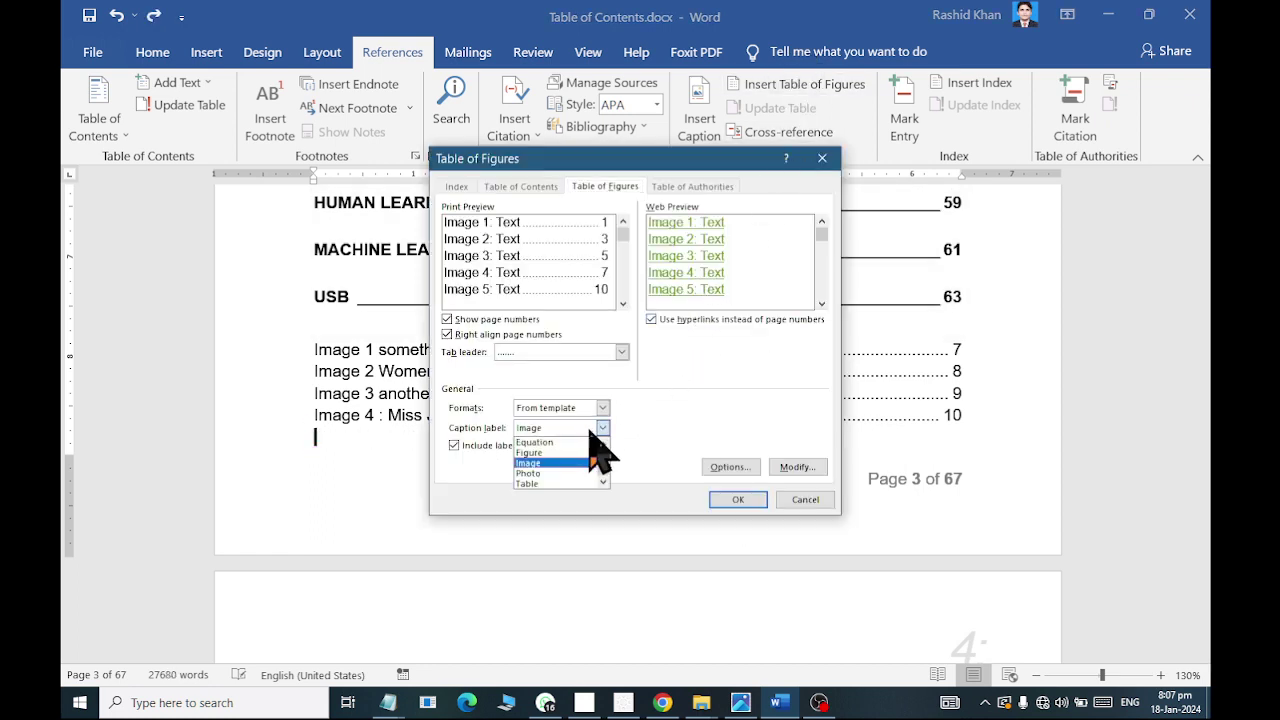
{"action": "left_click", "coordinate": [595, 483]}
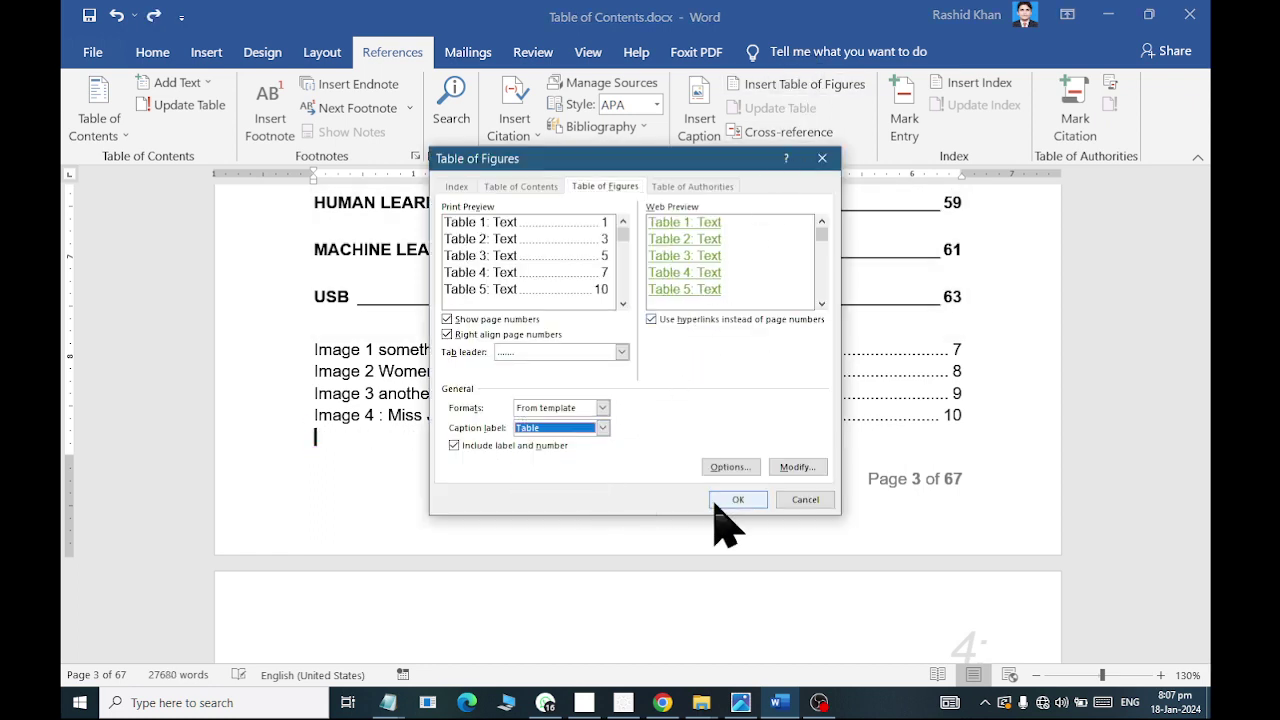
{"action": "left_click", "coordinate": [730, 500]}
{"action": "key", "text": "ctrl+z"}
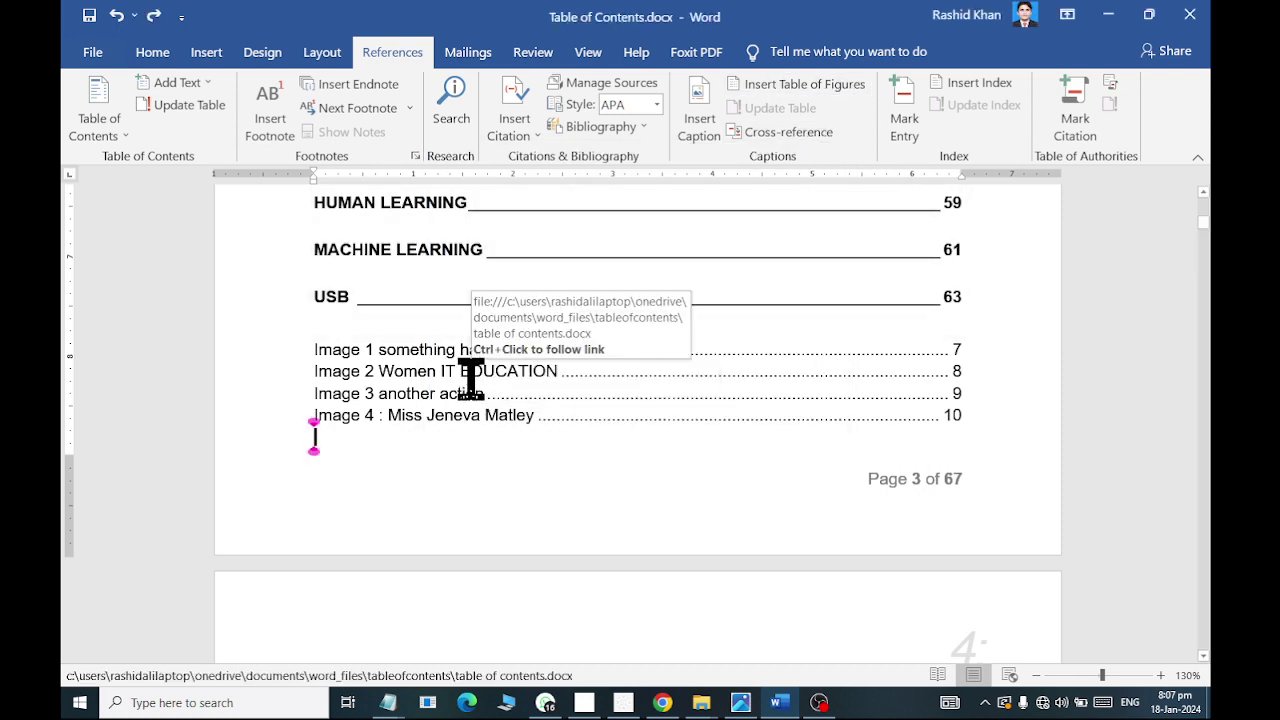
Step: Update the entire table of figures, then follow the Image 3 entry to its caption
{"action": "left_click", "coordinate": [437, 372]}
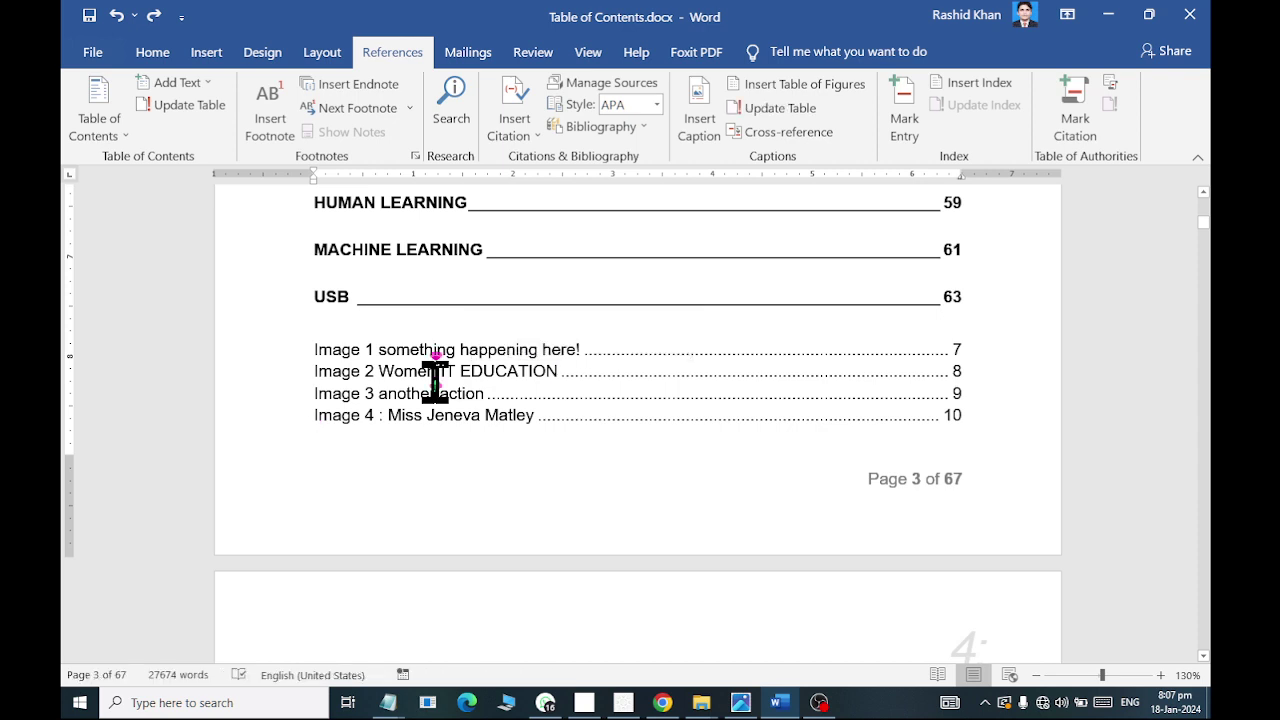
{"action": "left_click", "coordinate": [791, 112]}
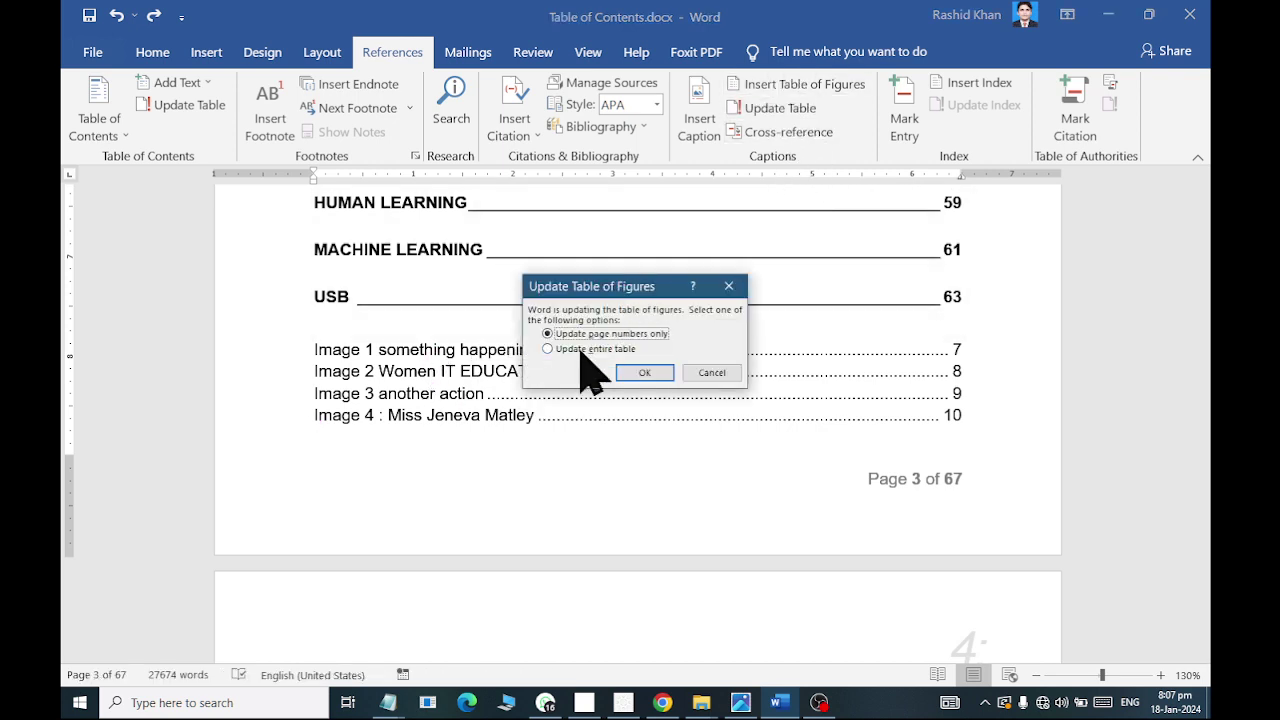
{"action": "left_click", "coordinate": [563, 350]}
{"action": "left_click", "coordinate": [640, 372]}
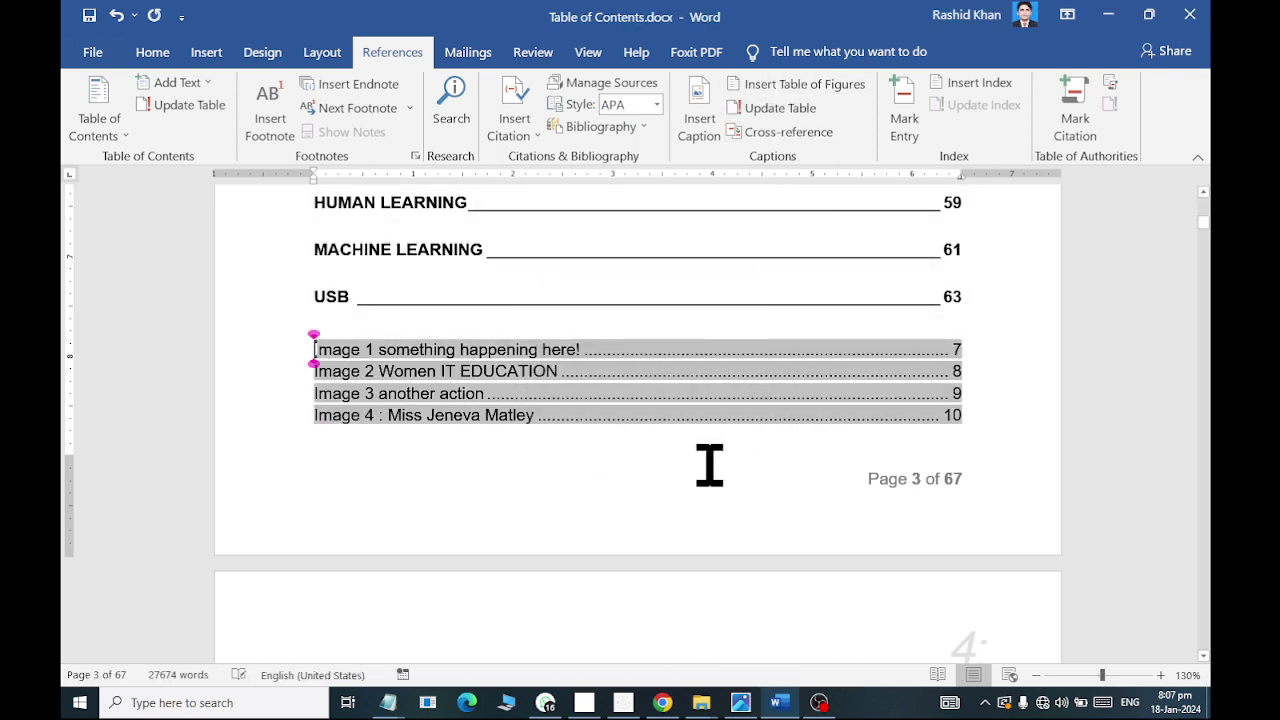
{"action": "left_click", "coordinate": [835, 440]}
{"action": "left_click", "coordinate": [955, 398], "text": "ctrl"}
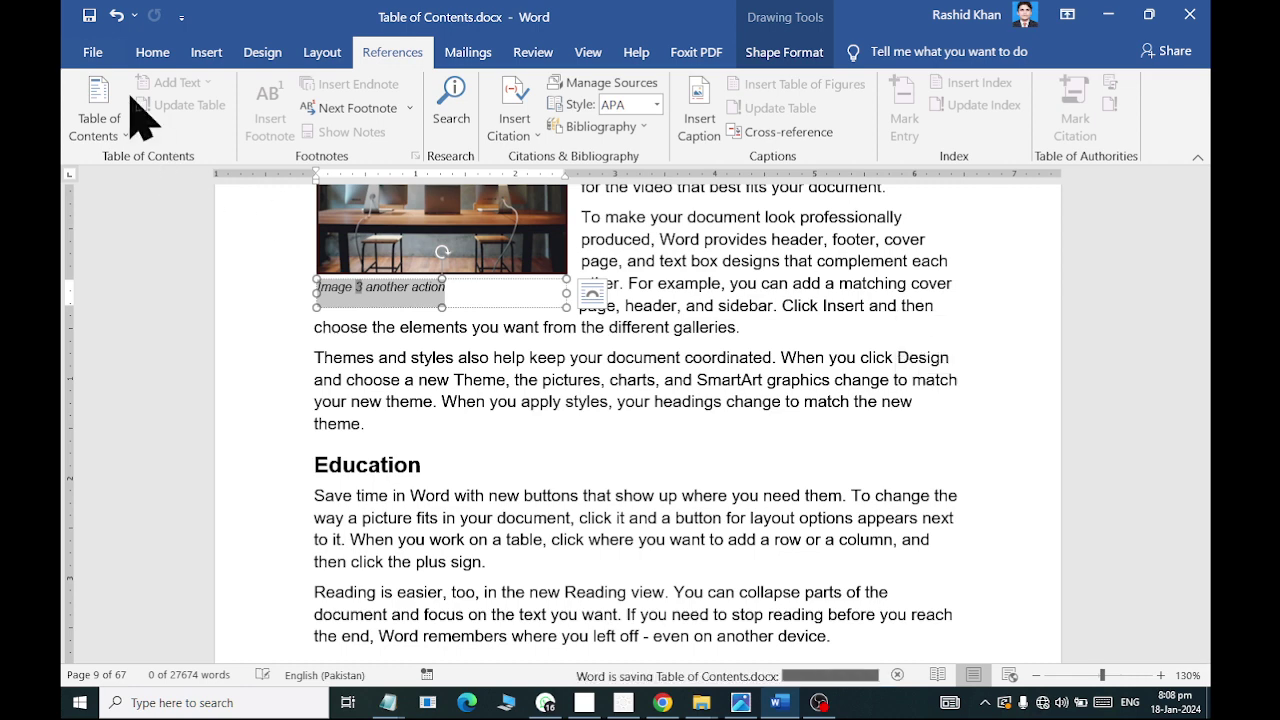
Step: Export Table of Contents.pdf to the Desktop, replacing the old copy, then close Word saving changes
{"action": "left_click", "coordinate": [93, 52]}
{"action": "left_click", "coordinate": [100, 445]}
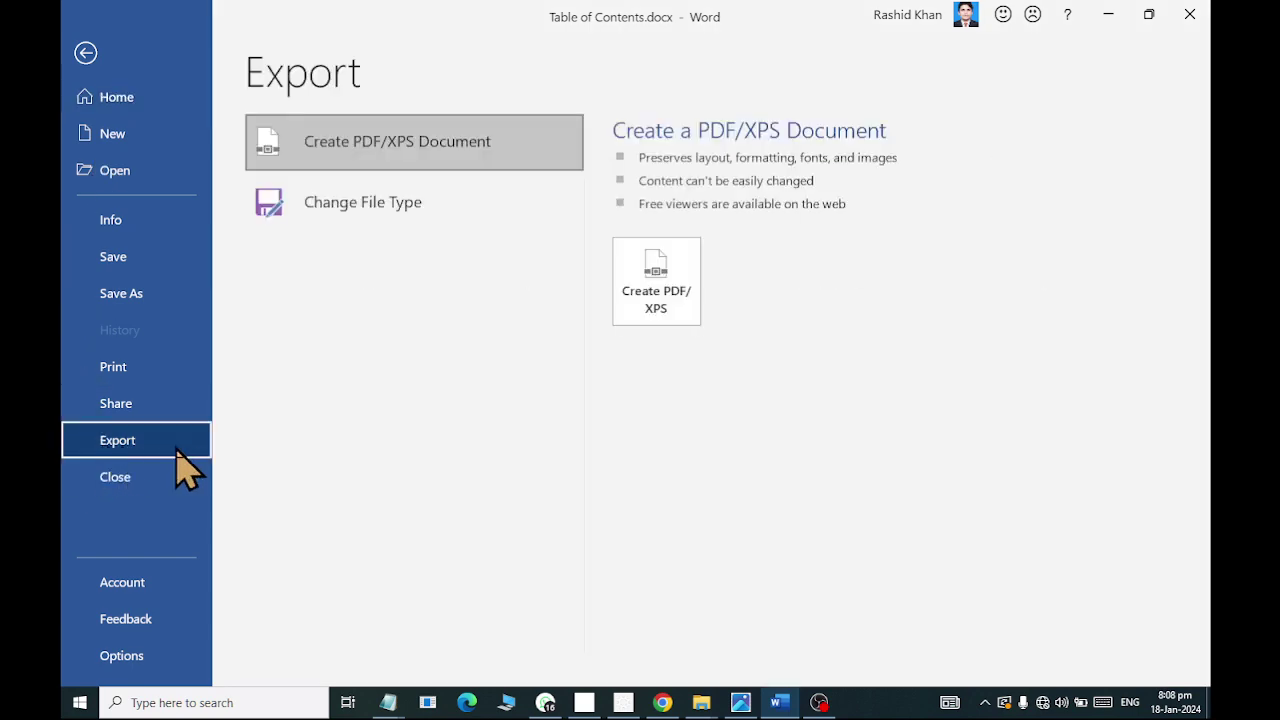
{"action": "key", "text": "Escape"}
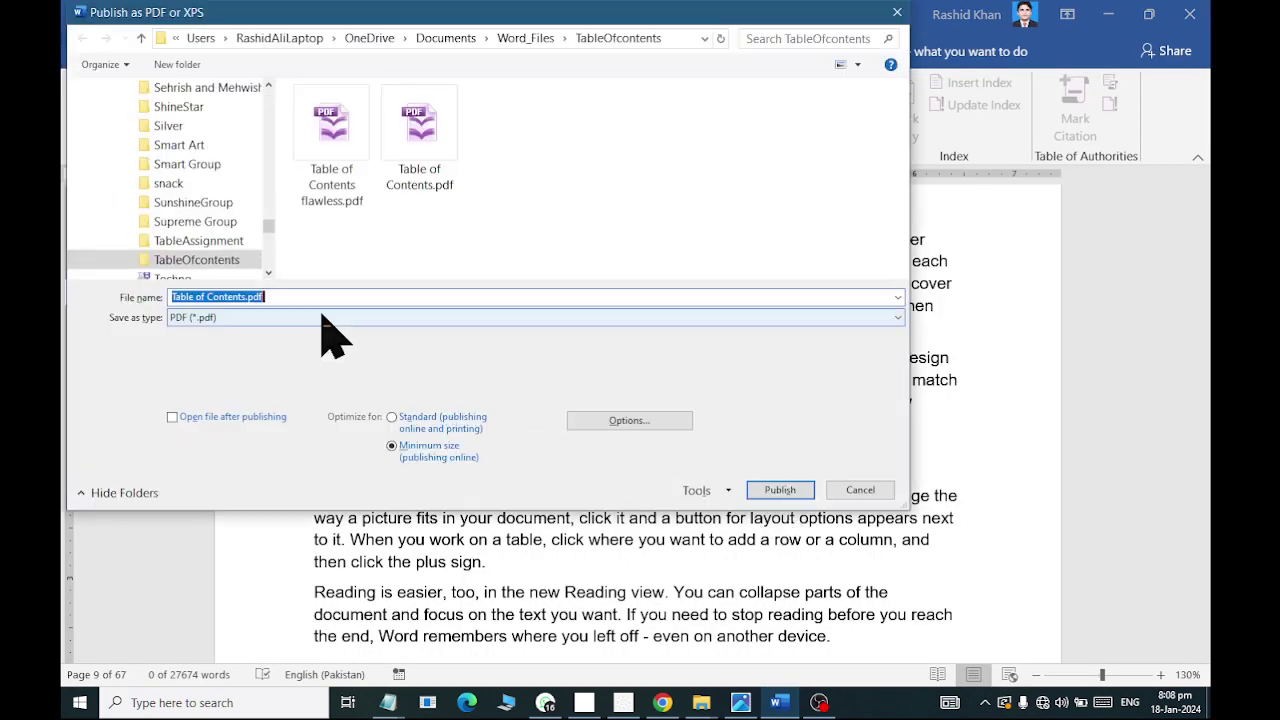
{"action": "left_click_drag", "start_coordinate": [268, 232], "coordinate": [266, 95]}
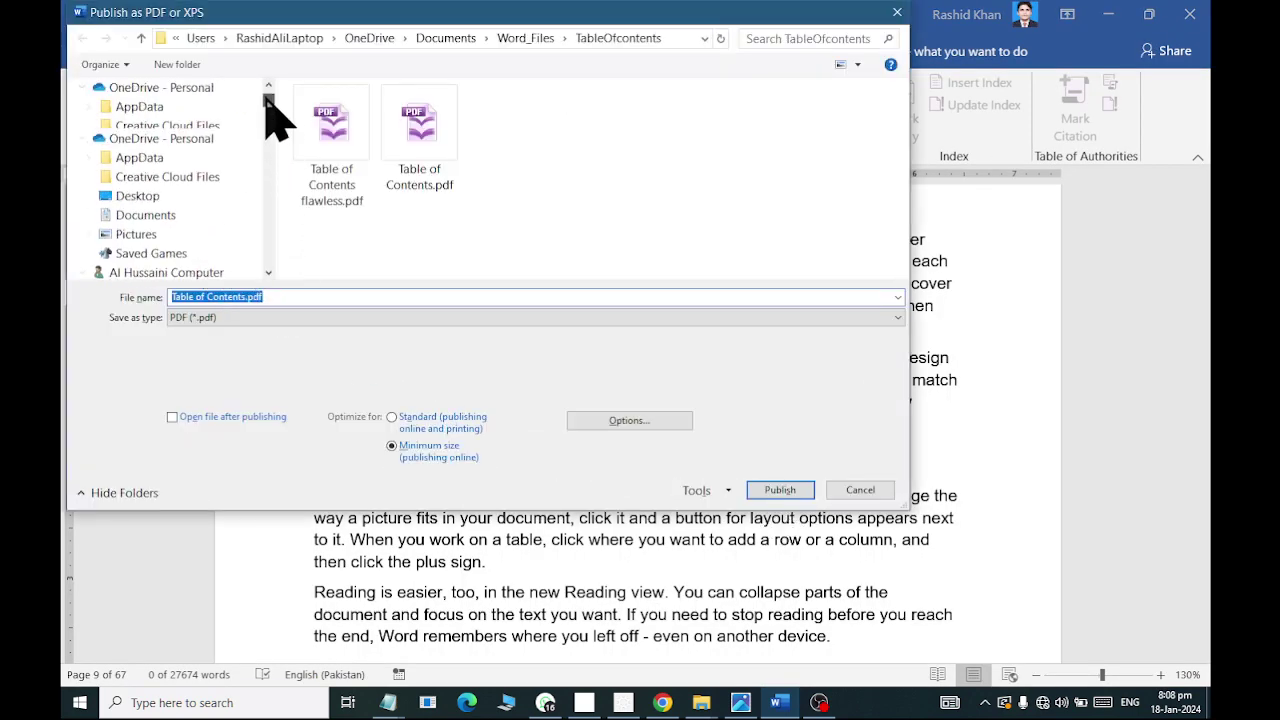
{"action": "left_click", "coordinate": [124, 145]}
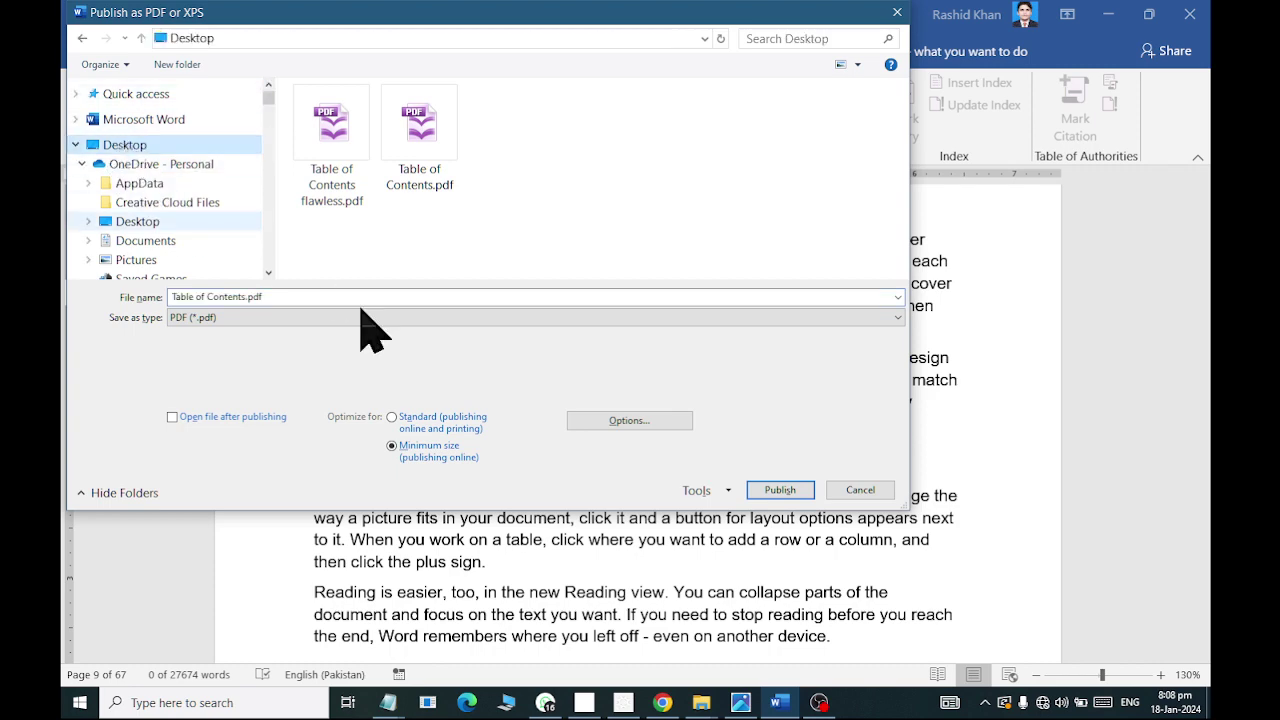
{"action": "left_click", "coordinate": [779, 490]}
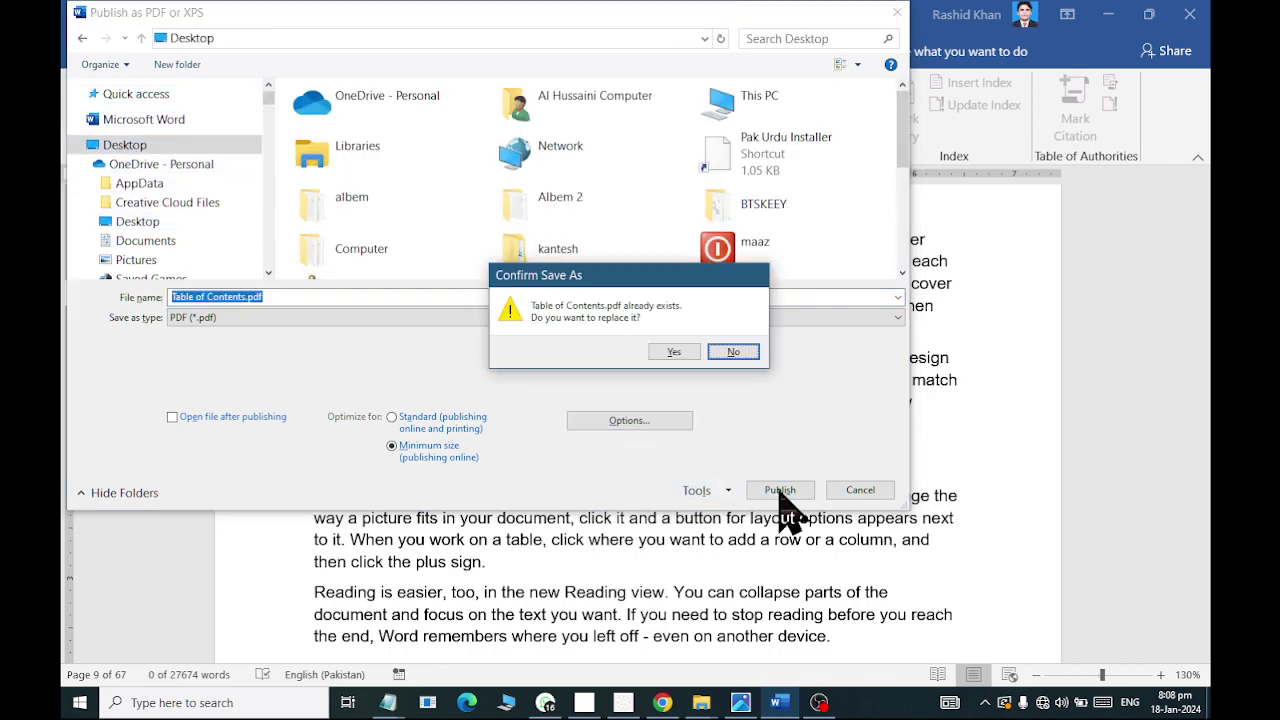
{"action": "left_click", "coordinate": [678, 354]}
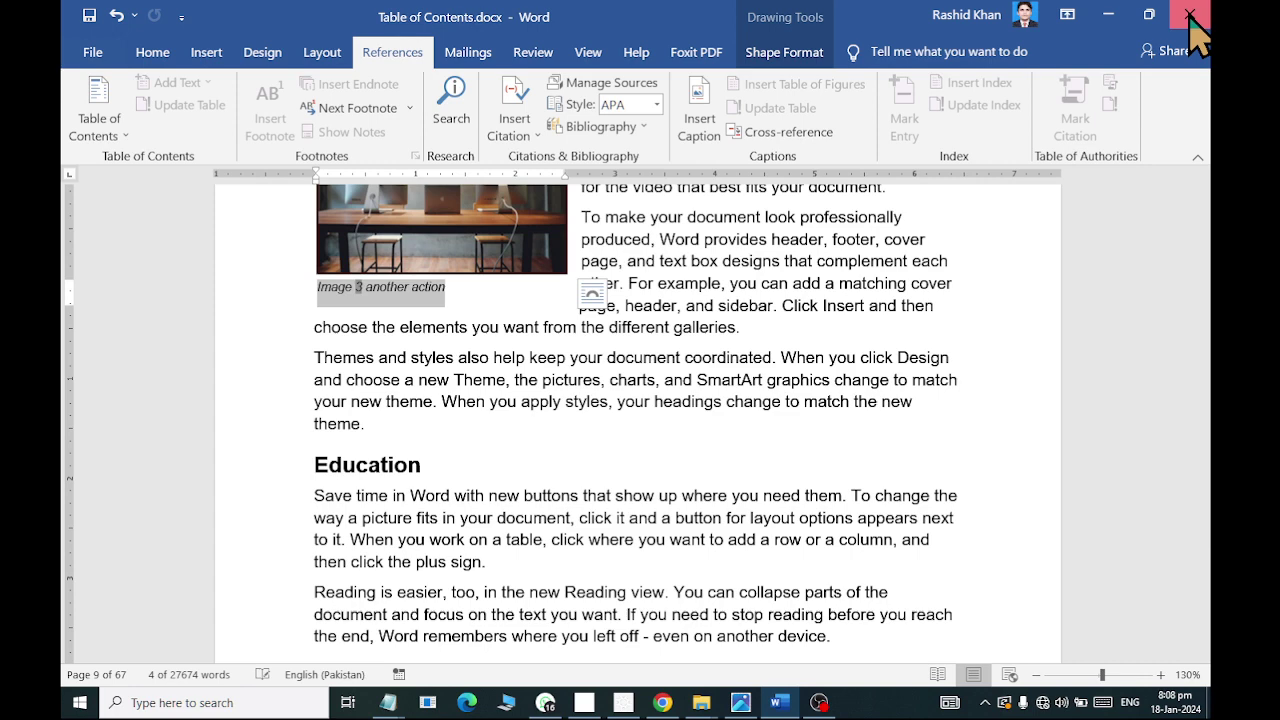
{"action": "left_click", "coordinate": [1190, 16]}
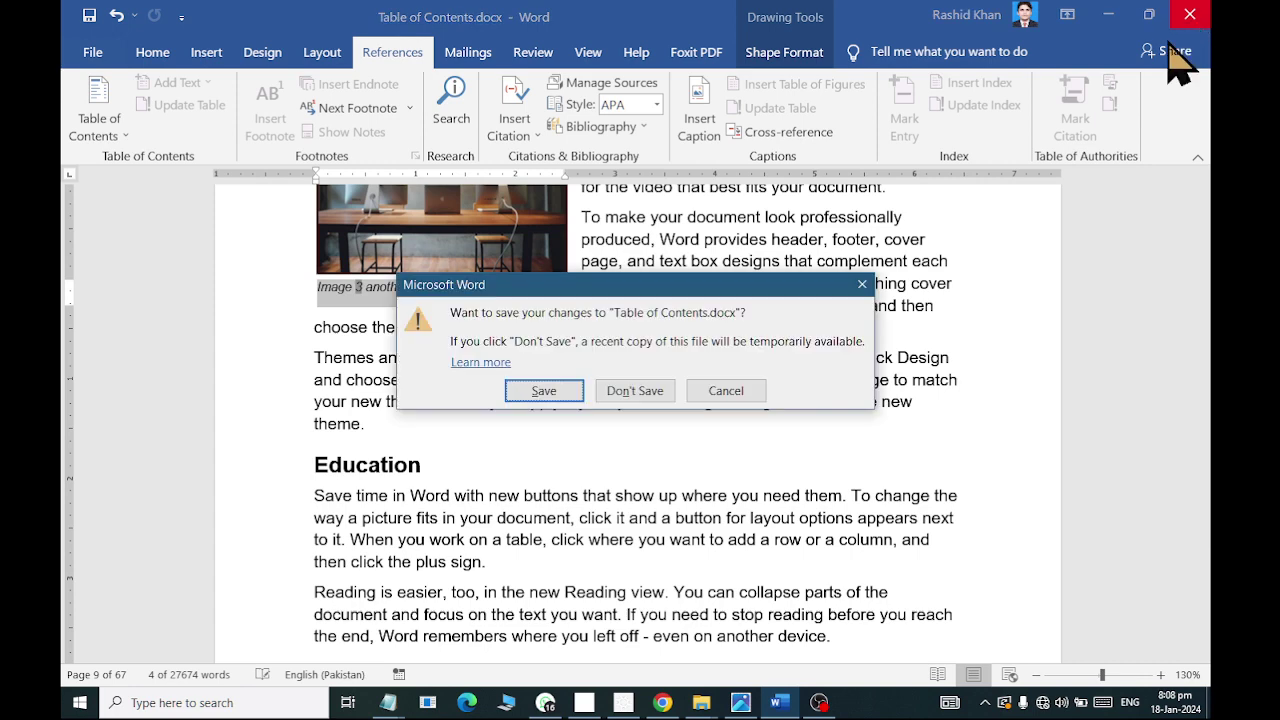
{"action": "left_click", "coordinate": [543, 391]}
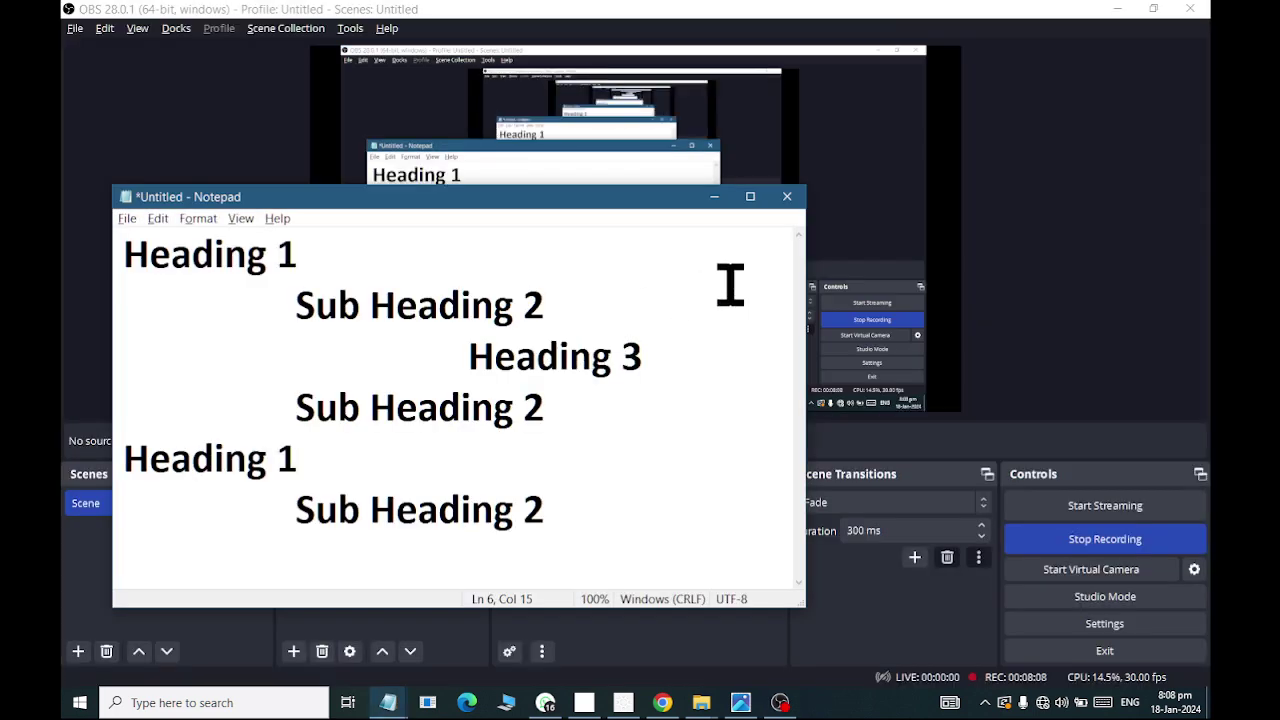
Step: Show and refresh the desktop, then open Table of Contents.pdf in Edge
{"action": "key", "text": "super+d"}
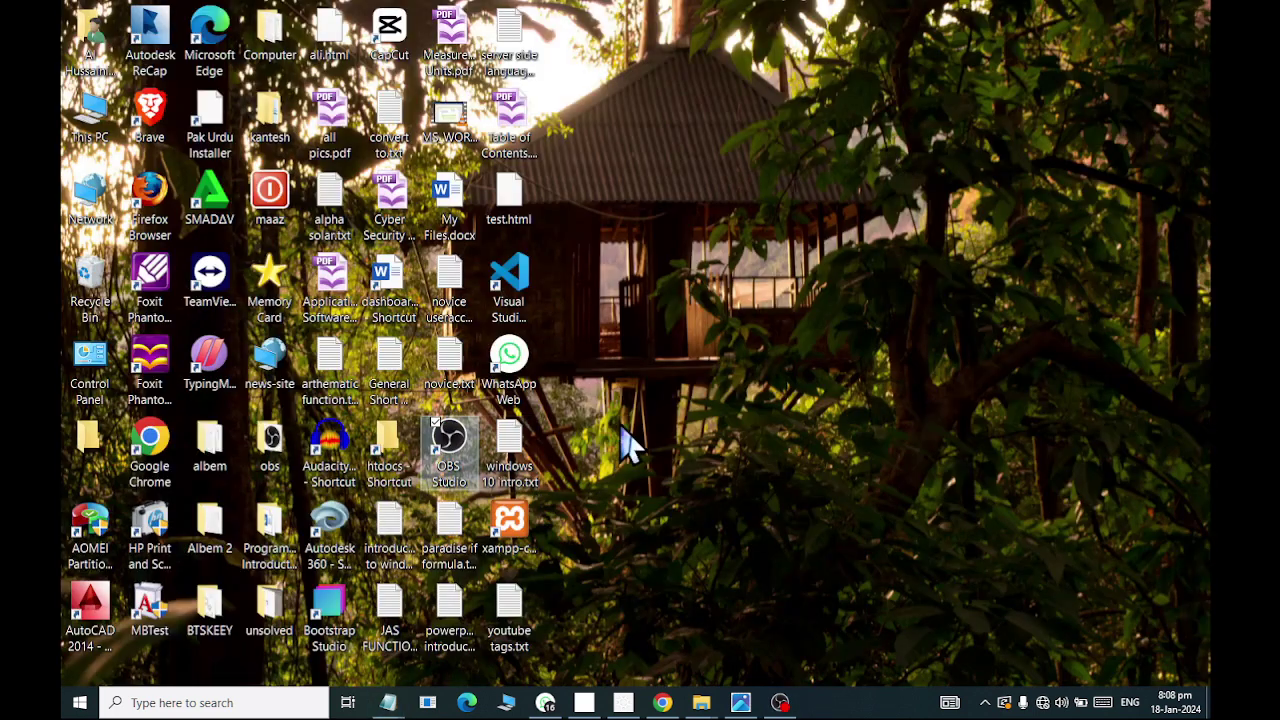
{"action": "key", "text": "F5"}
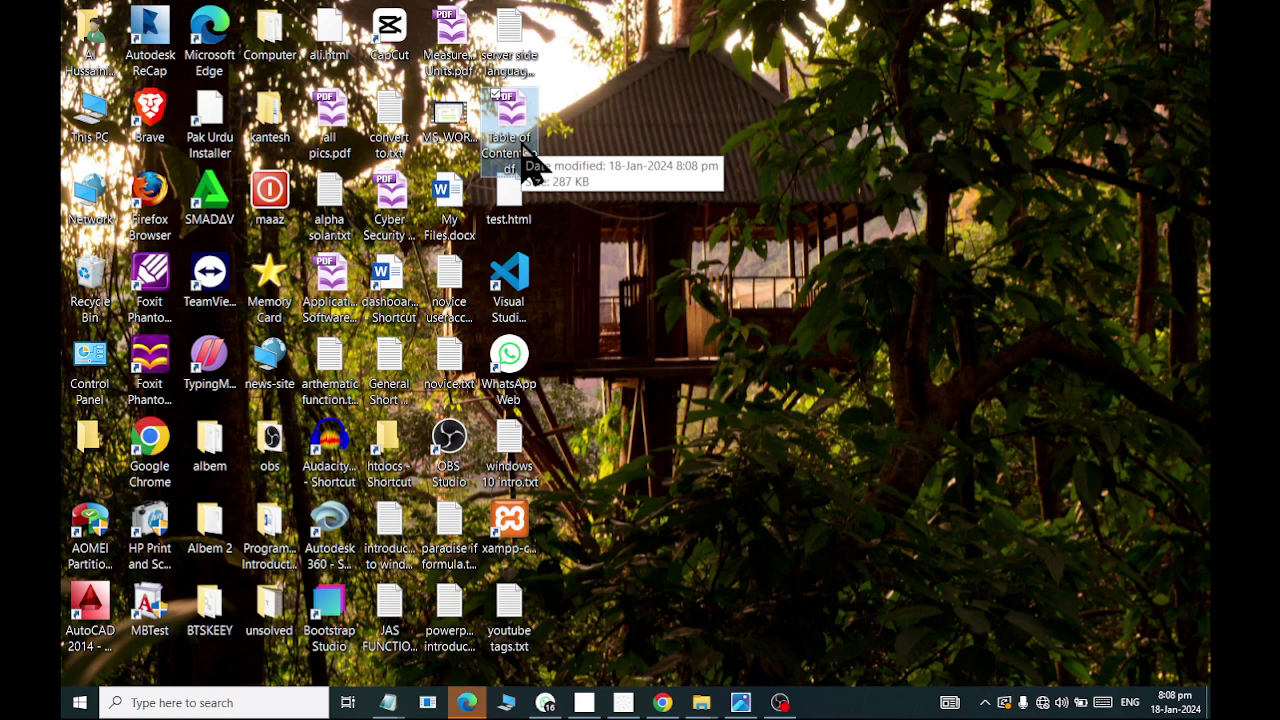
{"action": "double_click", "coordinate": [512, 135]}
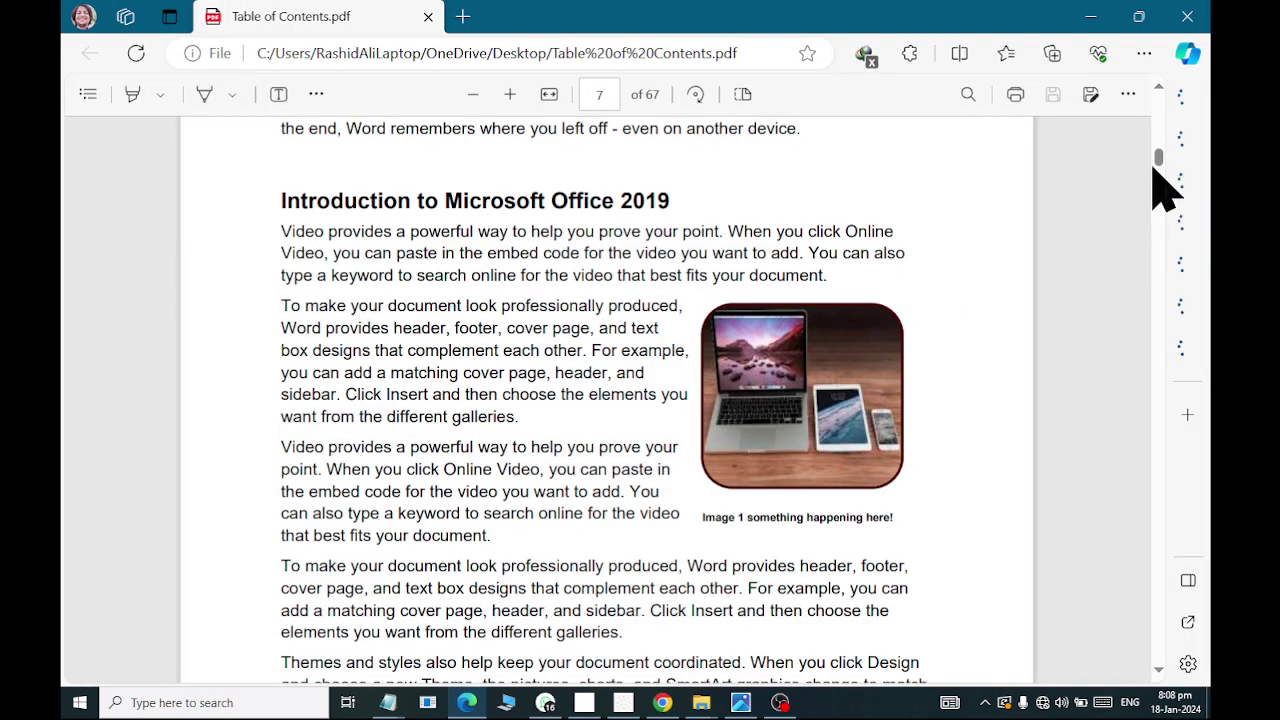
Step: Follow the PDF contents link for Corruption in Education to its page 10
{"action": "left_click_drag", "start_coordinate": [1160, 160], "coordinate": [1156, 98]}
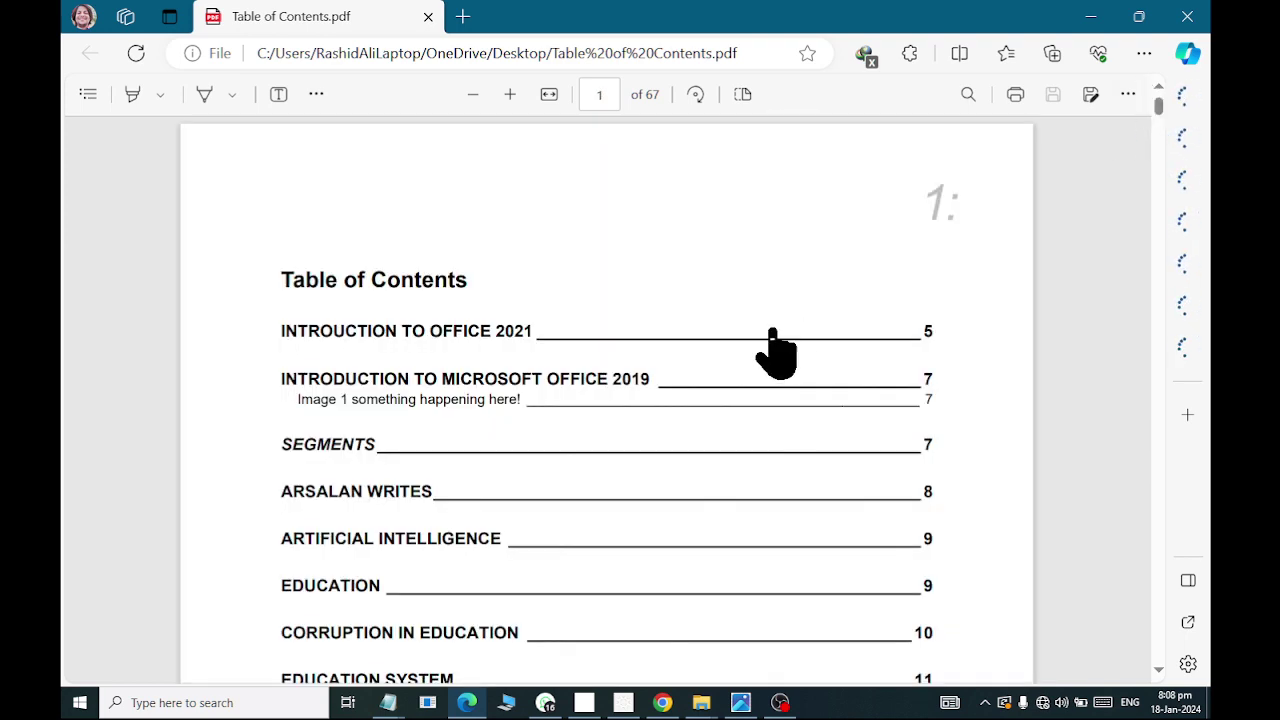
{"action": "scroll", "coordinate": [768, 334], "scroll_direction": "down", "scroll_amount": 3}
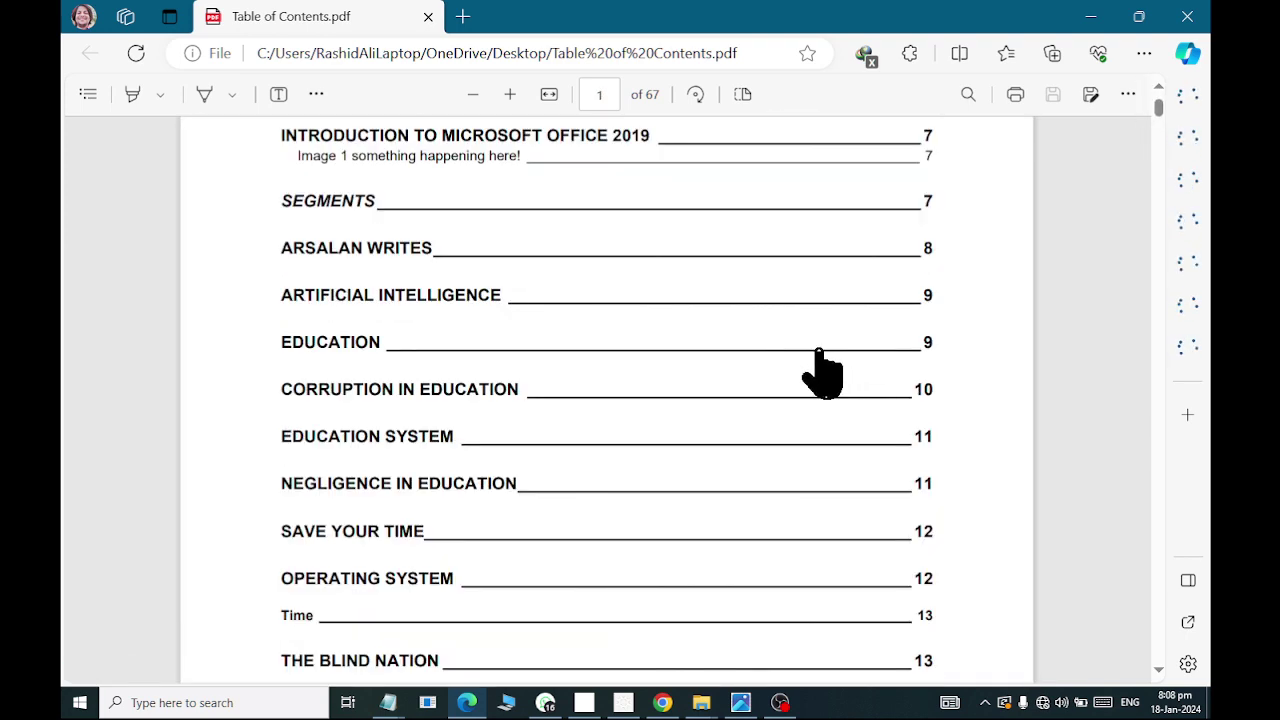
{"action": "left_click", "coordinate": [815, 400], "text": "ctrl"}
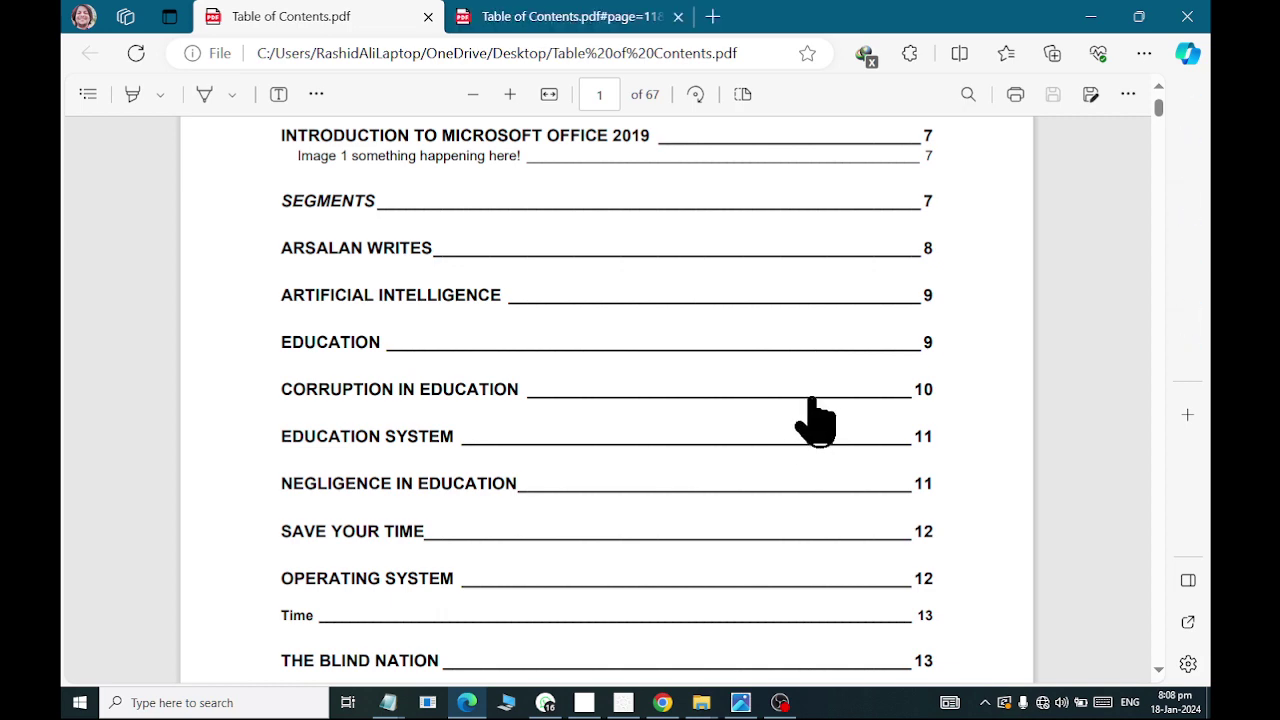
{"action": "left_click", "coordinate": [497, 400], "text": "ctrl"}
{"action": "left_click", "coordinate": [497, 400]}
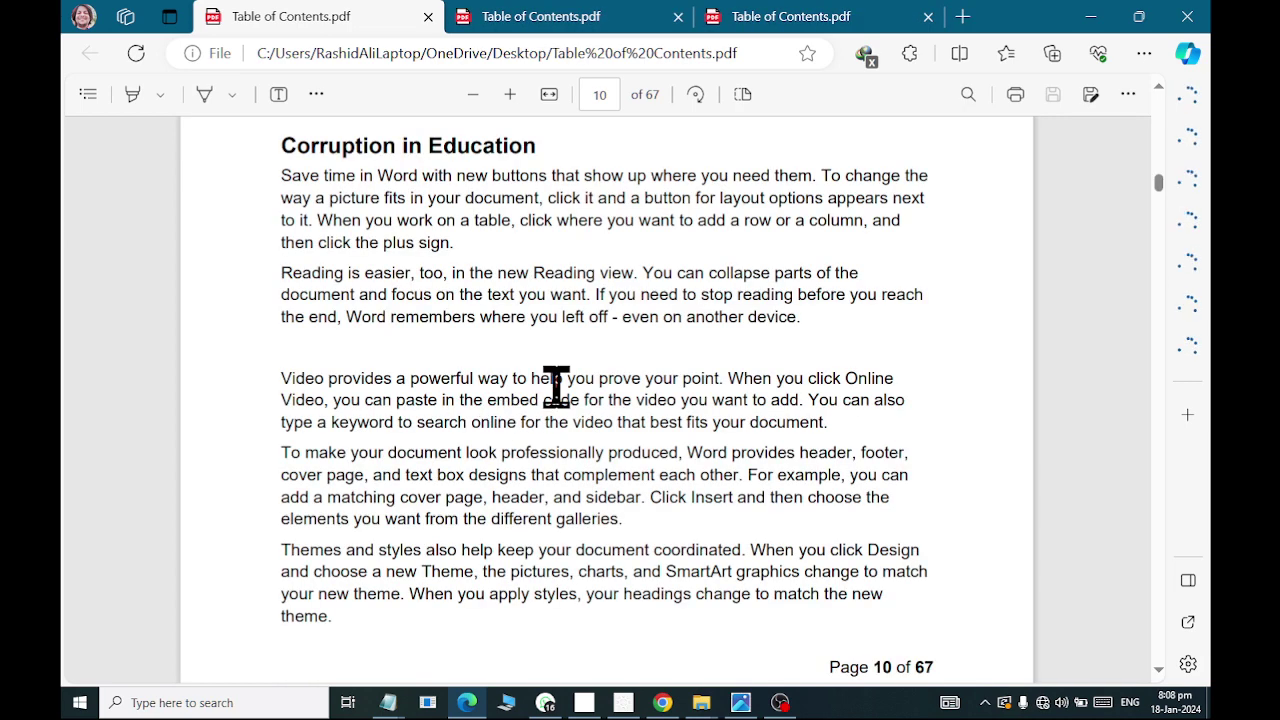
Step: Go back to the contents and follow the THE BLIND NATION link to page 13
{"action": "scroll", "coordinate": [562, 386], "scroll_direction": "up", "scroll_amount": 4}
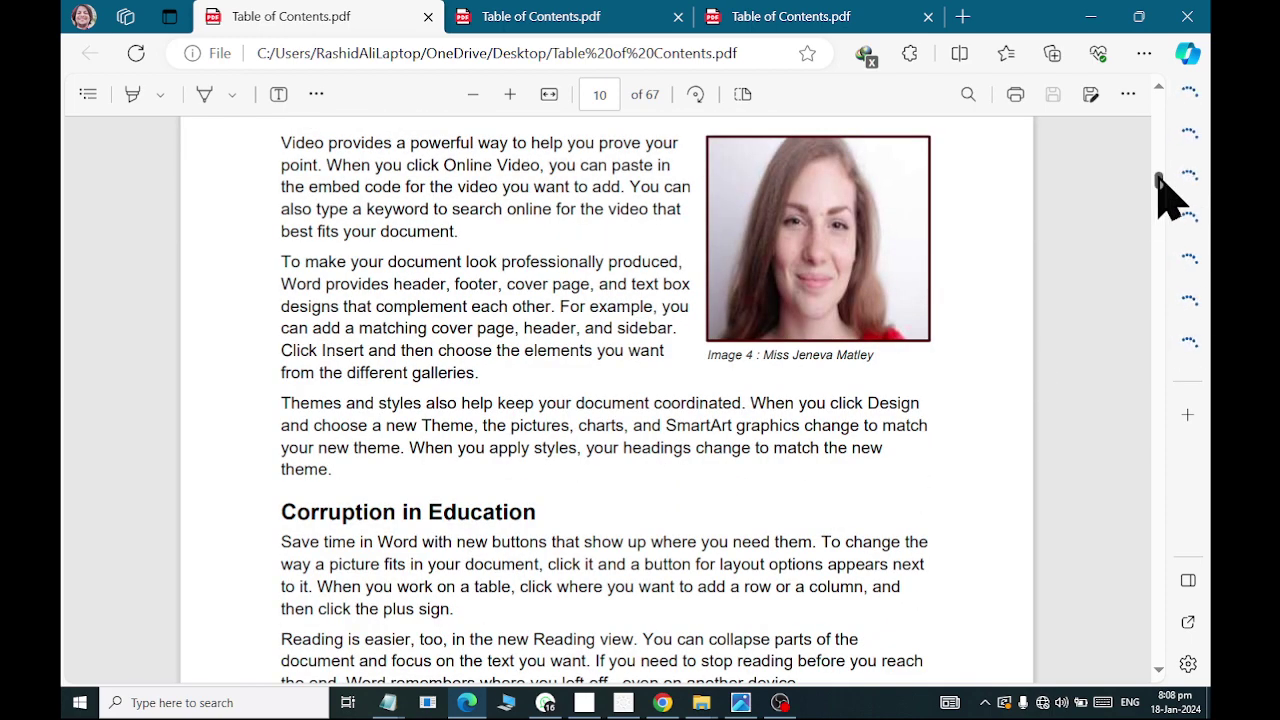
{"action": "left_click_drag", "start_coordinate": [1158, 180], "coordinate": [1154, 94]}
{"action": "scroll", "coordinate": [946, 349], "scroll_direction": "down", "scroll_amount": 4}
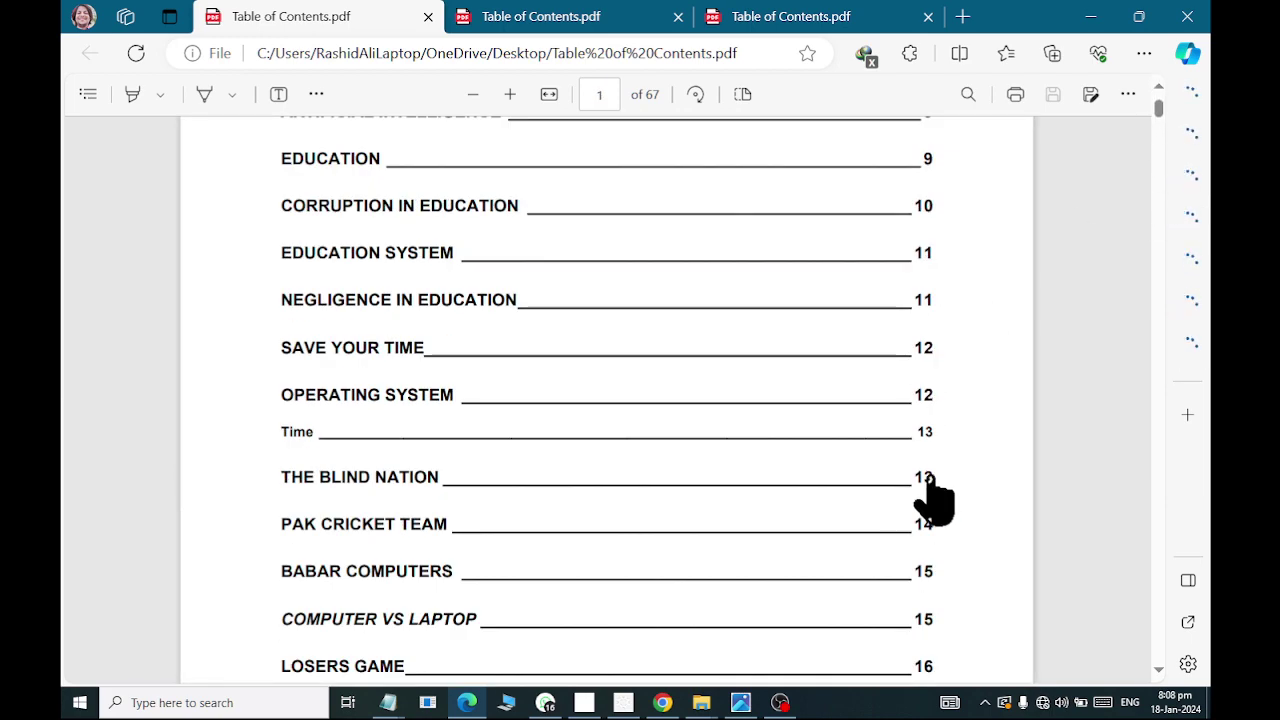
{"action": "left_click", "coordinate": [924, 478]}
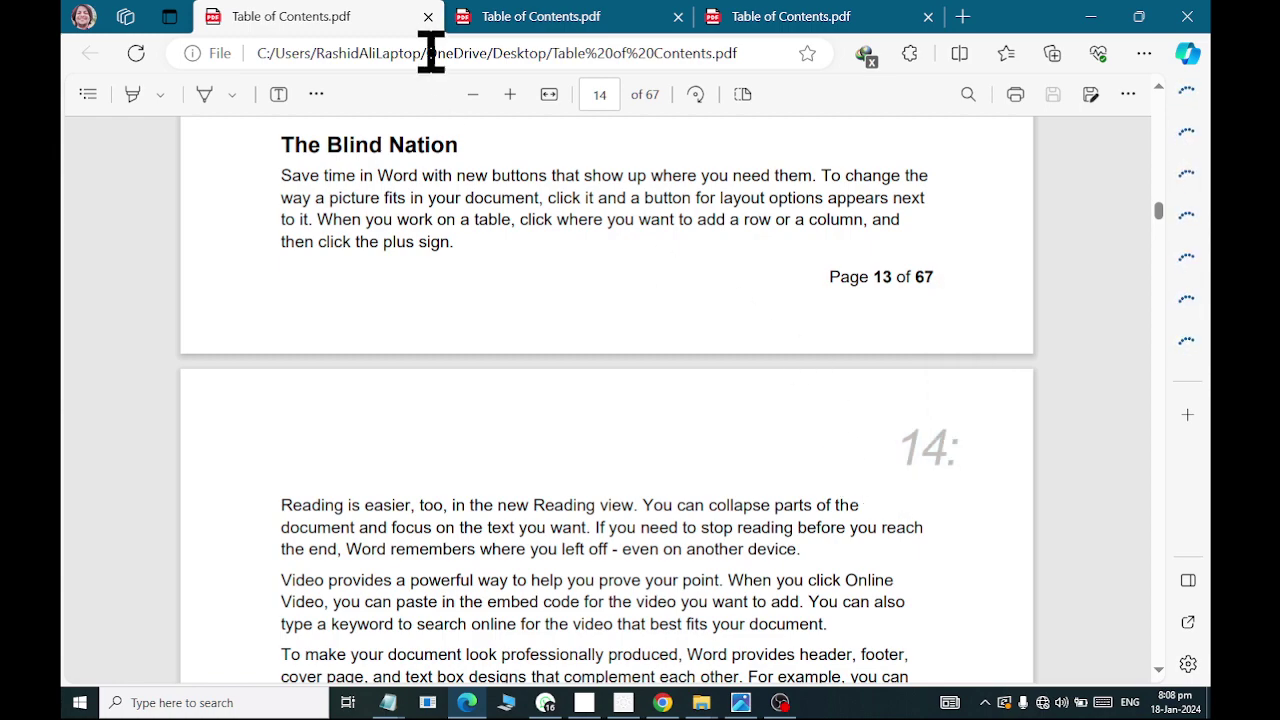
Step: Close every PDF tab and Edge itself, leaving the OBS Studio window showing
{"action": "left_click", "coordinate": [428, 17]}
{"action": "left_click", "coordinate": [428, 17]}
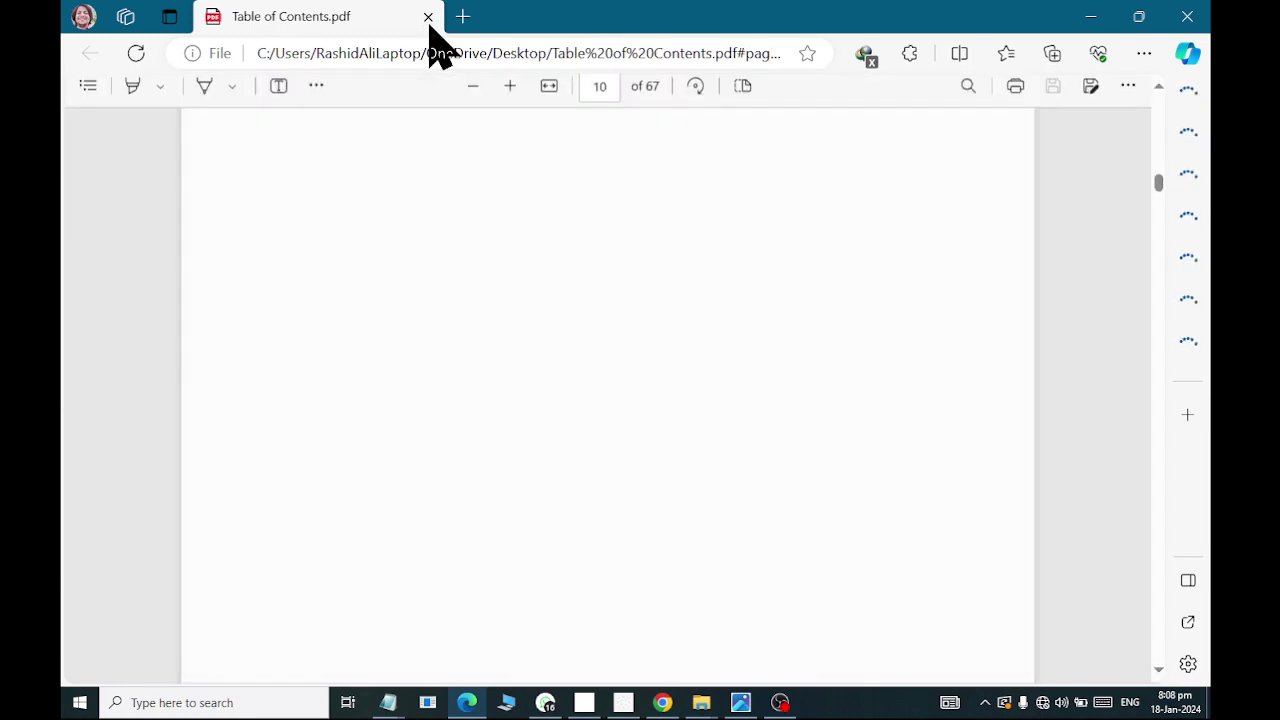
{"action": "left_click", "coordinate": [428, 17]}
{"action": "left_click", "coordinate": [778, 702]}
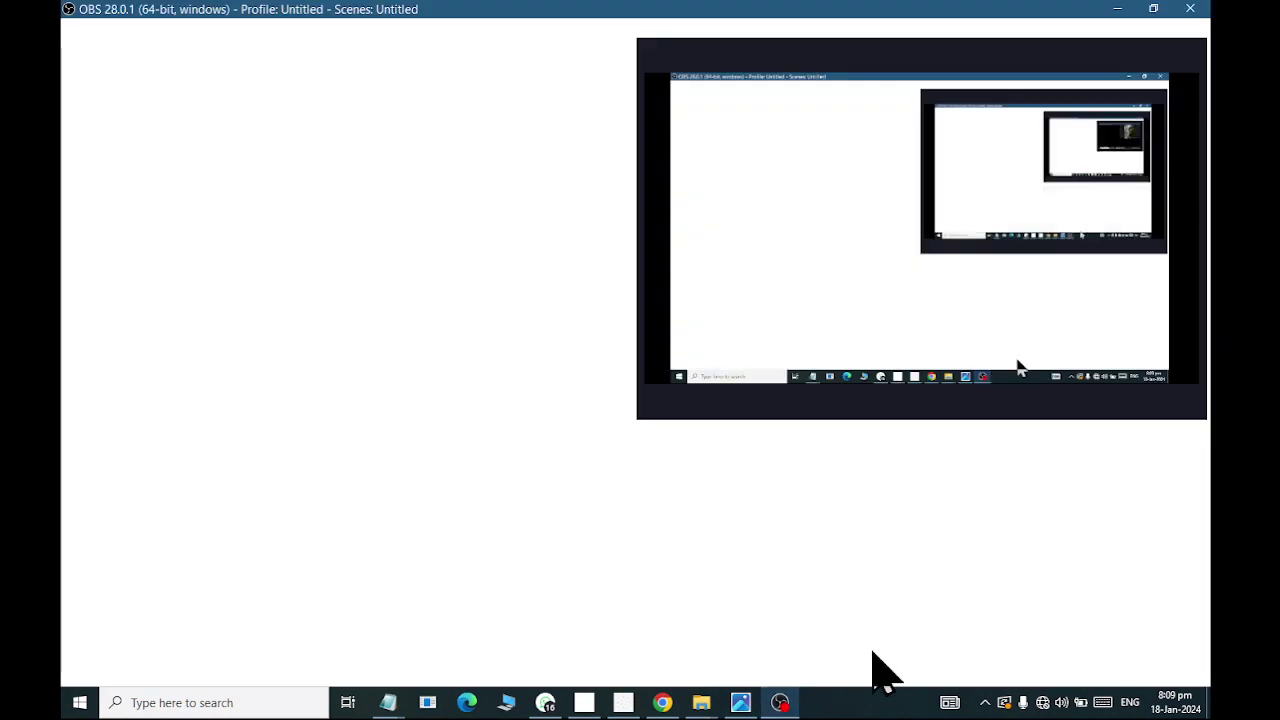